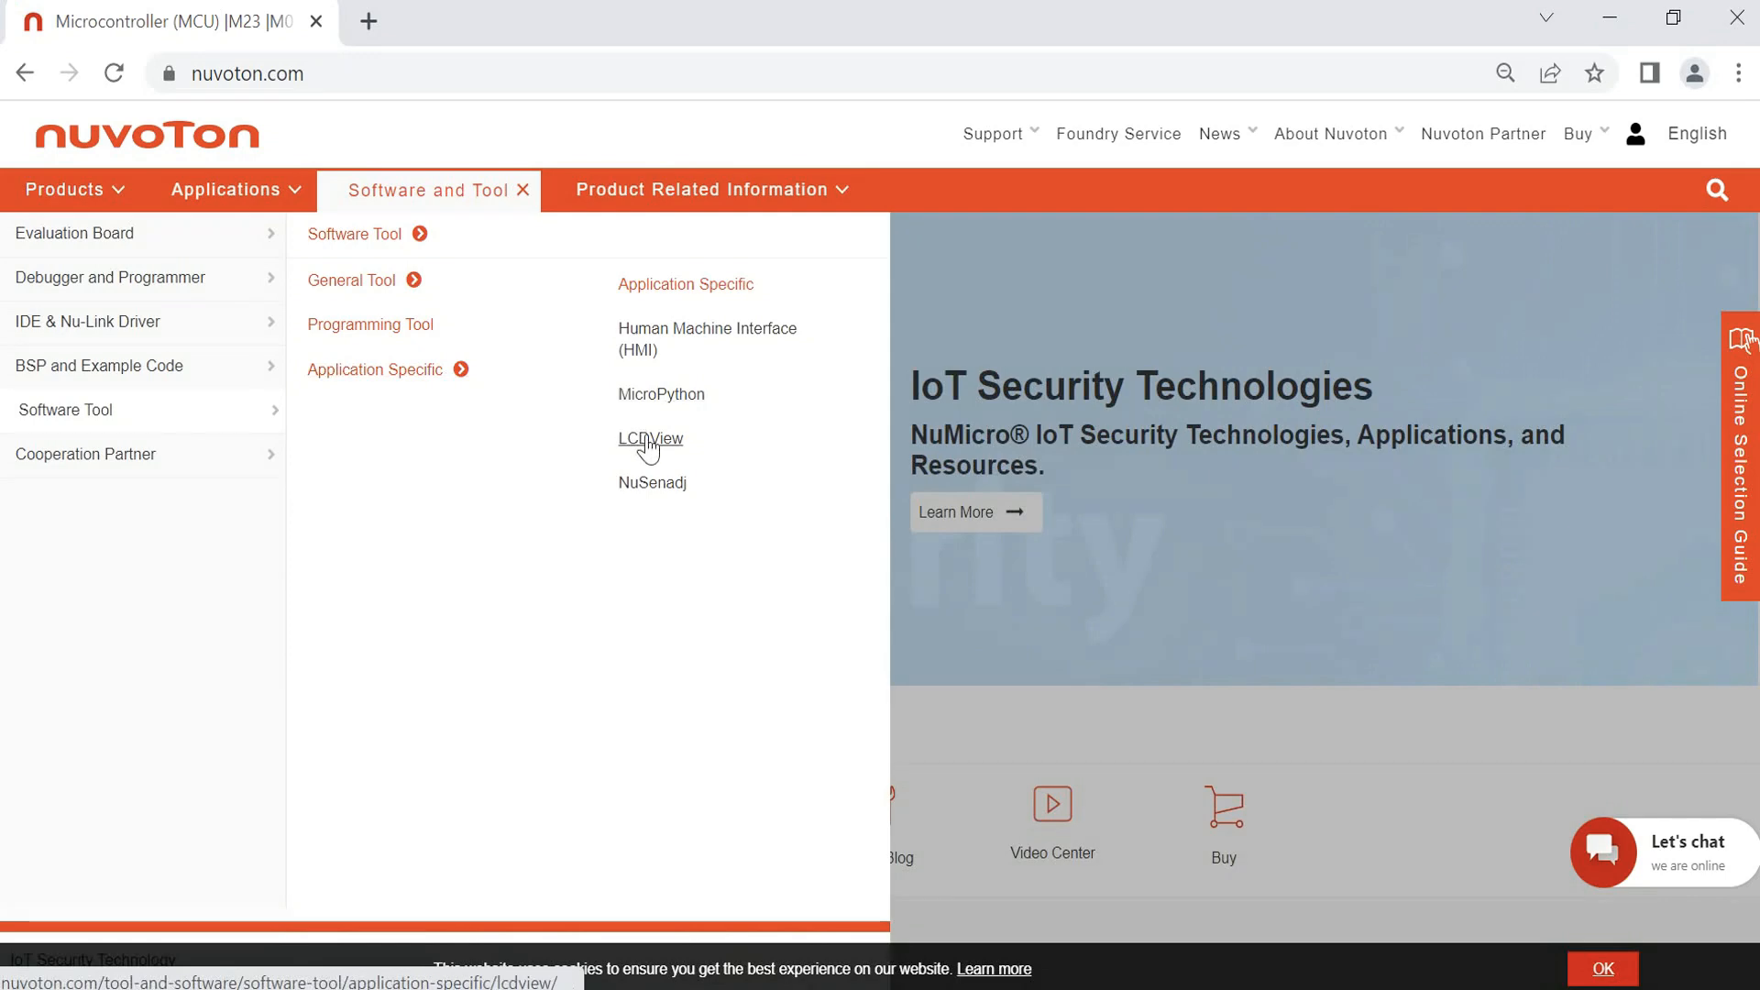
# Step: Open the LCDView tool page on the Nuvoton website and download NuTool-LCDView_V1.05.0000
pyautogui.click(648, 444)
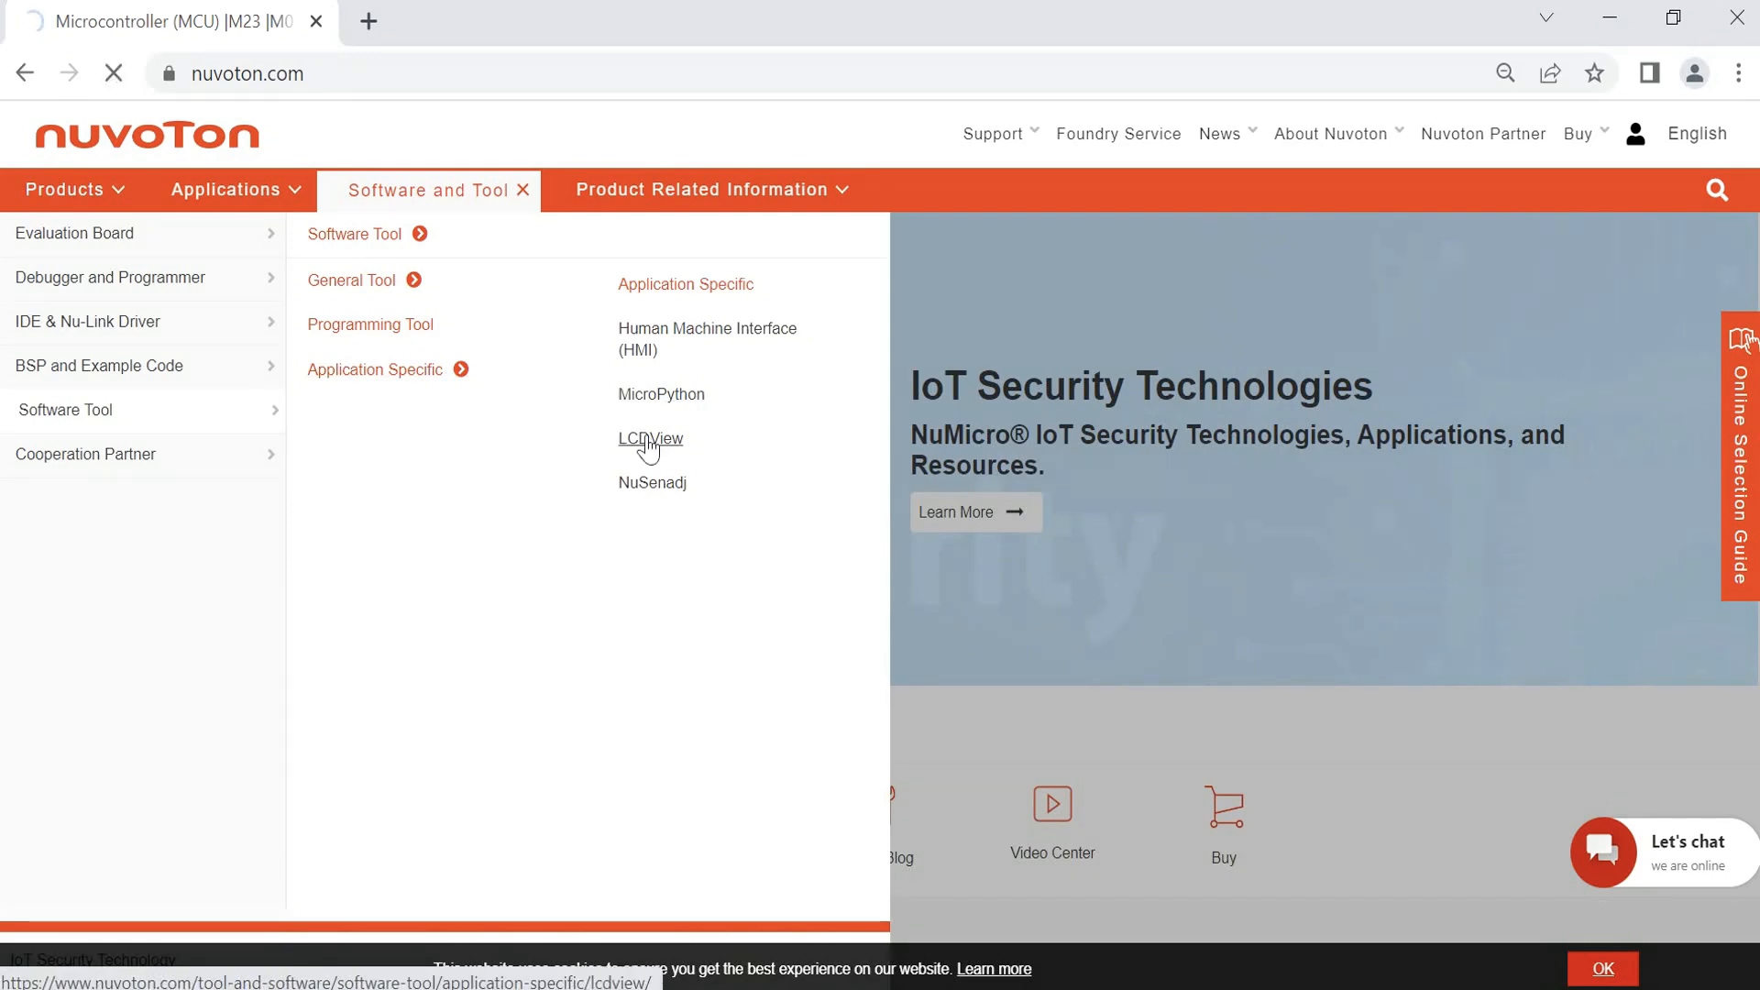
pyautogui.click(648, 444)
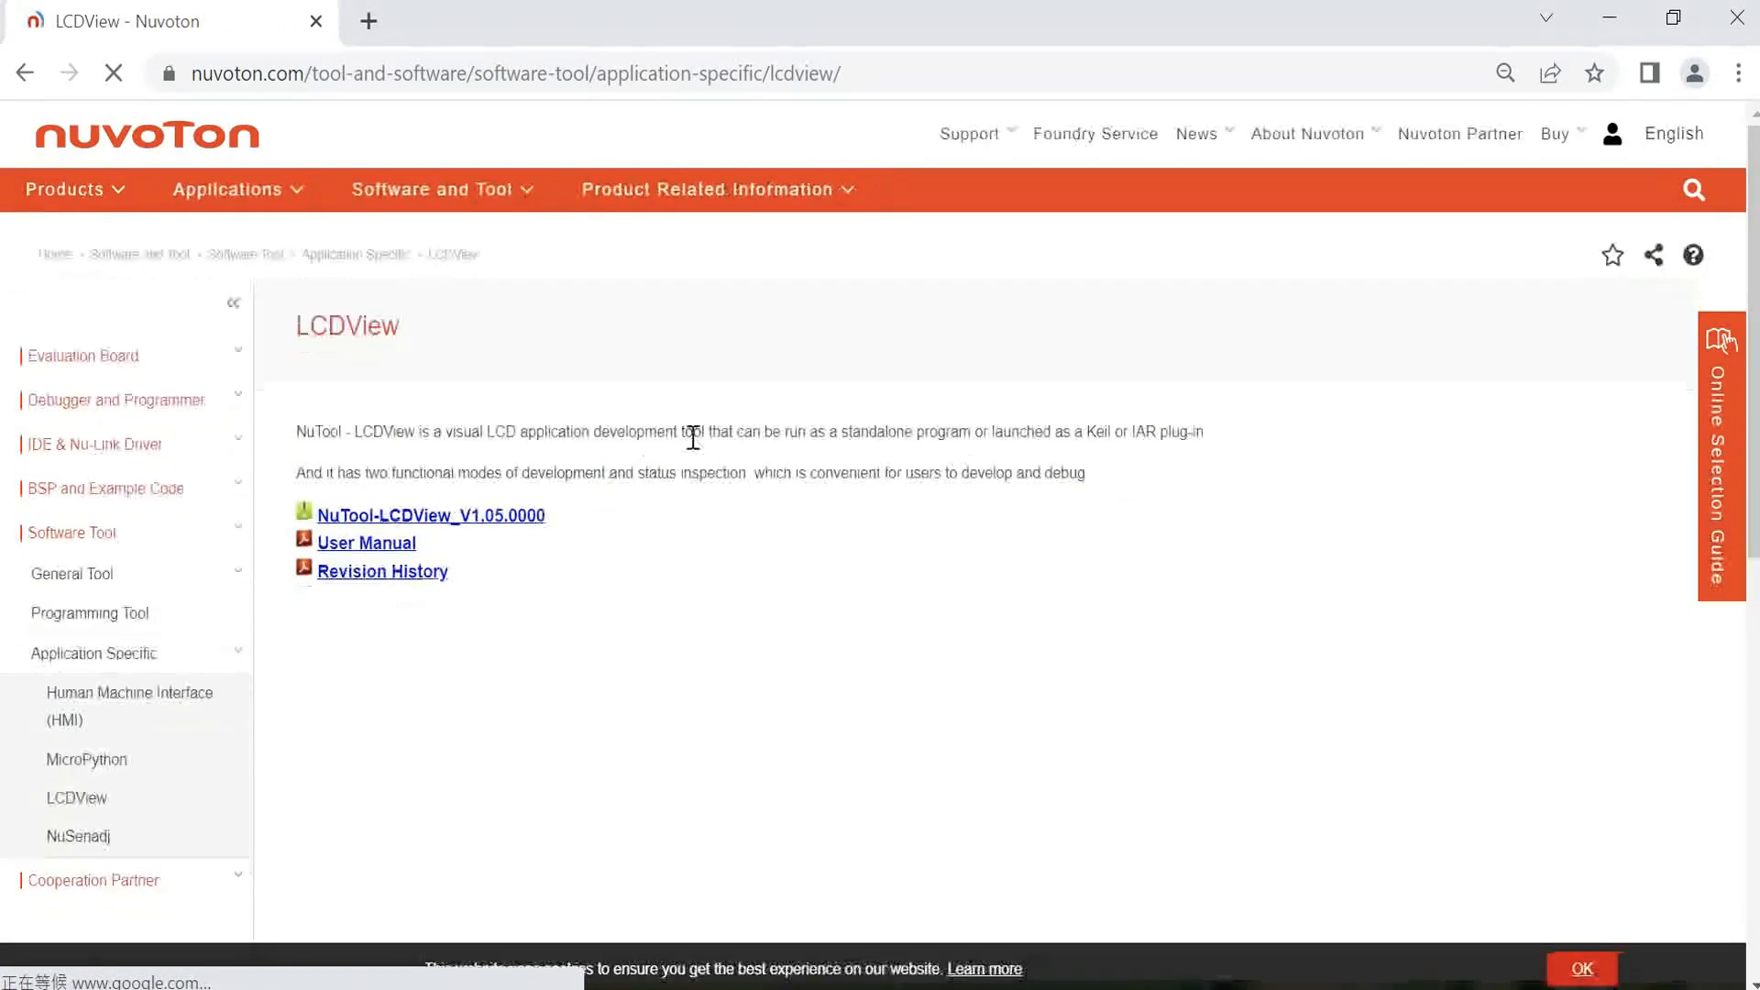
pyautogui.click(524, 516)
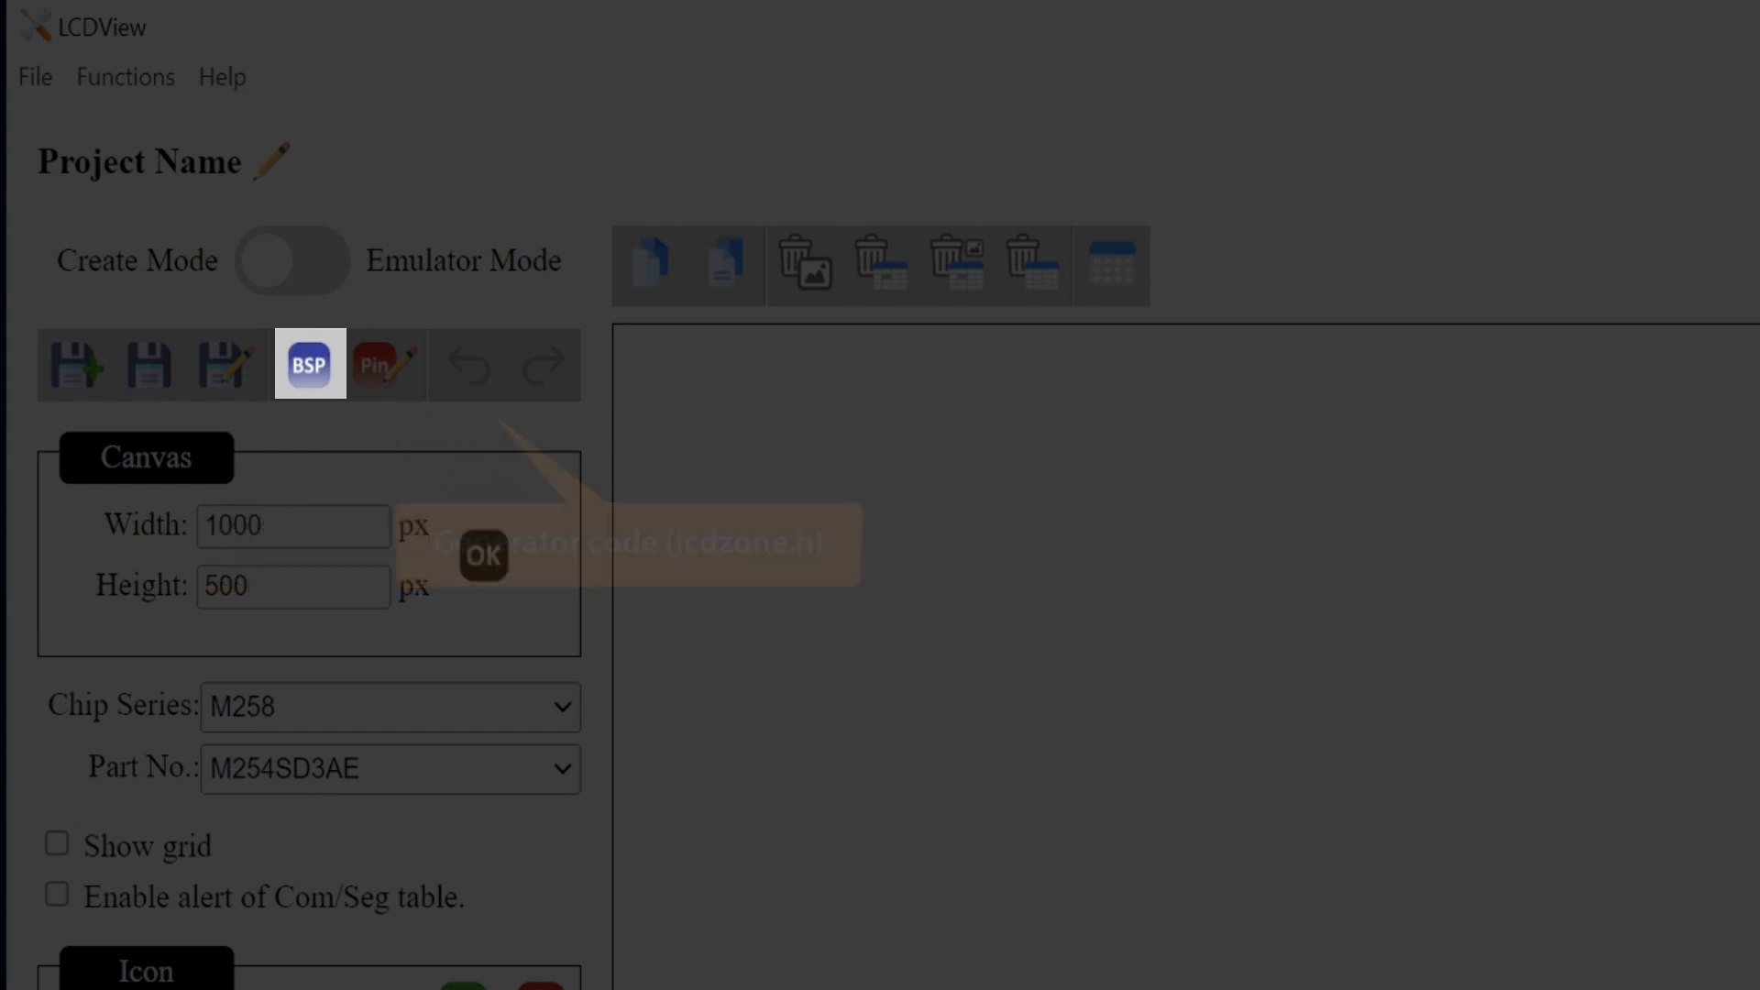
# Step: Scroll through the LCDView workspace to examine the COM/SEG table
pyautogui.scroll(-5, 490, 967)
pyautogui.scroll(-2, 490, 967)
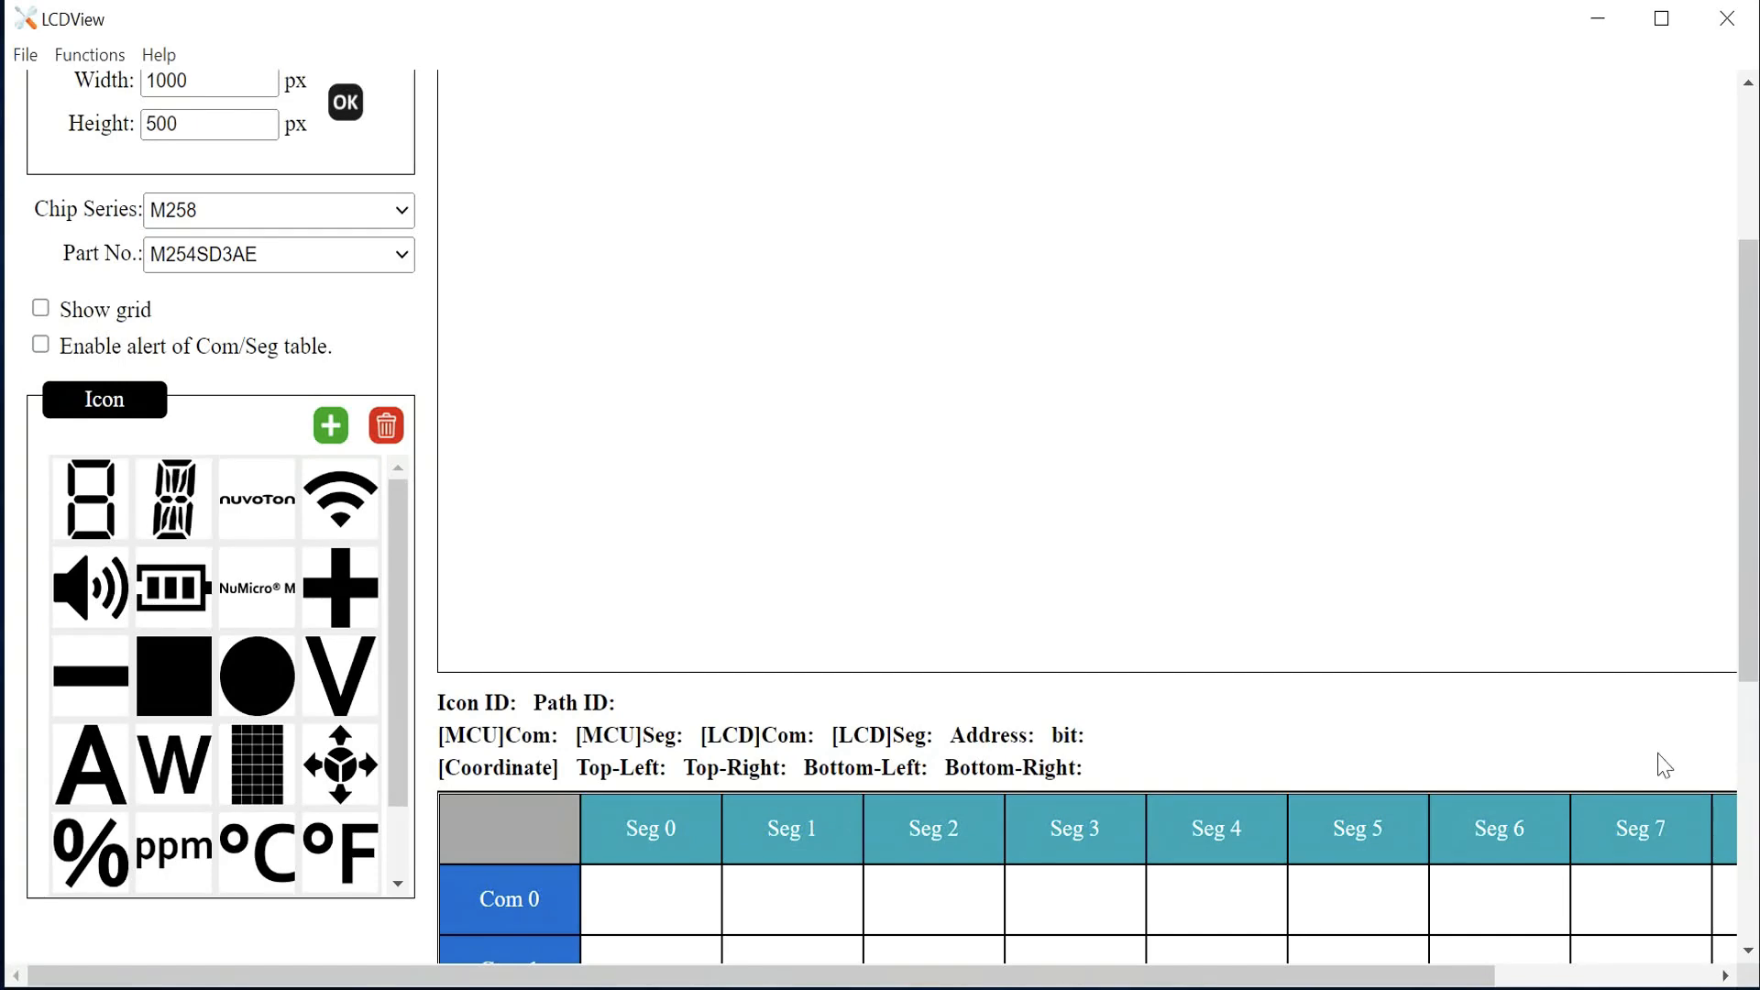
pyautogui.scroll(-5, 1563, 770)
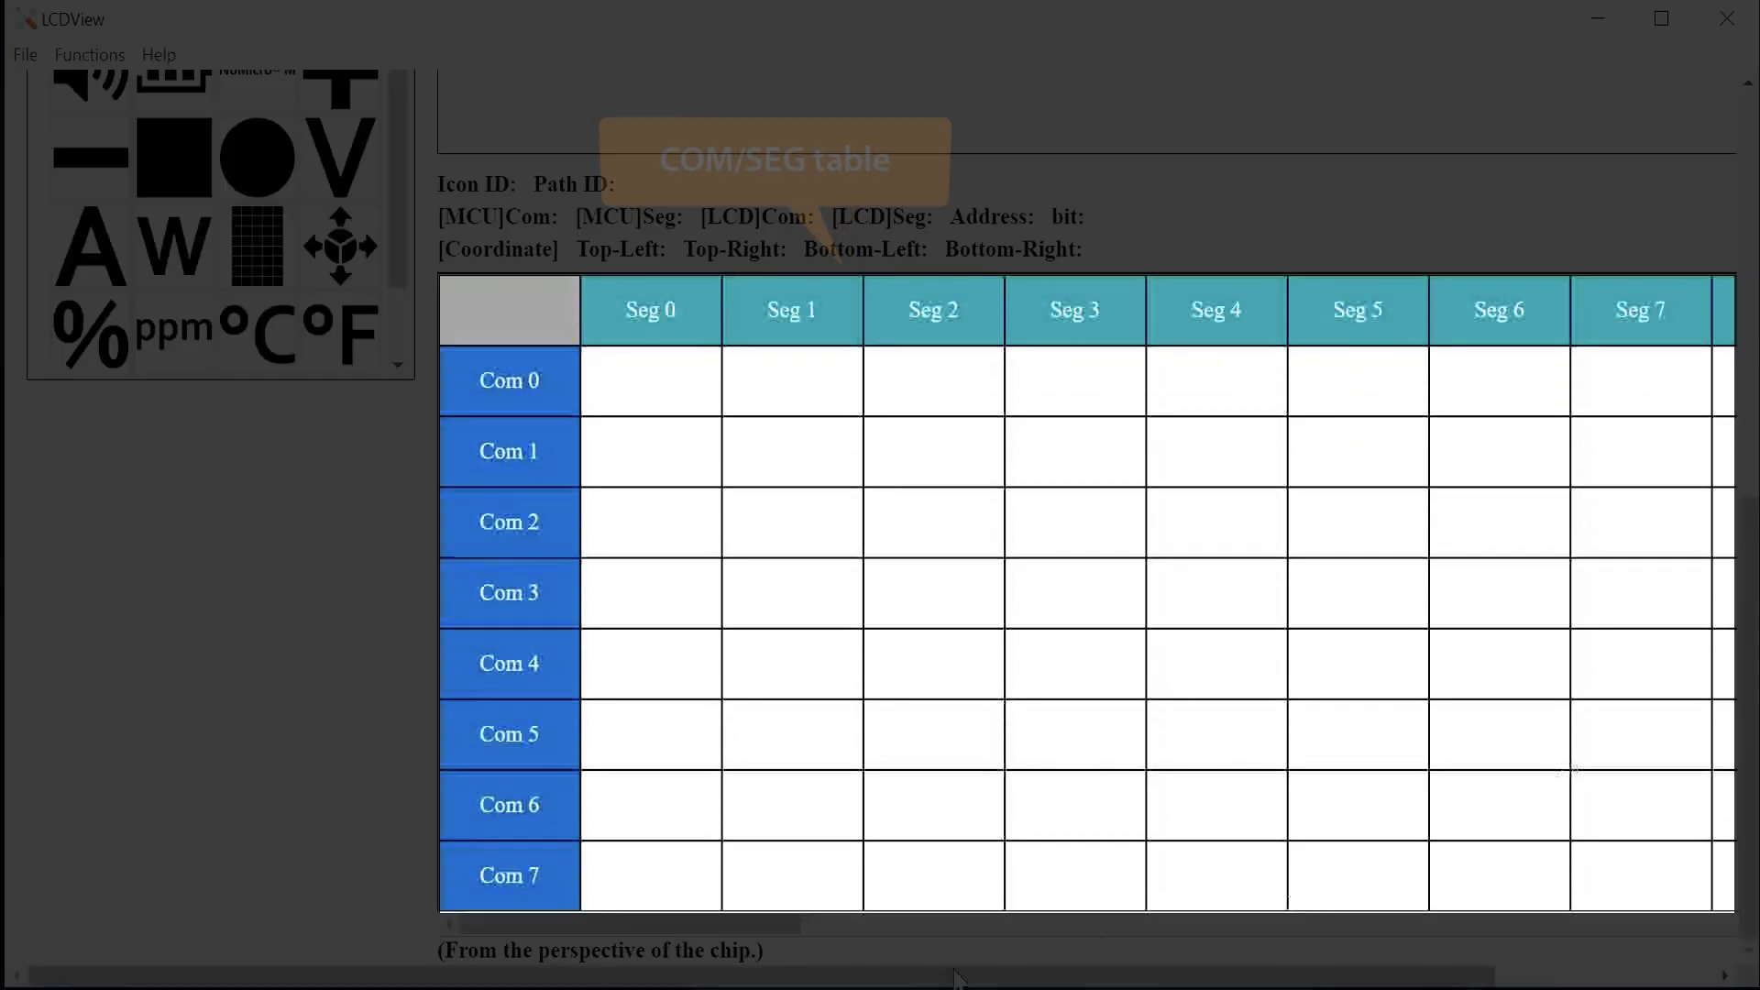
pyautogui.moveTo(766, 924)
pyautogui.mouseDown()
pyautogui.moveTo(1355, 864)
pyautogui.moveTo(743, 898)
pyautogui.mouseUp()
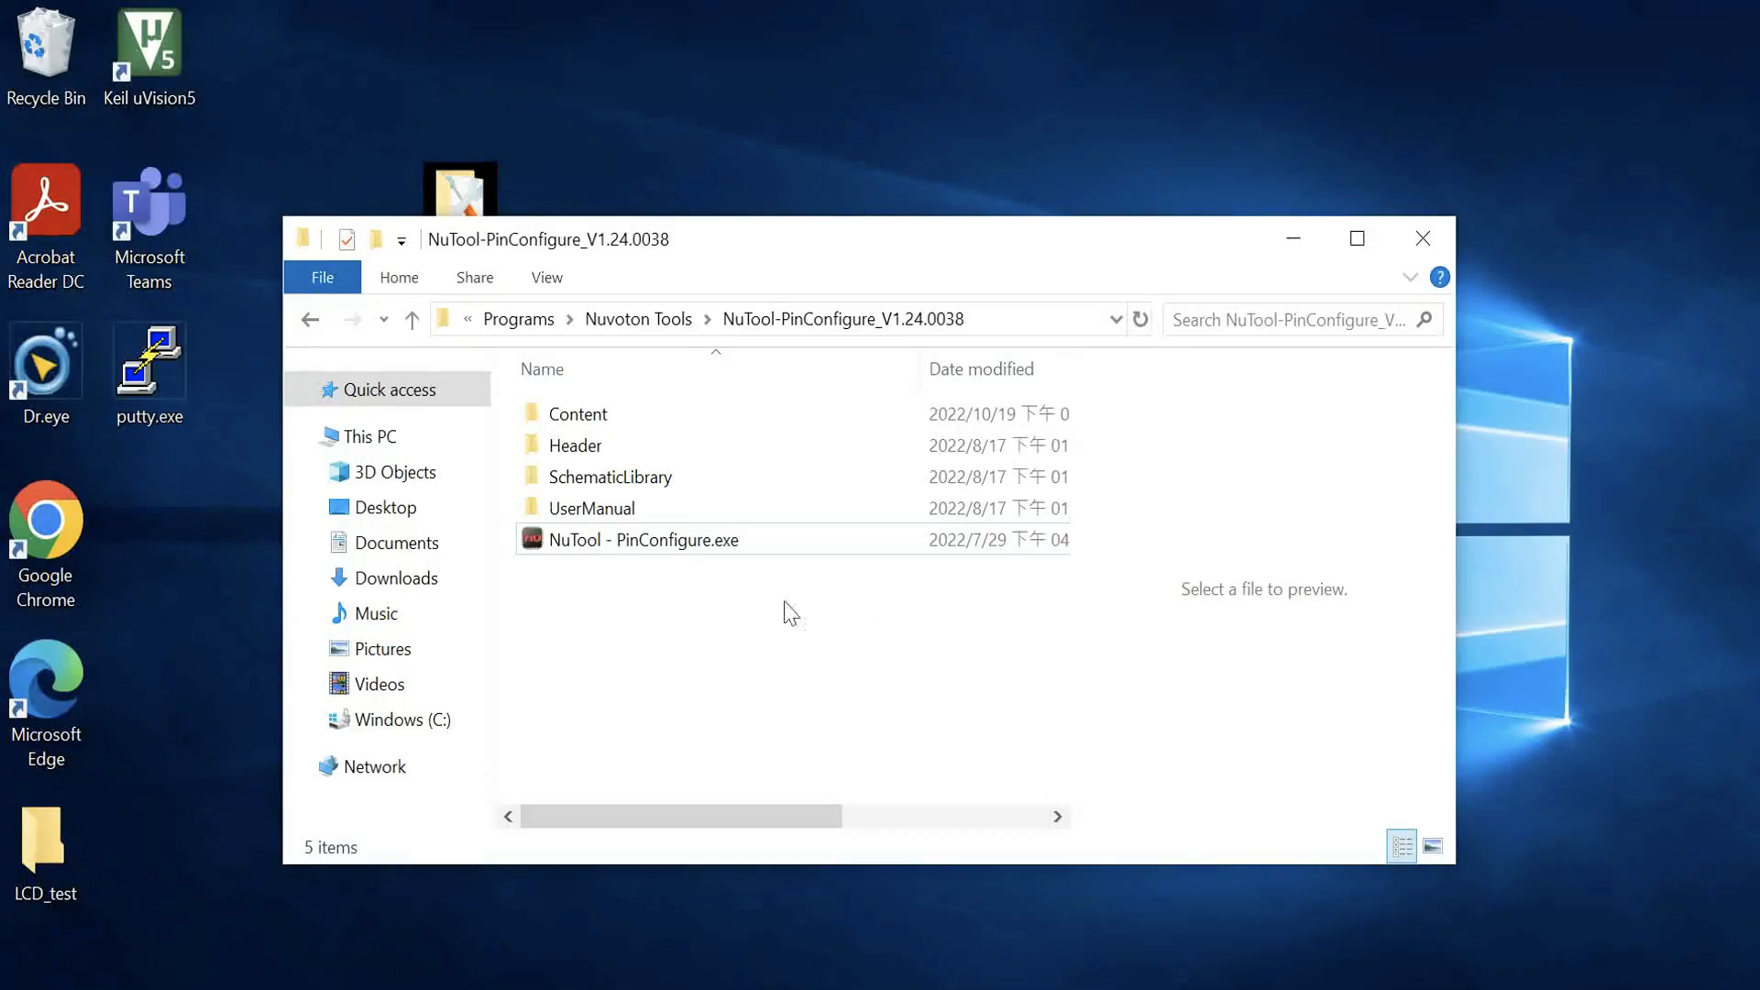
# Step: Launch NuTool - PinConfigure from its program folder
pyautogui.doubleClick(837, 543)
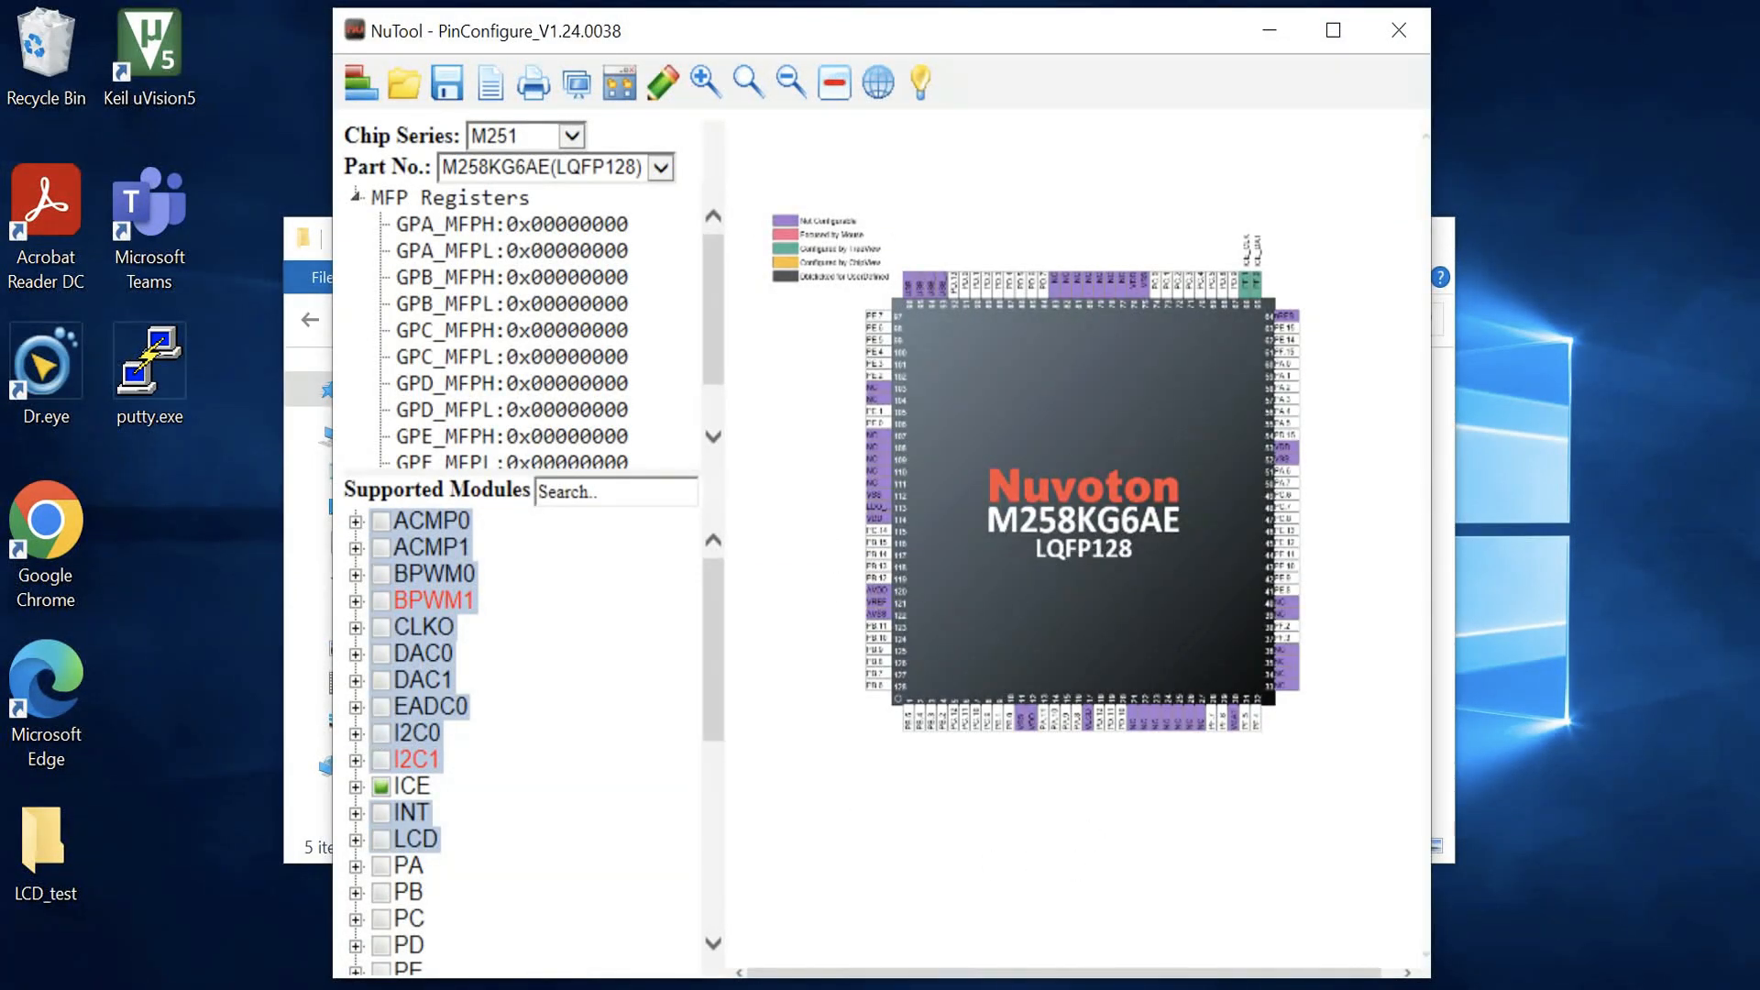
pyautogui.moveTo(726, 988)
pyautogui.click(605, 903)
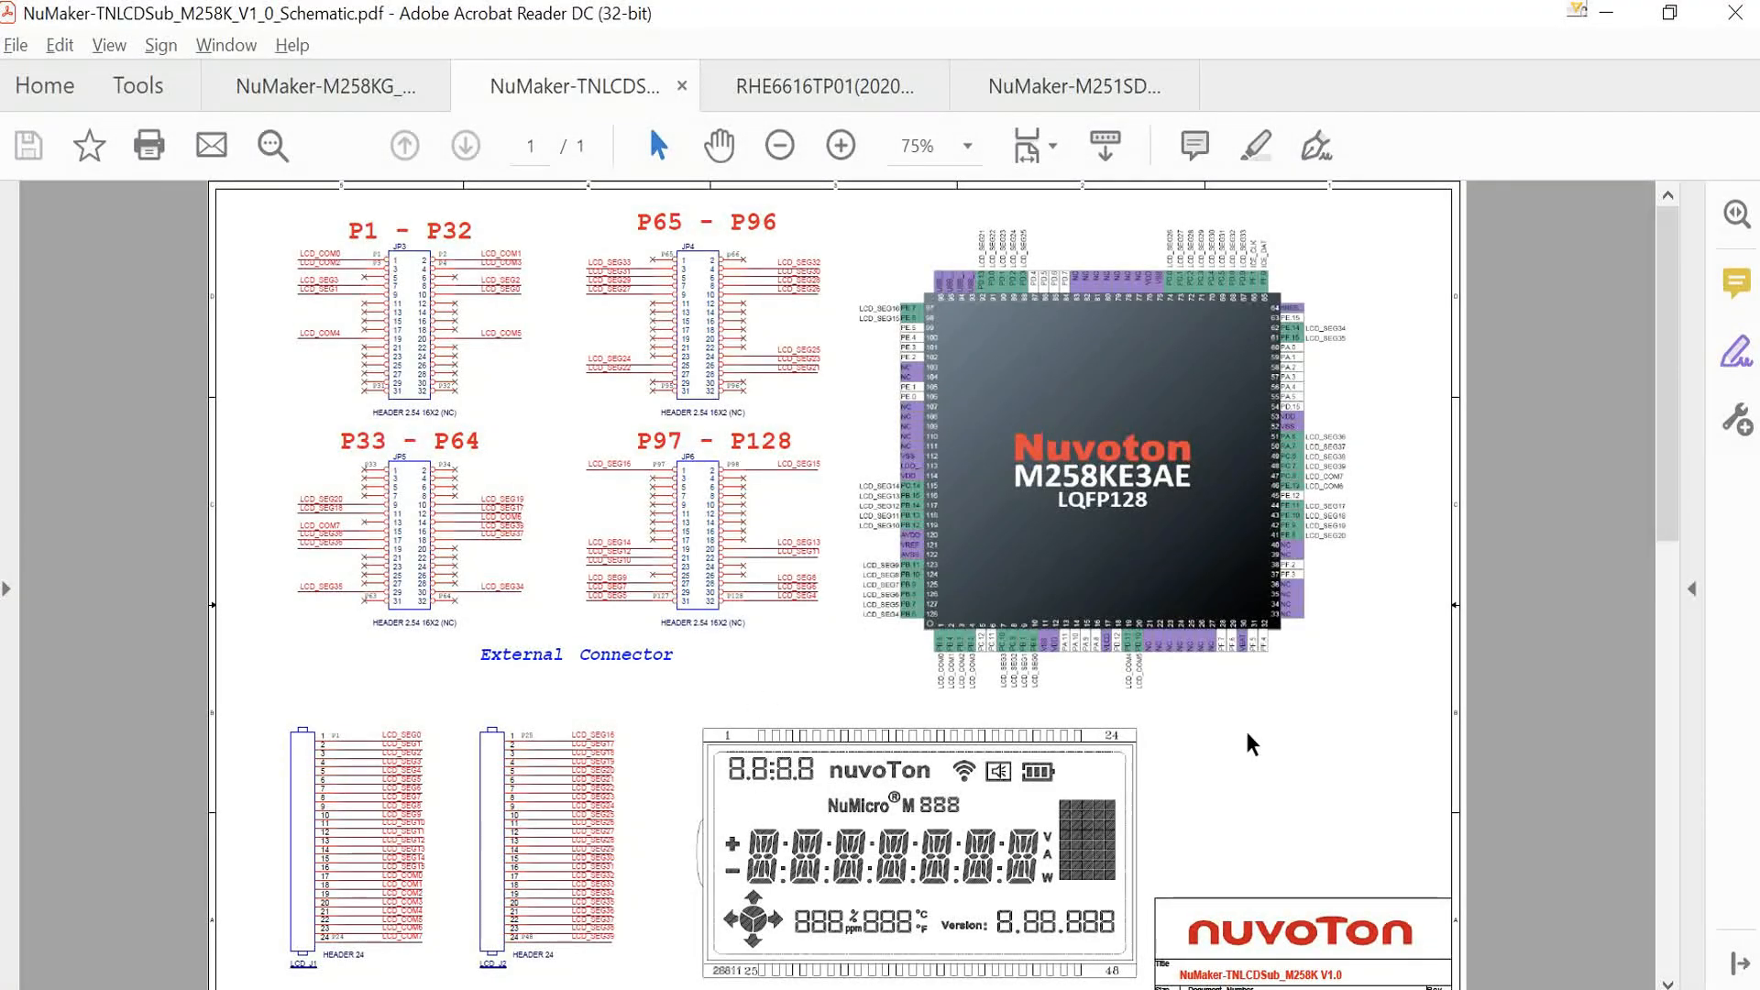
# Step: Select part number M258KG6AE(LQFP128) in PinConfigure
pyautogui.hotkey('alt', 'Tab')
pyautogui.click(560, 168)
pyautogui.click(591, 590)
# Step: Expand the LCD module and assign LCD_COM0 to Pin 1
pyautogui.scroll(-2, 542, 664)
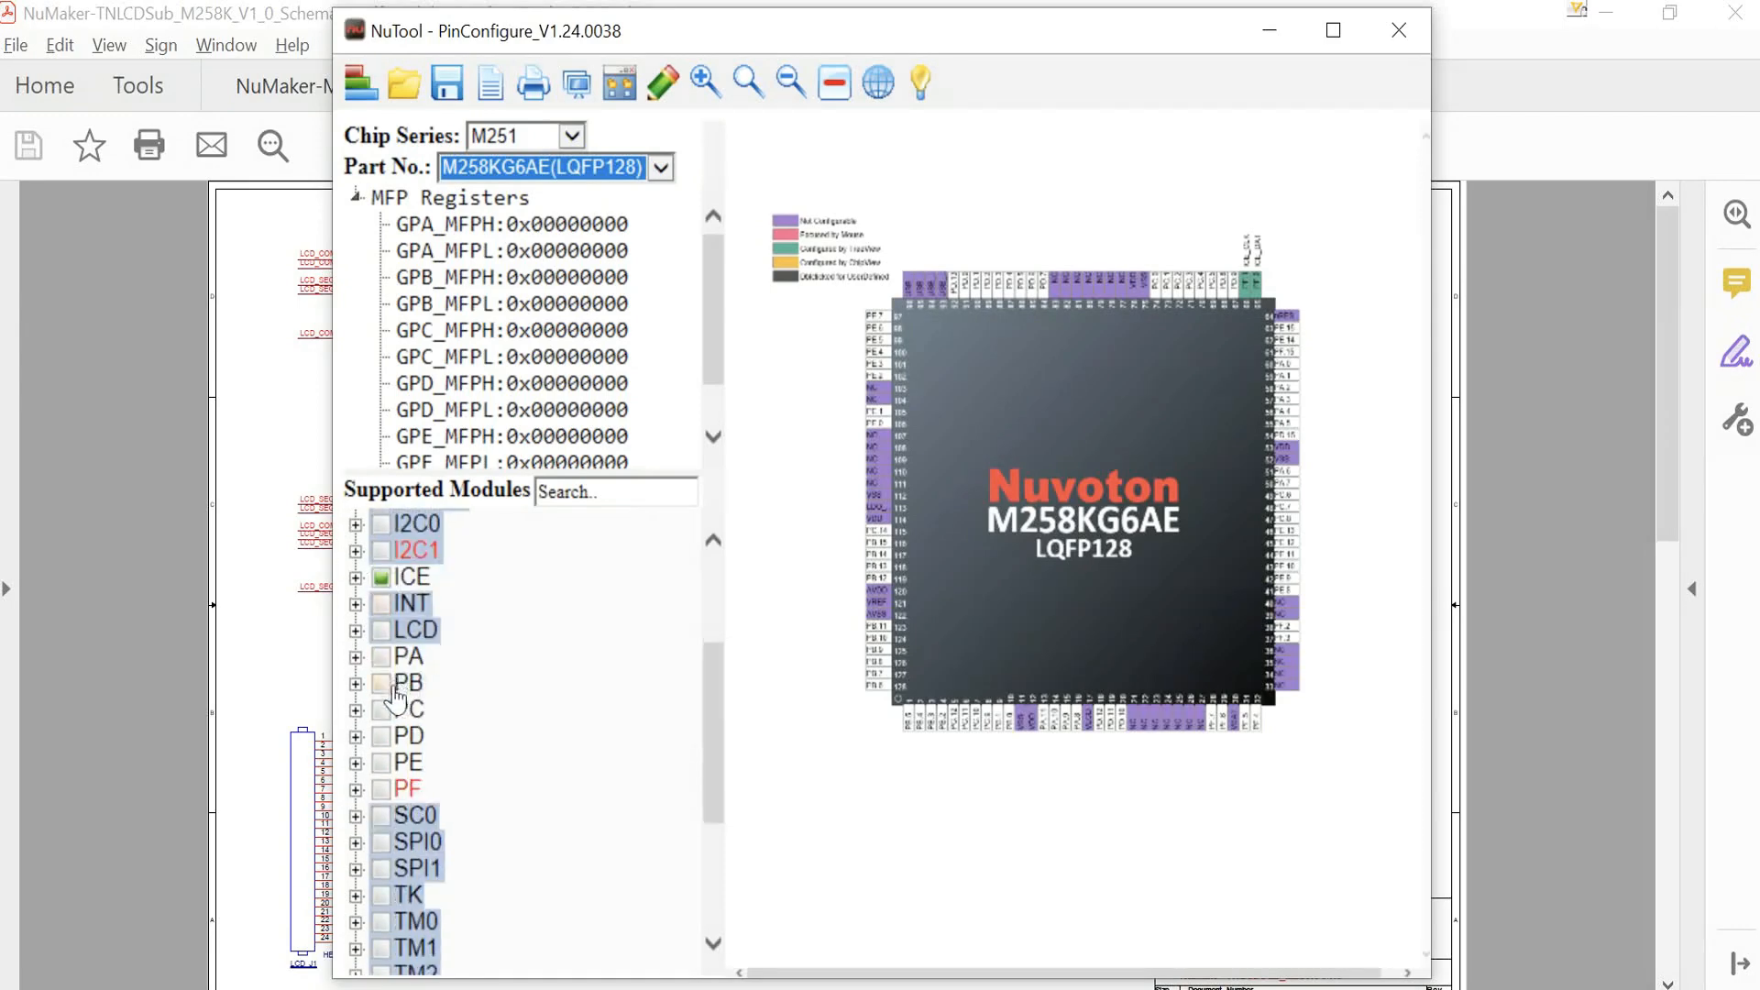
pyautogui.scroll(-1, 396, 699)
pyautogui.click(355, 559)
pyautogui.click(380, 585)
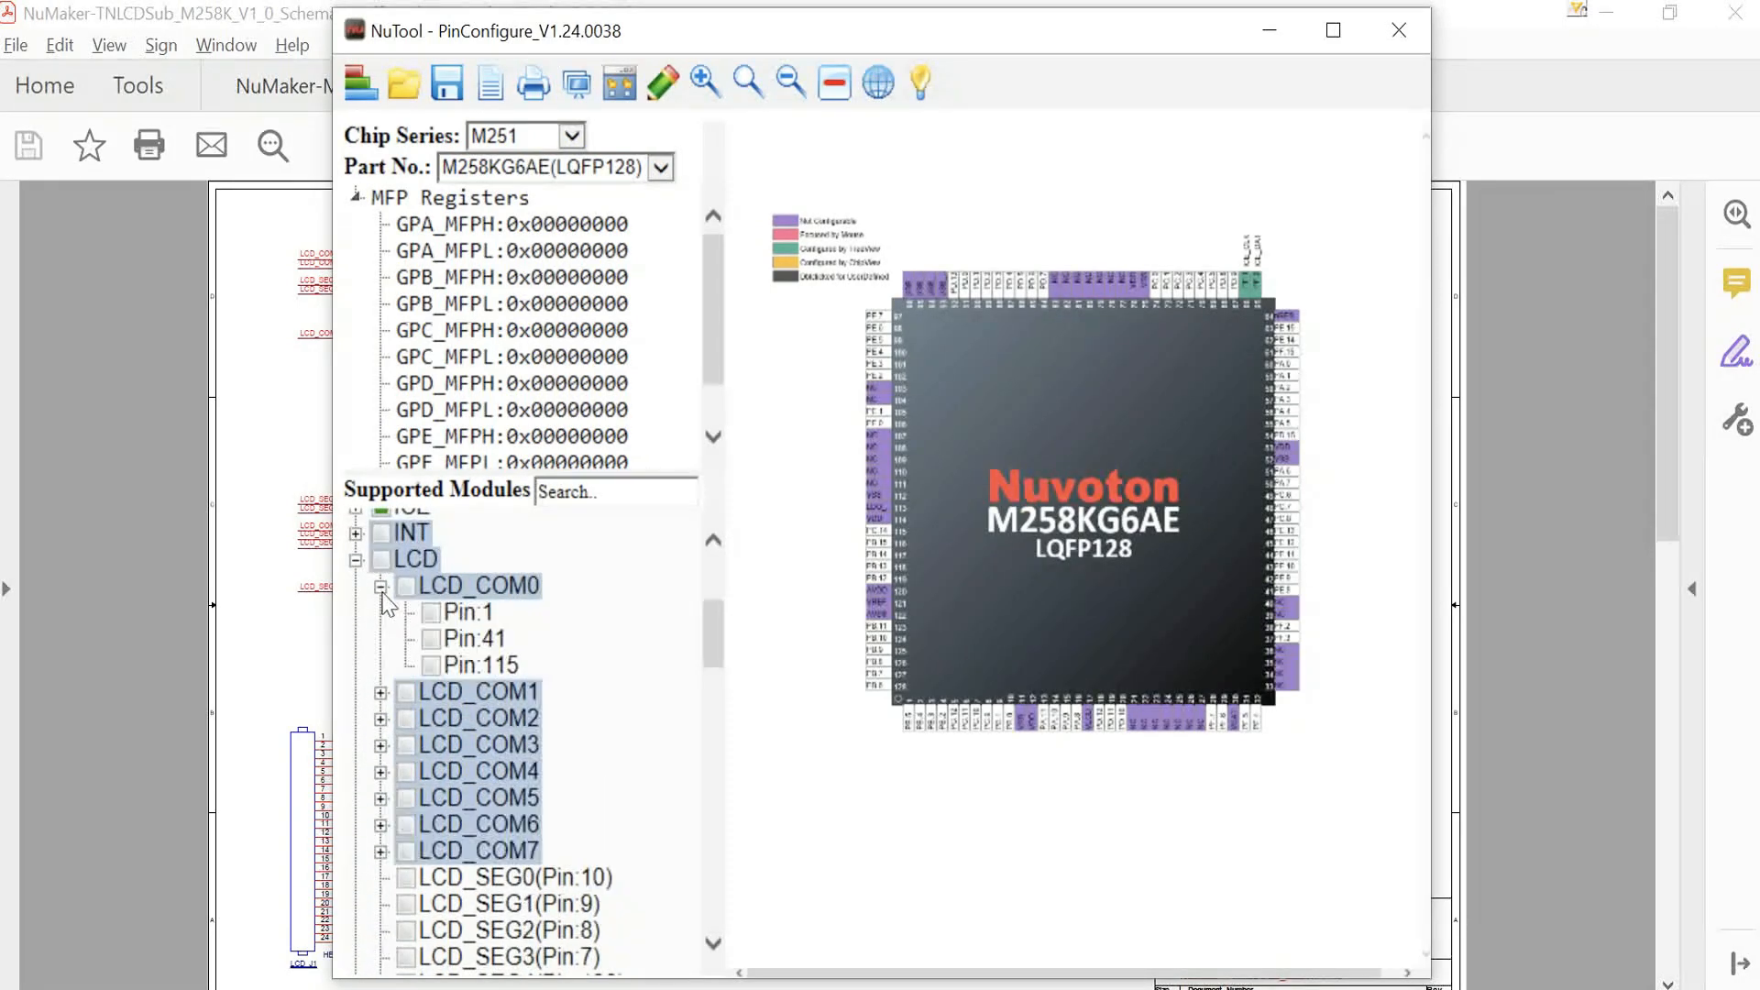
pyautogui.click(431, 613)
# Step: Switch to the fully configured PinConfigure window and save its configuration as M258KG6AE.cfg
pyautogui.click(1272, 989)
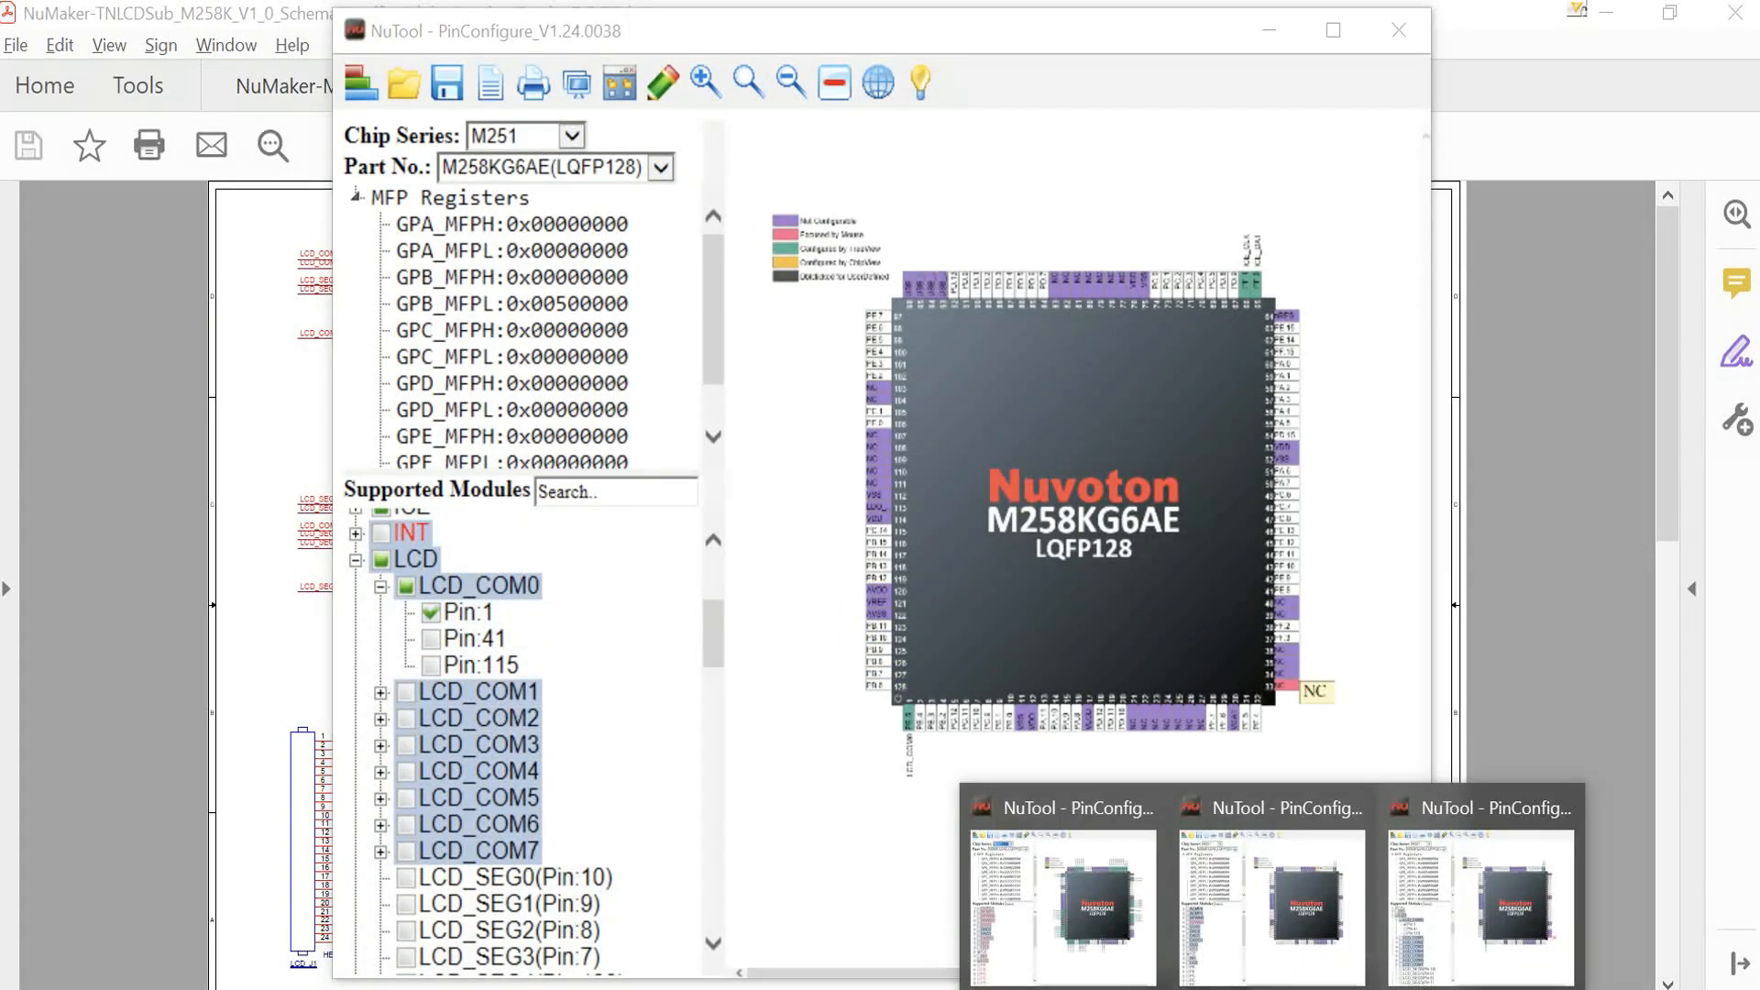
pyautogui.click(1098, 805)
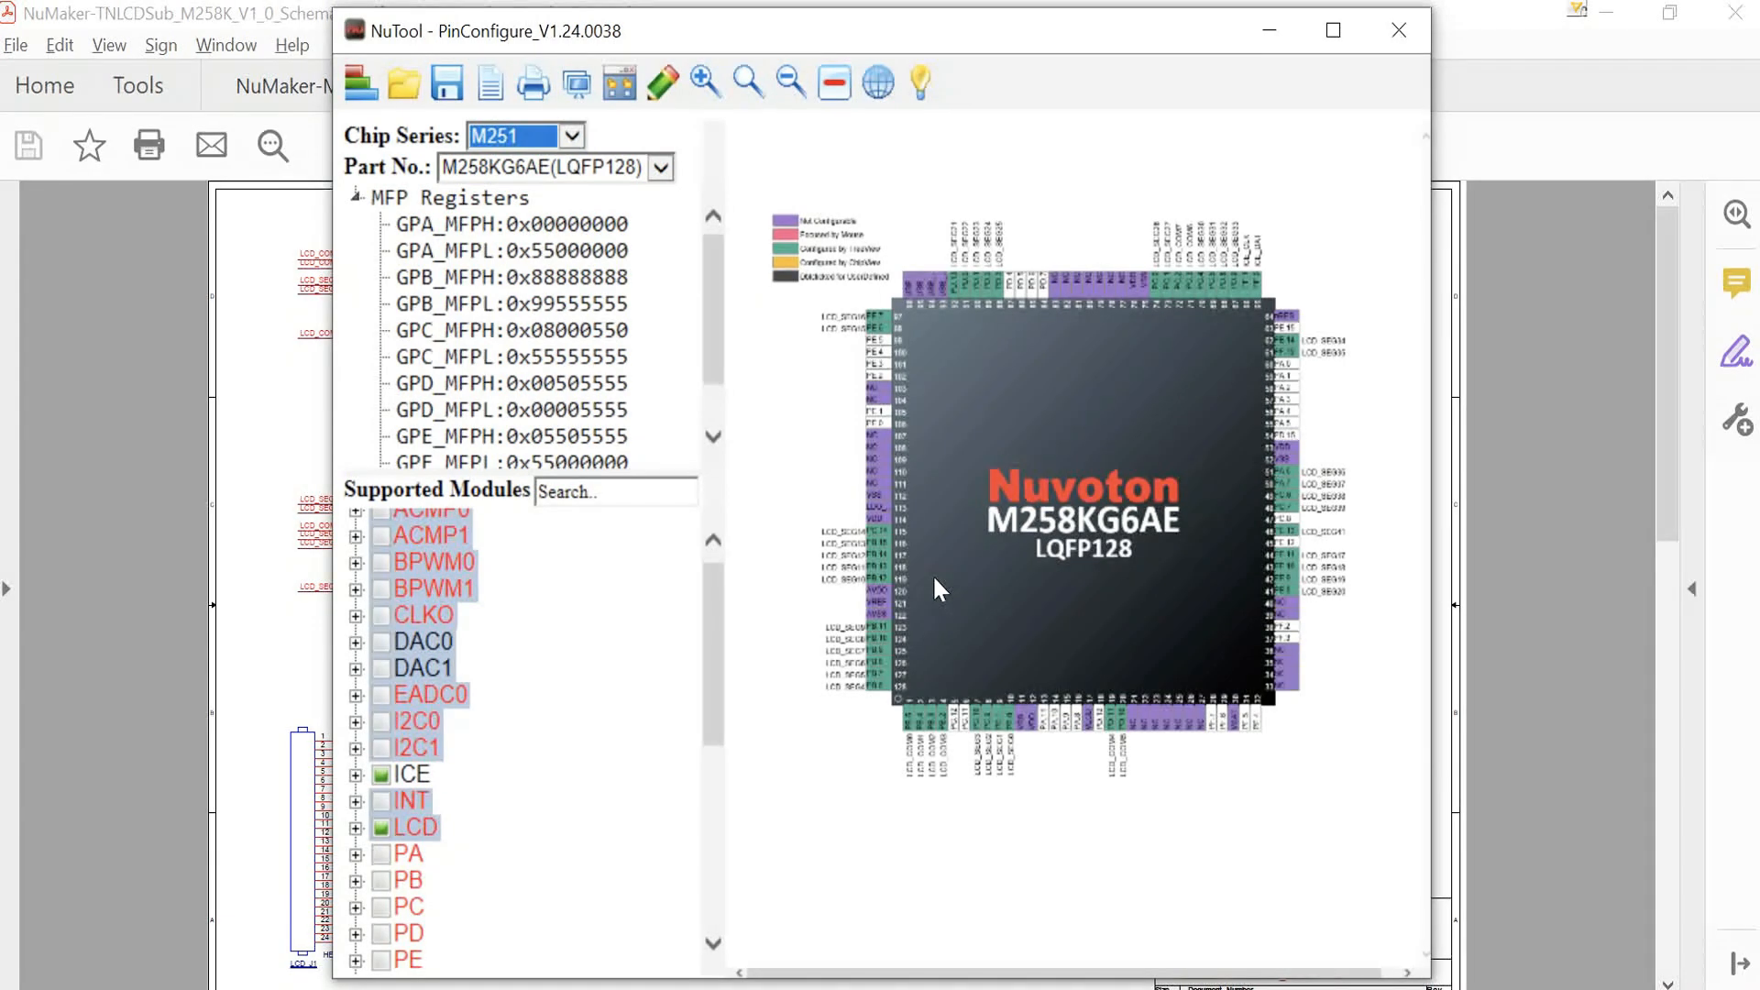
pyautogui.click(447, 82)
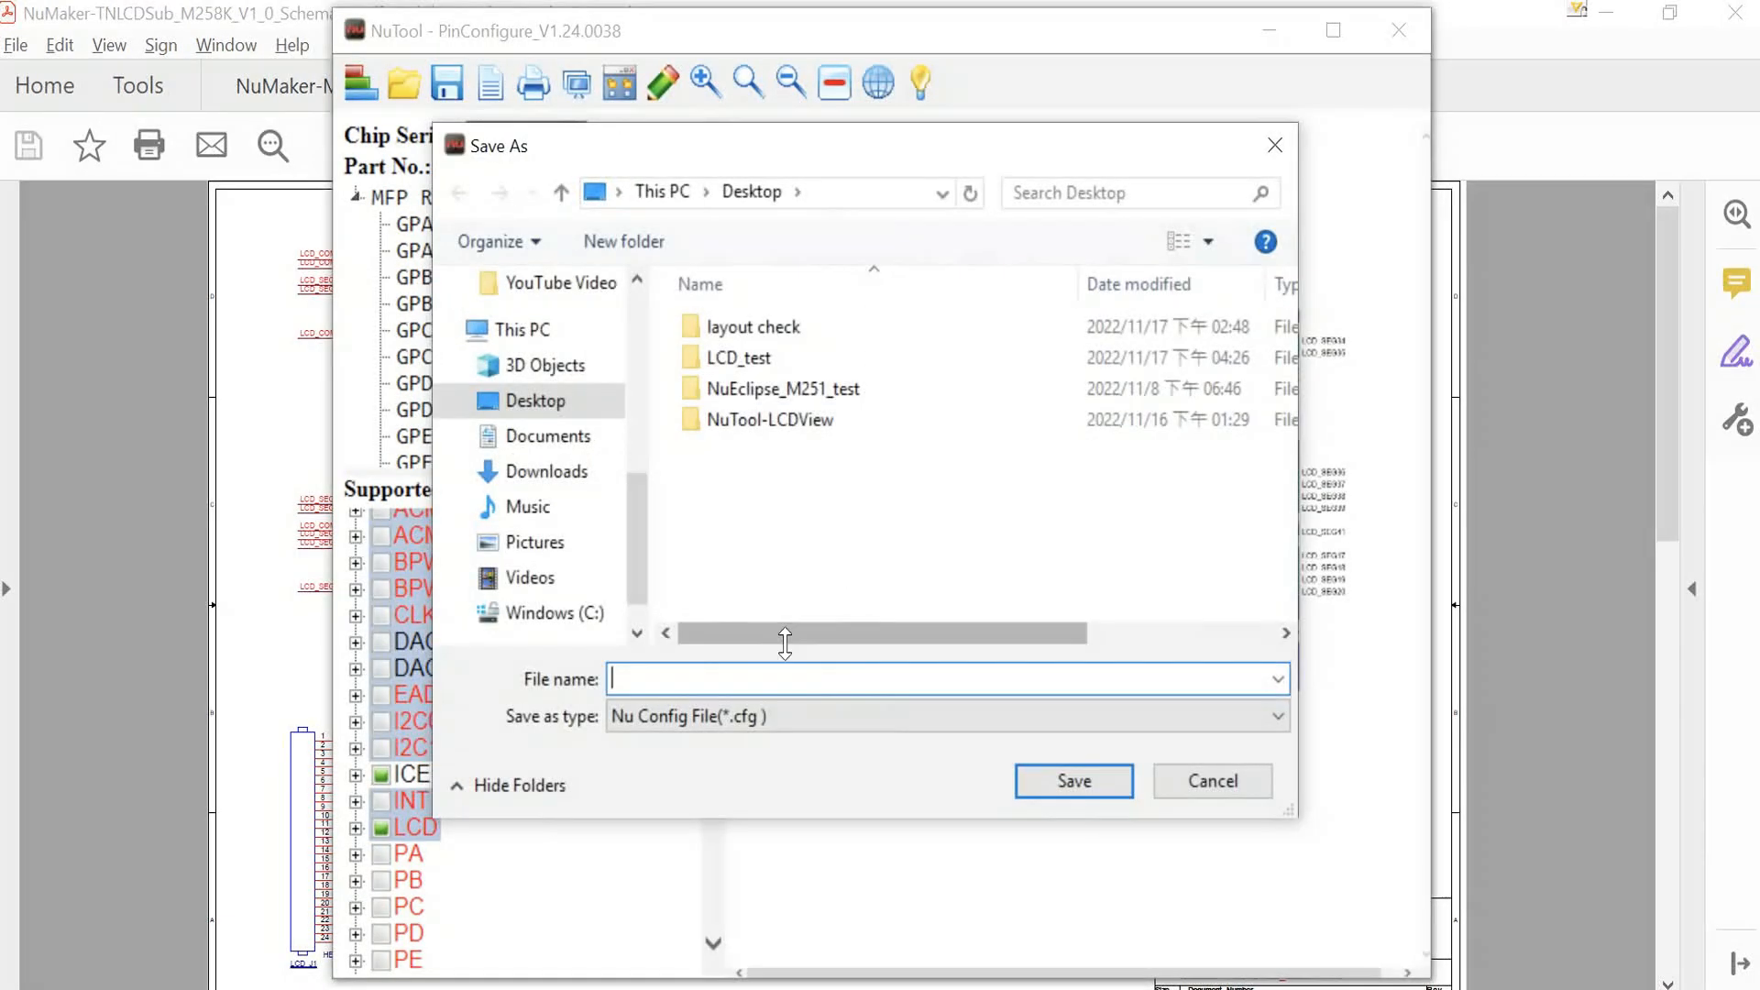
pyautogui.write('M258KG6AE.cfg')
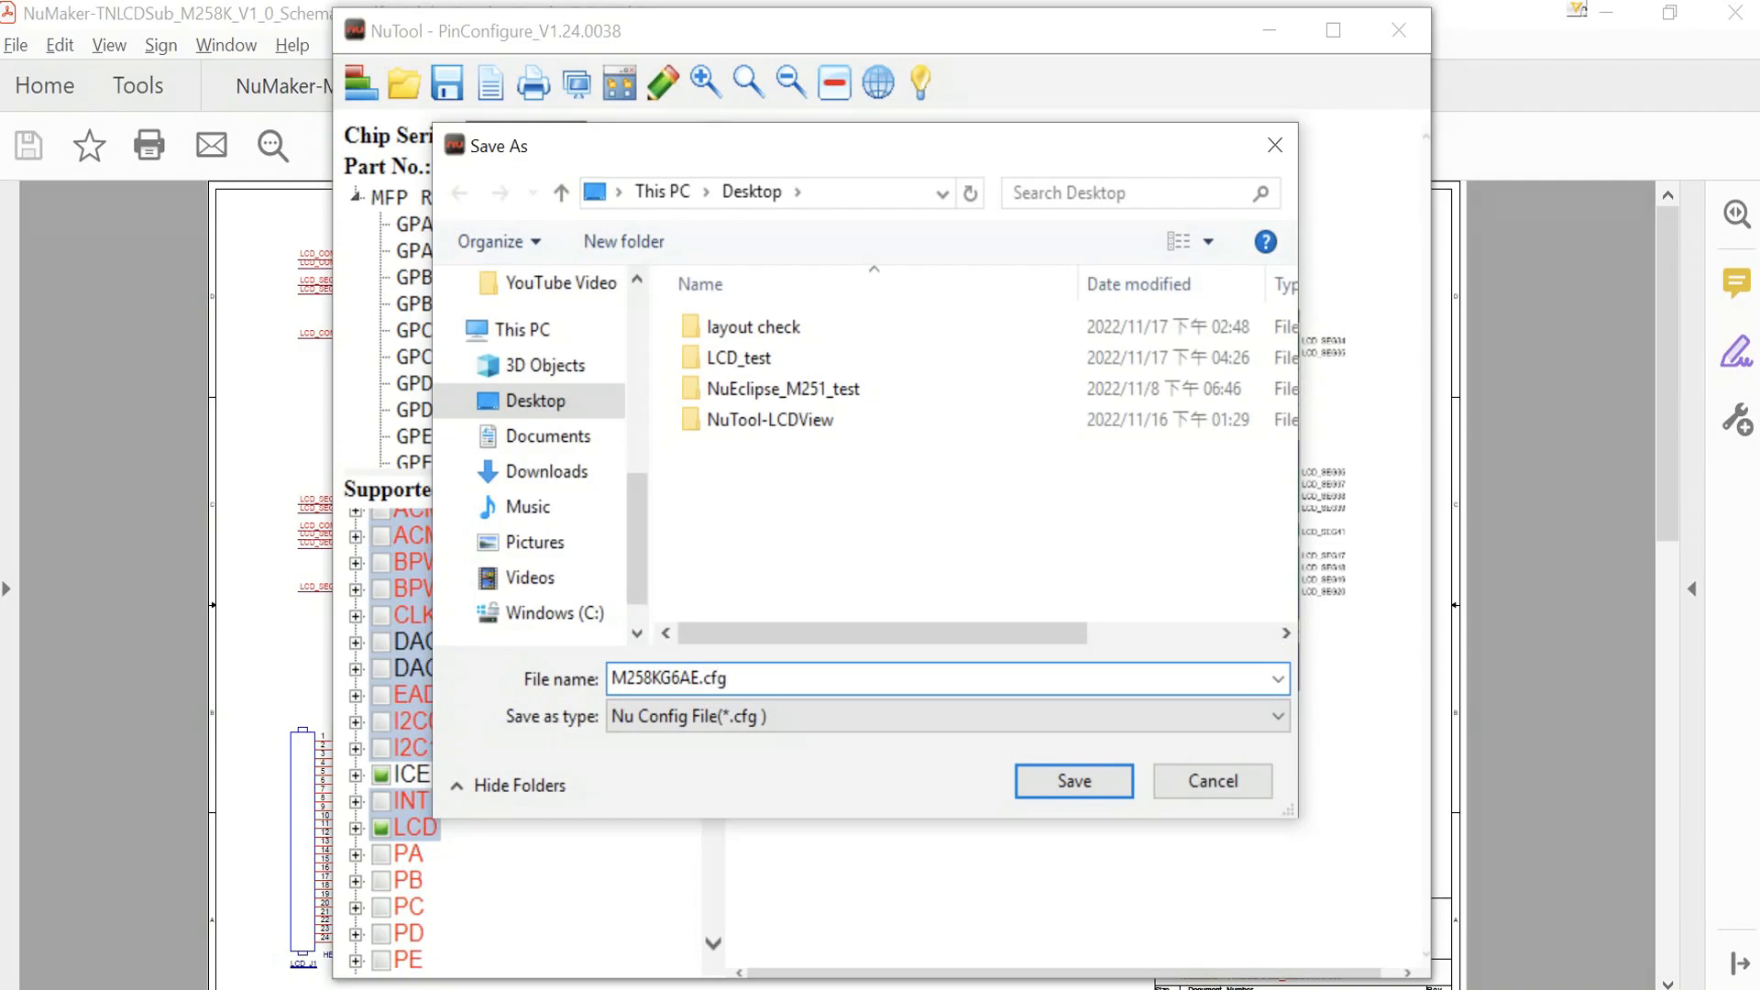
pyautogui.click(1072, 781)
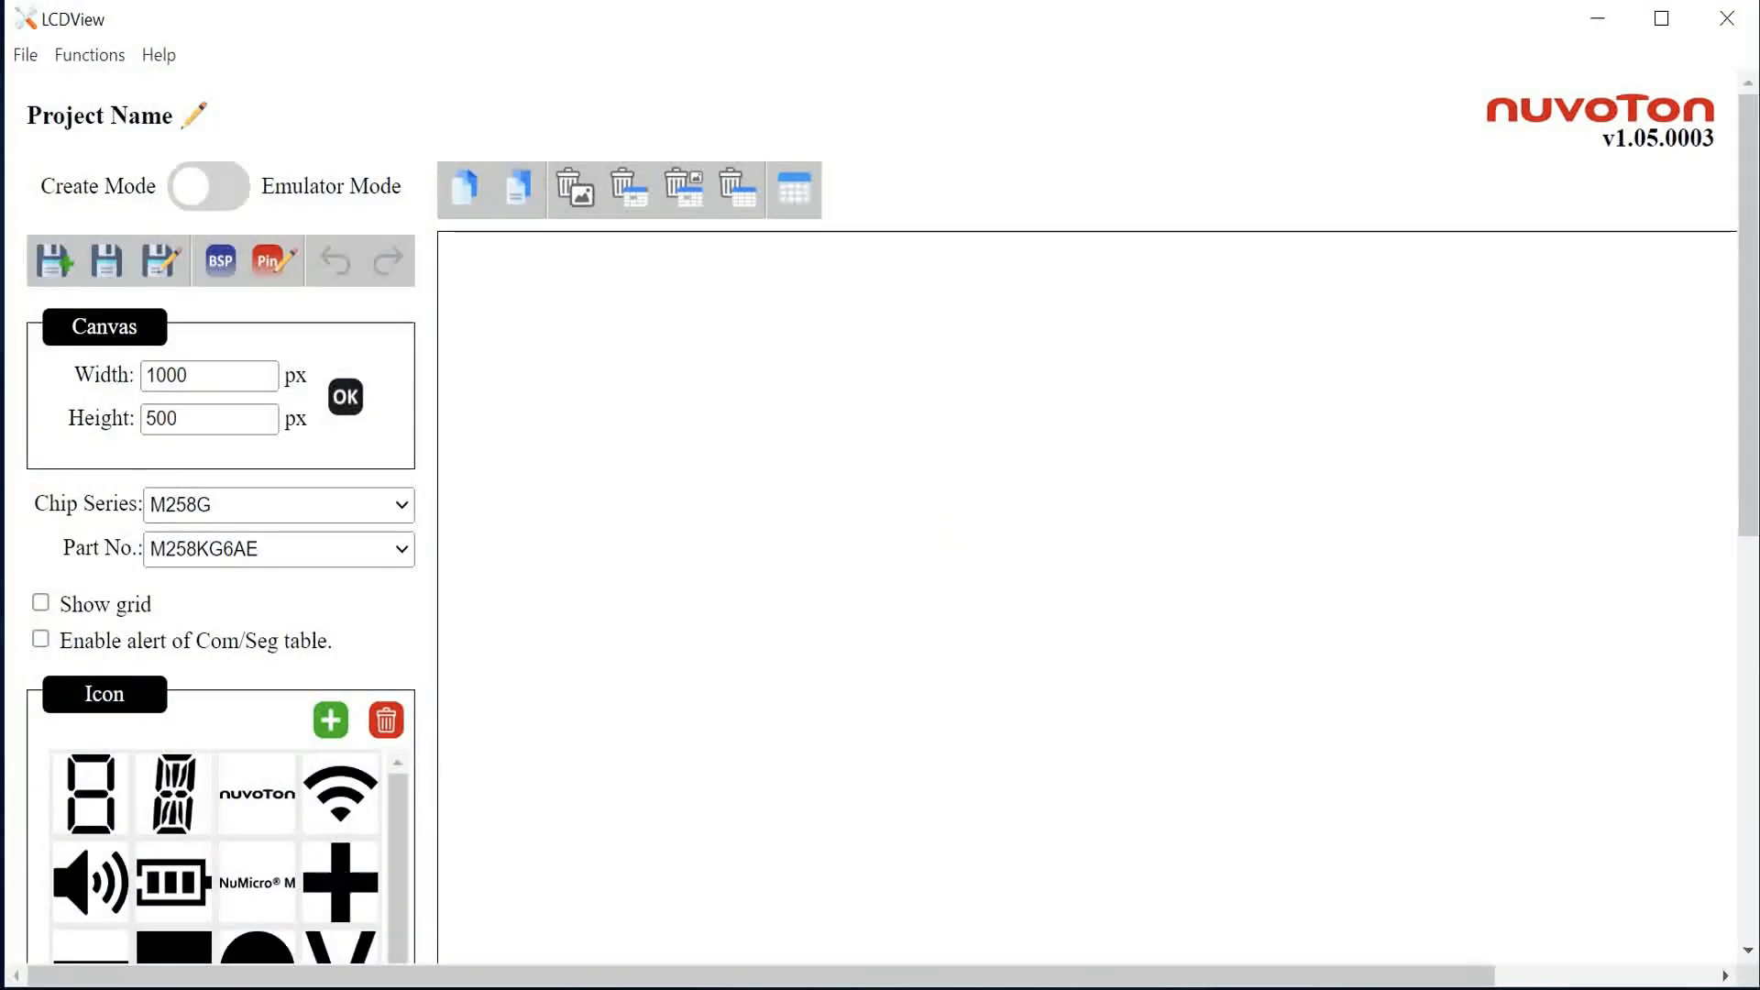
# Step: Set the LCDView chip series to M258G and the part number to M258KG6AE
pyautogui.scroll(-8, 790, 640)
pyautogui.scroll(8, 790, 641)
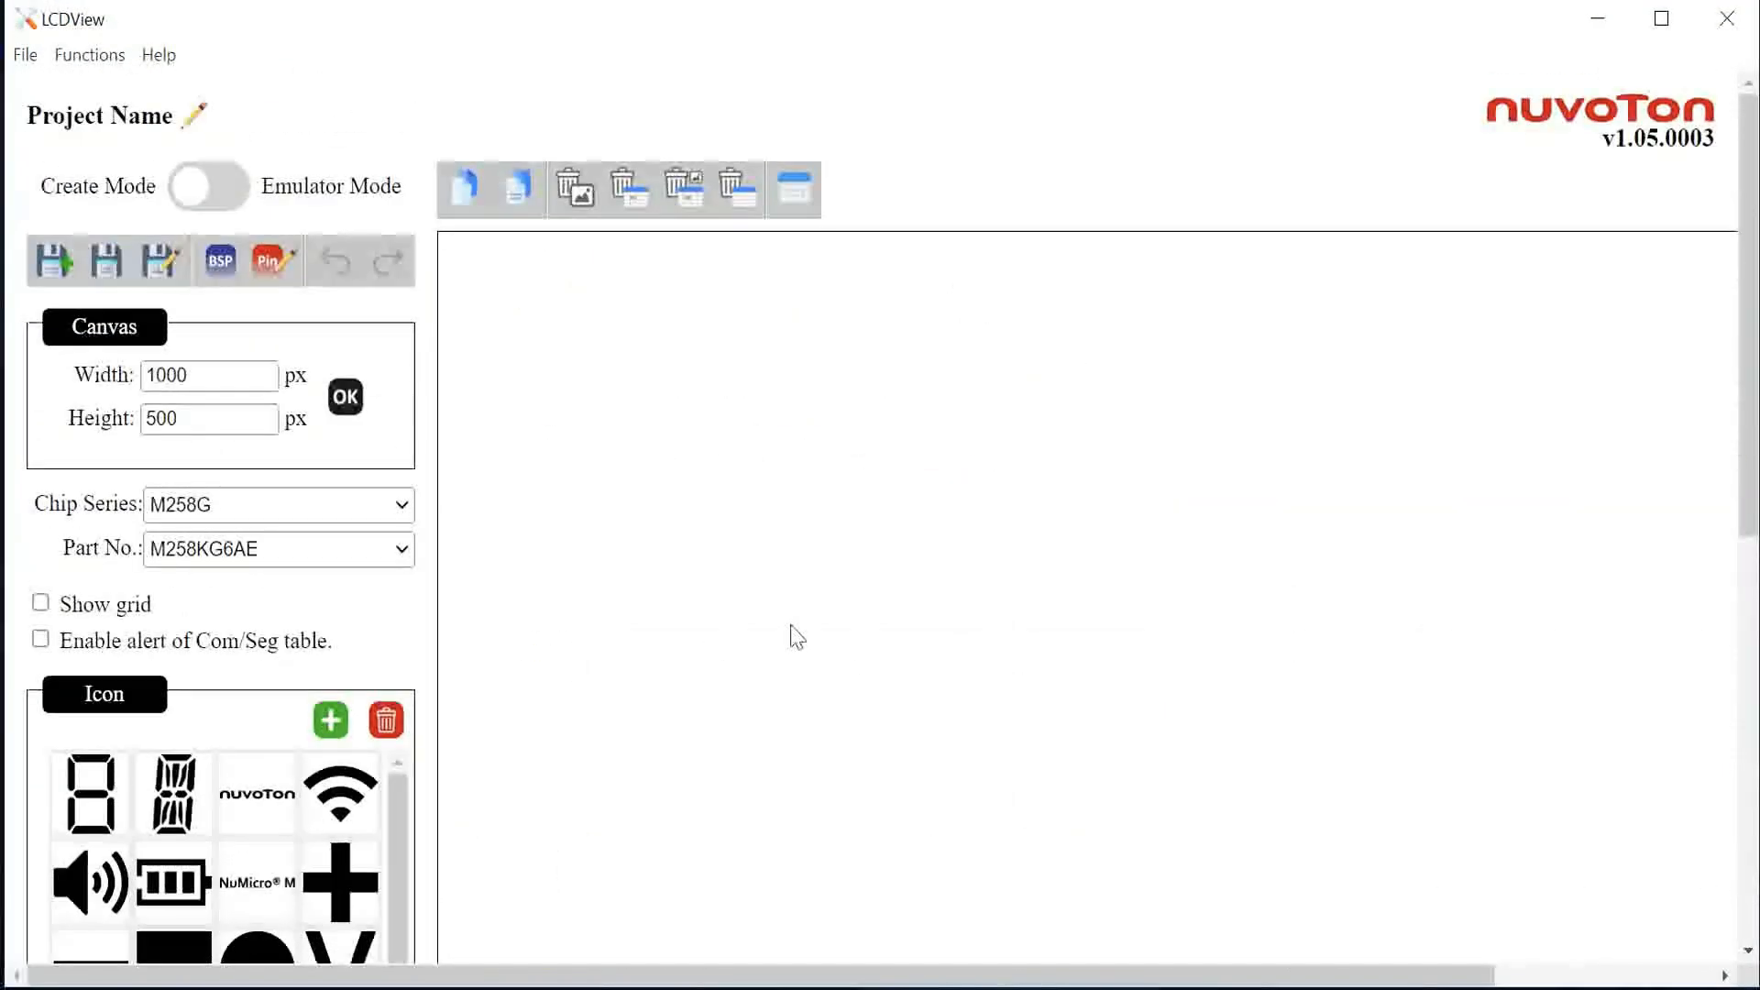
pyautogui.click(292, 509)
pyautogui.click(284, 561)
pyautogui.click(289, 555)
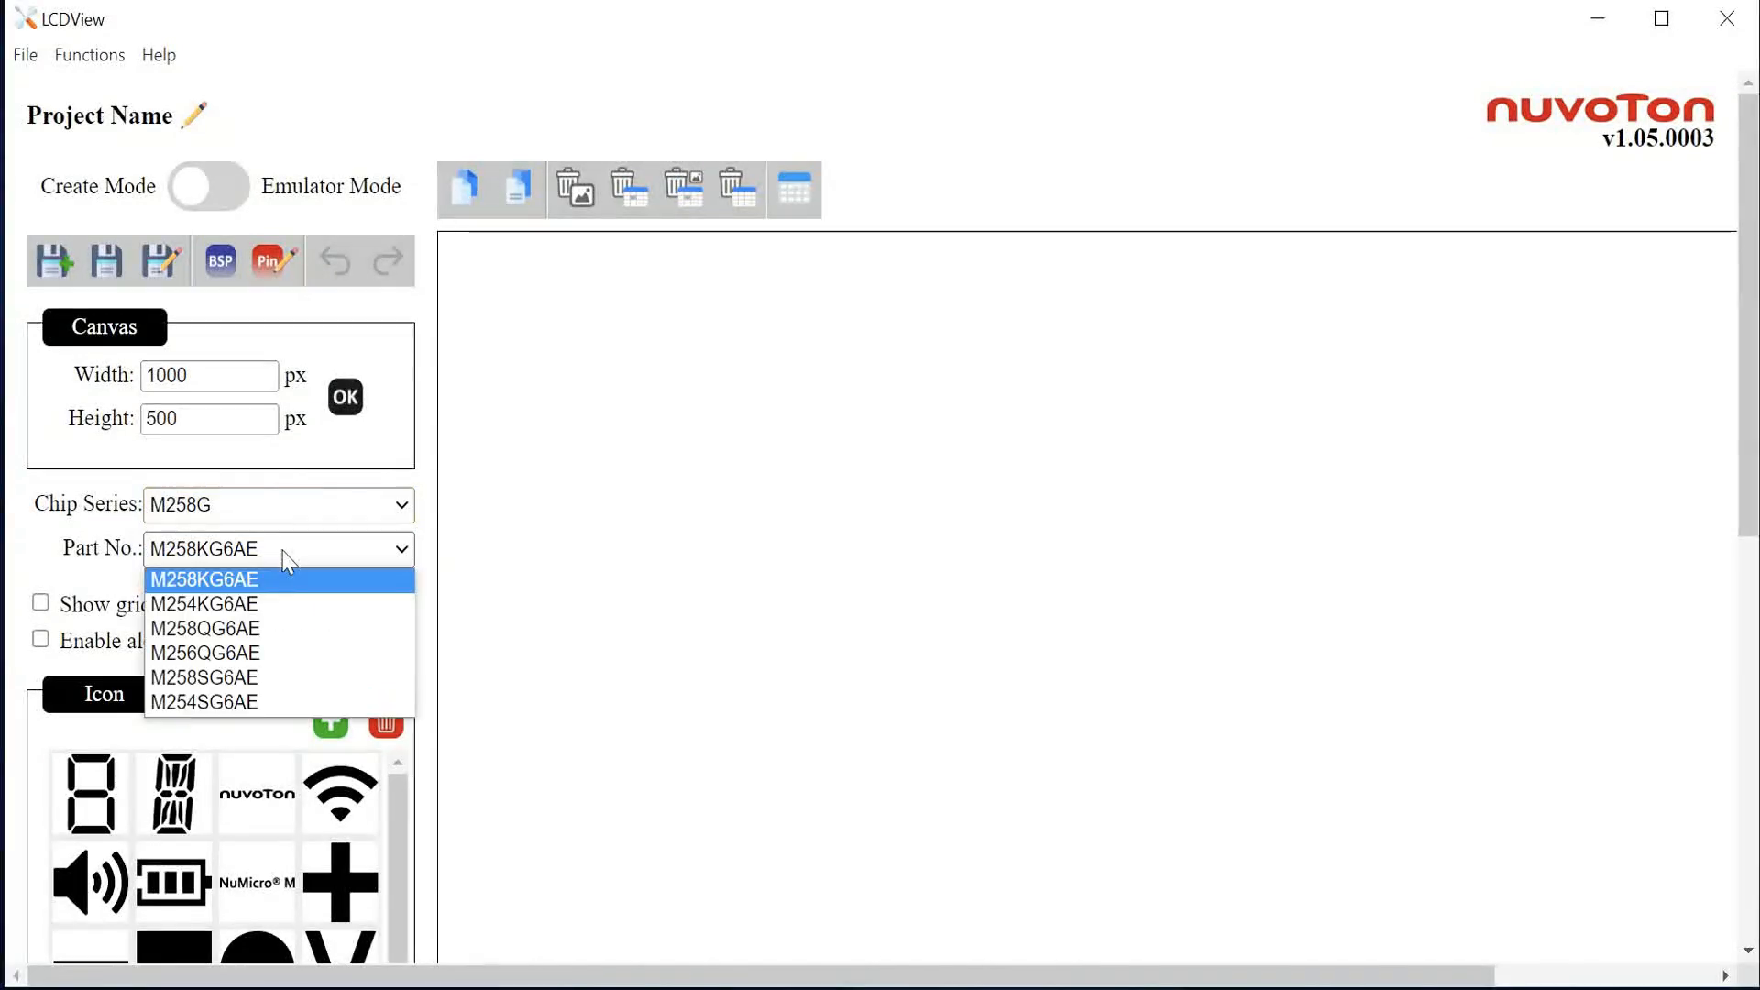
pyautogui.click(287, 579)
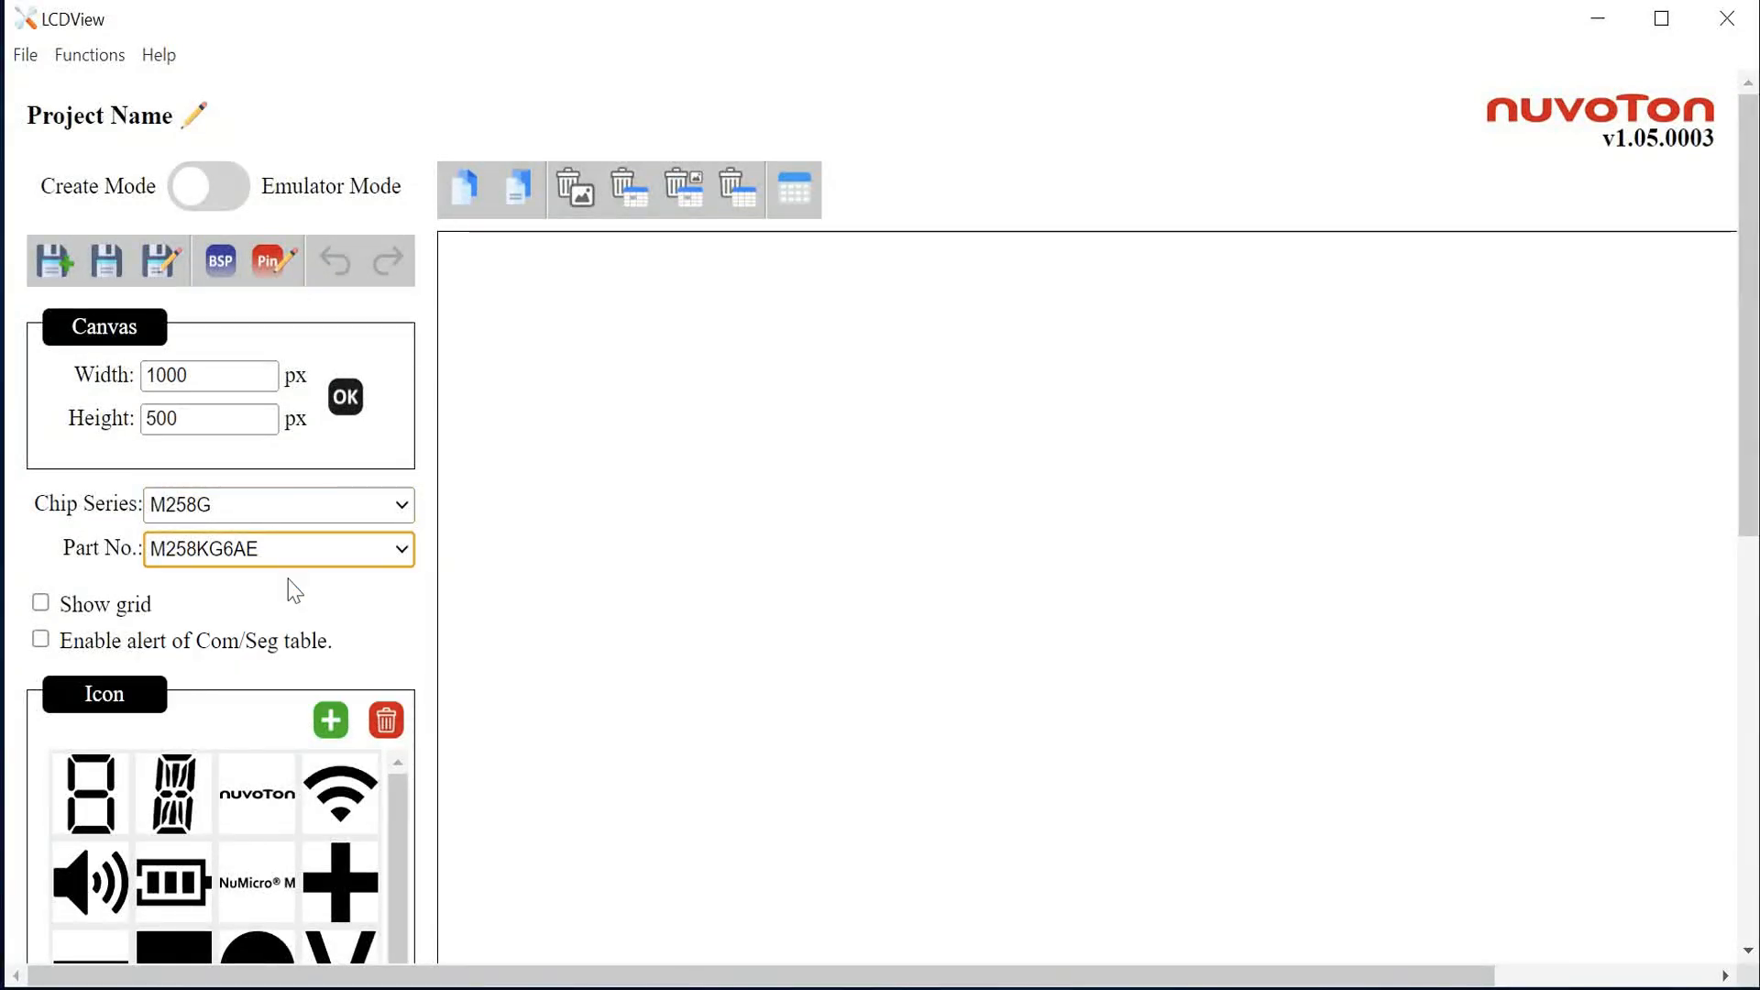
# Step: Import the pin configuration file M258KG6AE.cfg from the Desktop
pyautogui.click(284, 266)
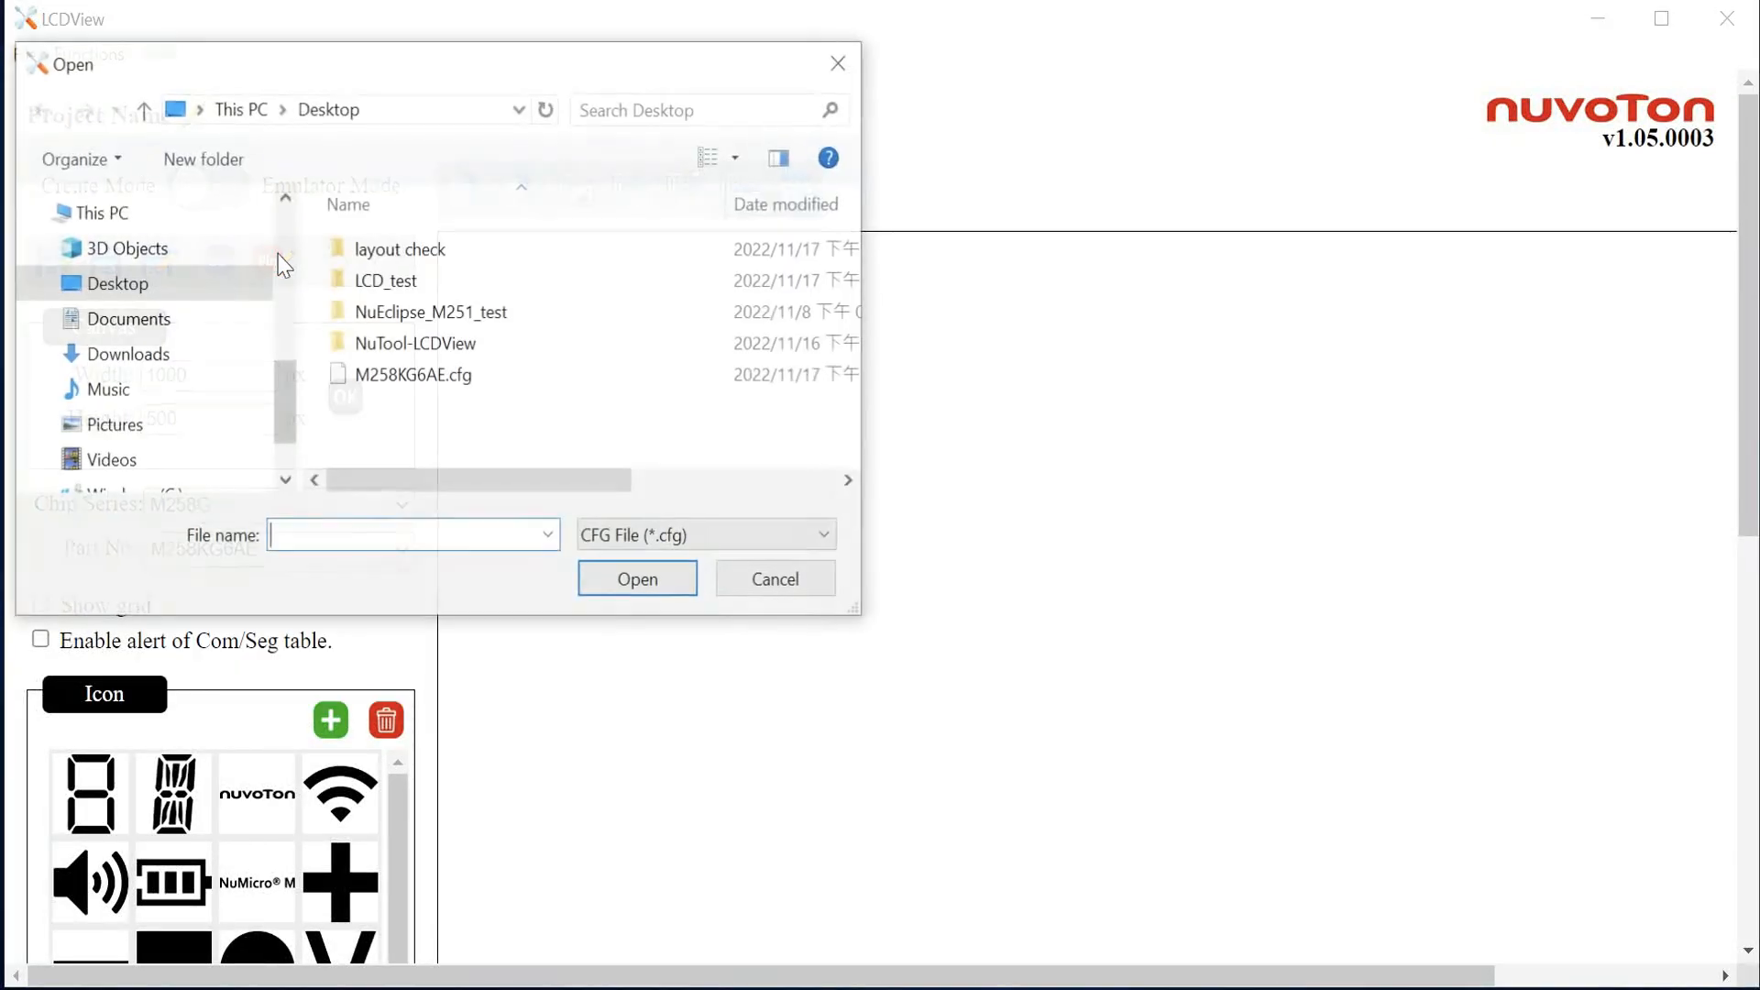
pyautogui.click(468, 378)
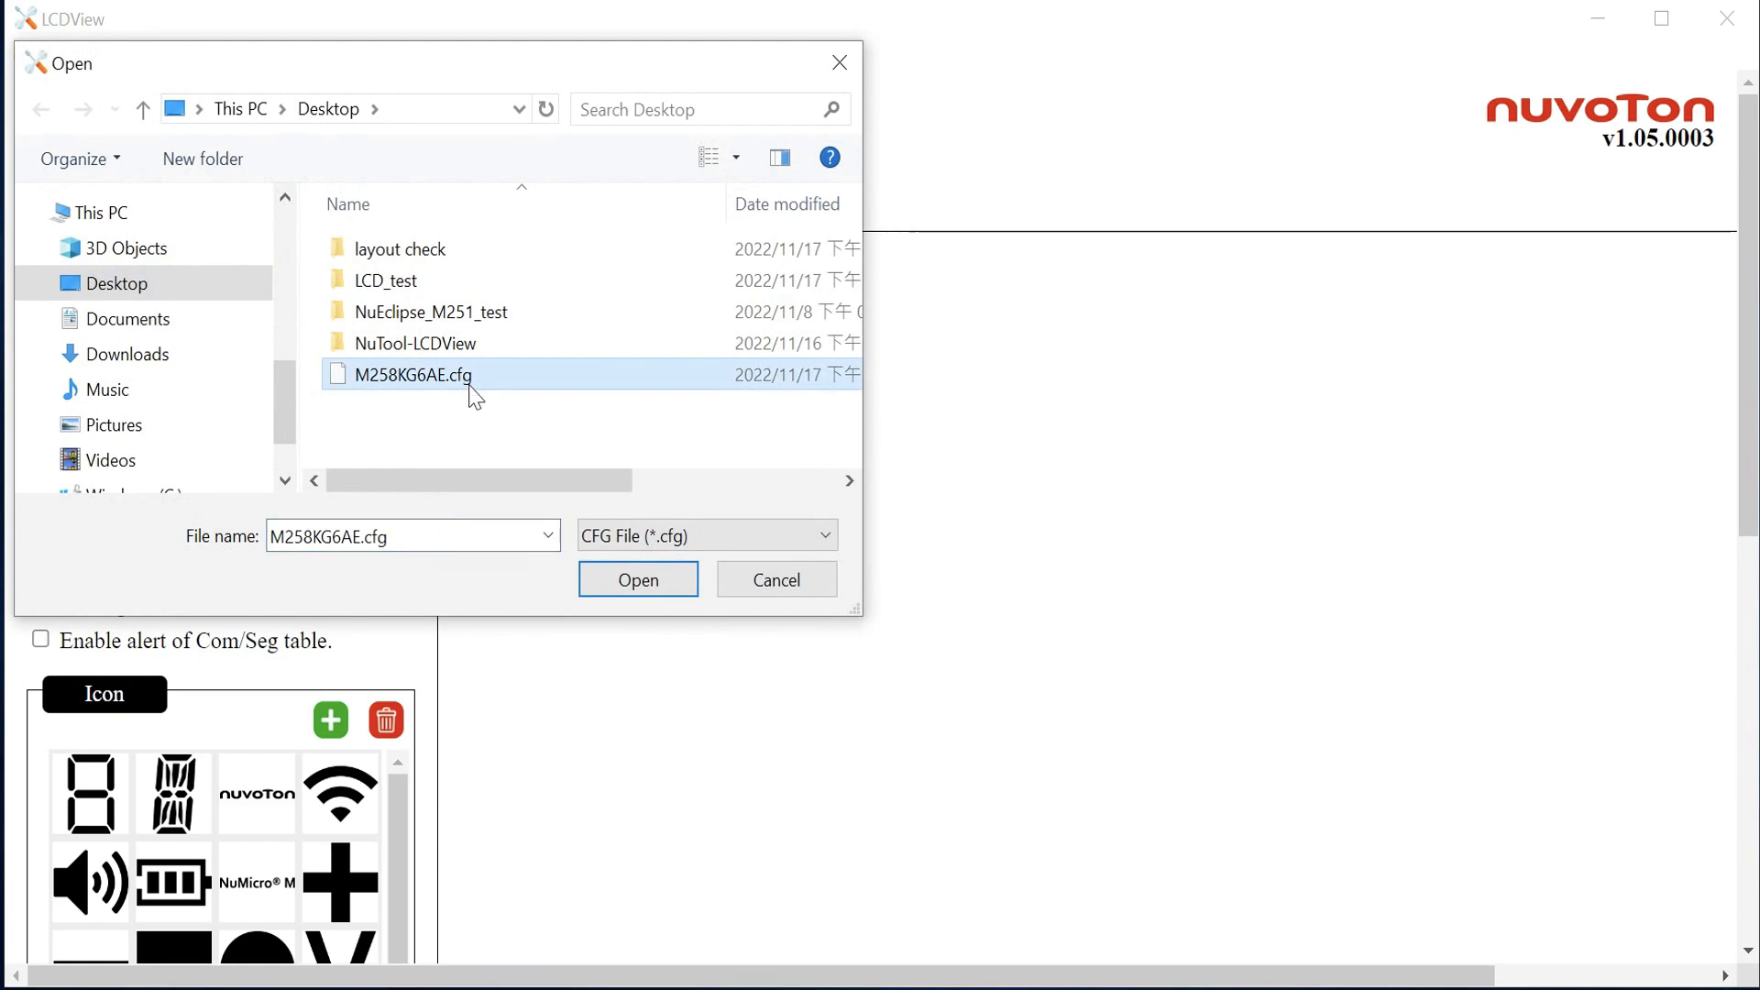
pyautogui.click(667, 591)
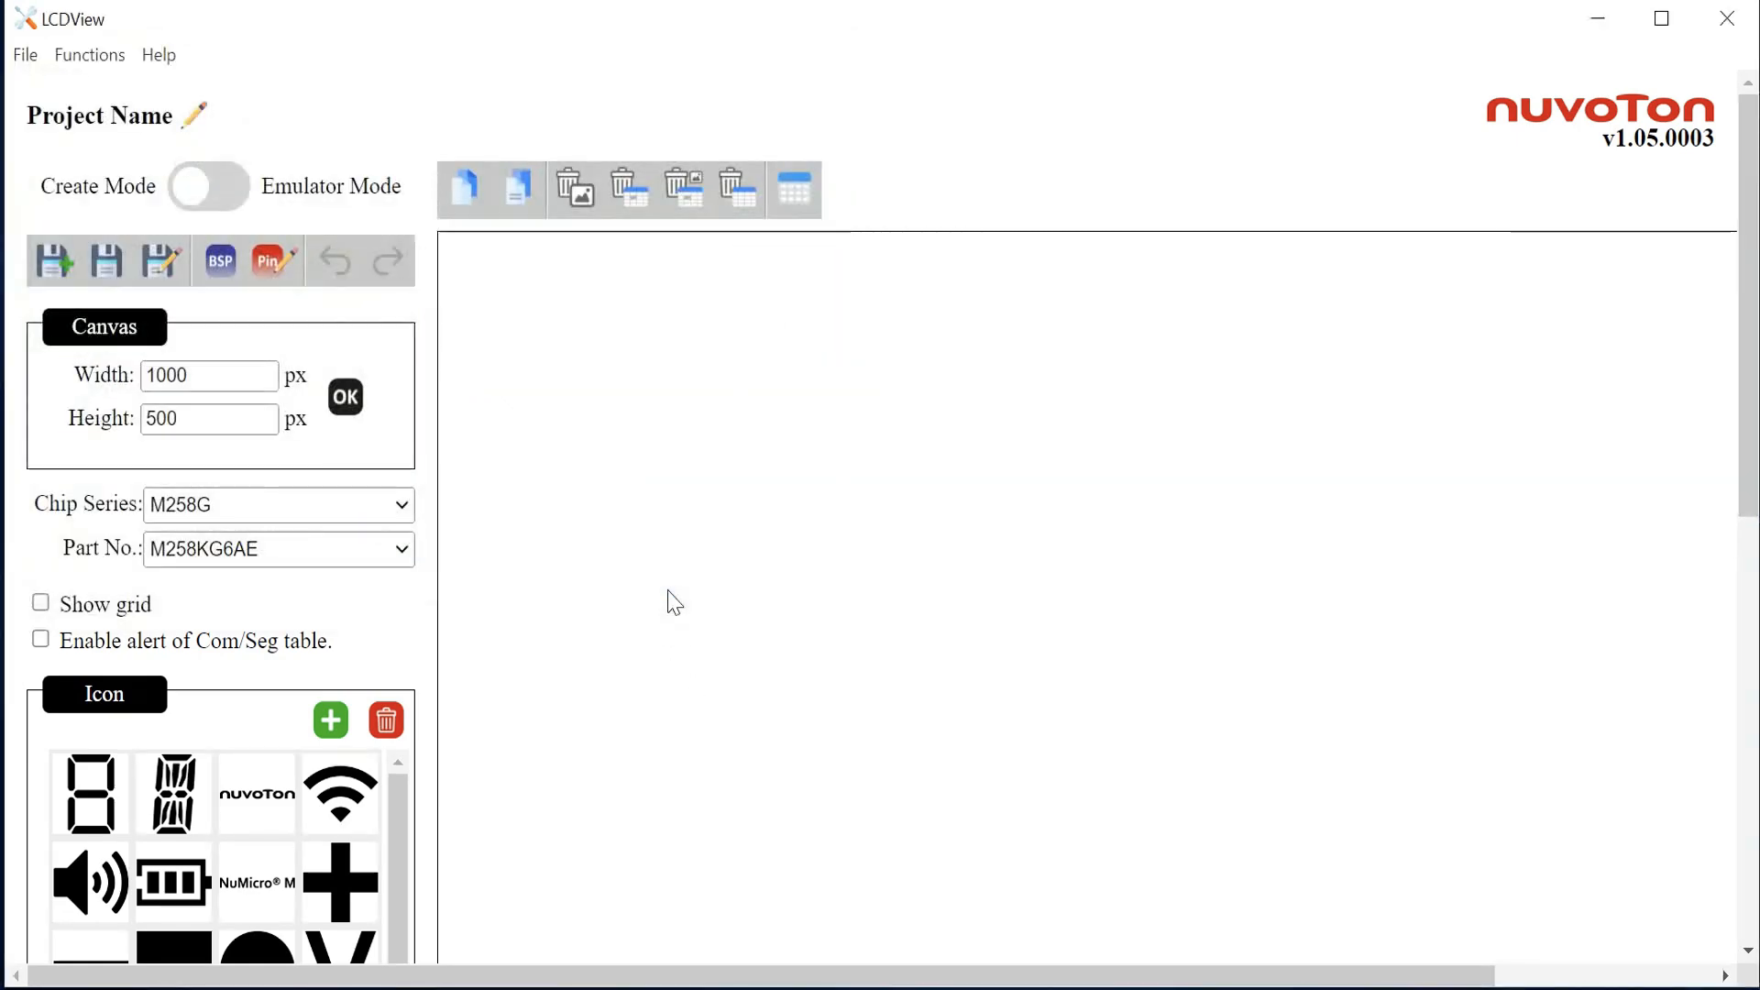
# Step: Scroll down to examine the COM/SEG table's pin assignments
pyautogui.scroll(-5, 669, 597)
pyautogui.scroll(-3, 562, 641)
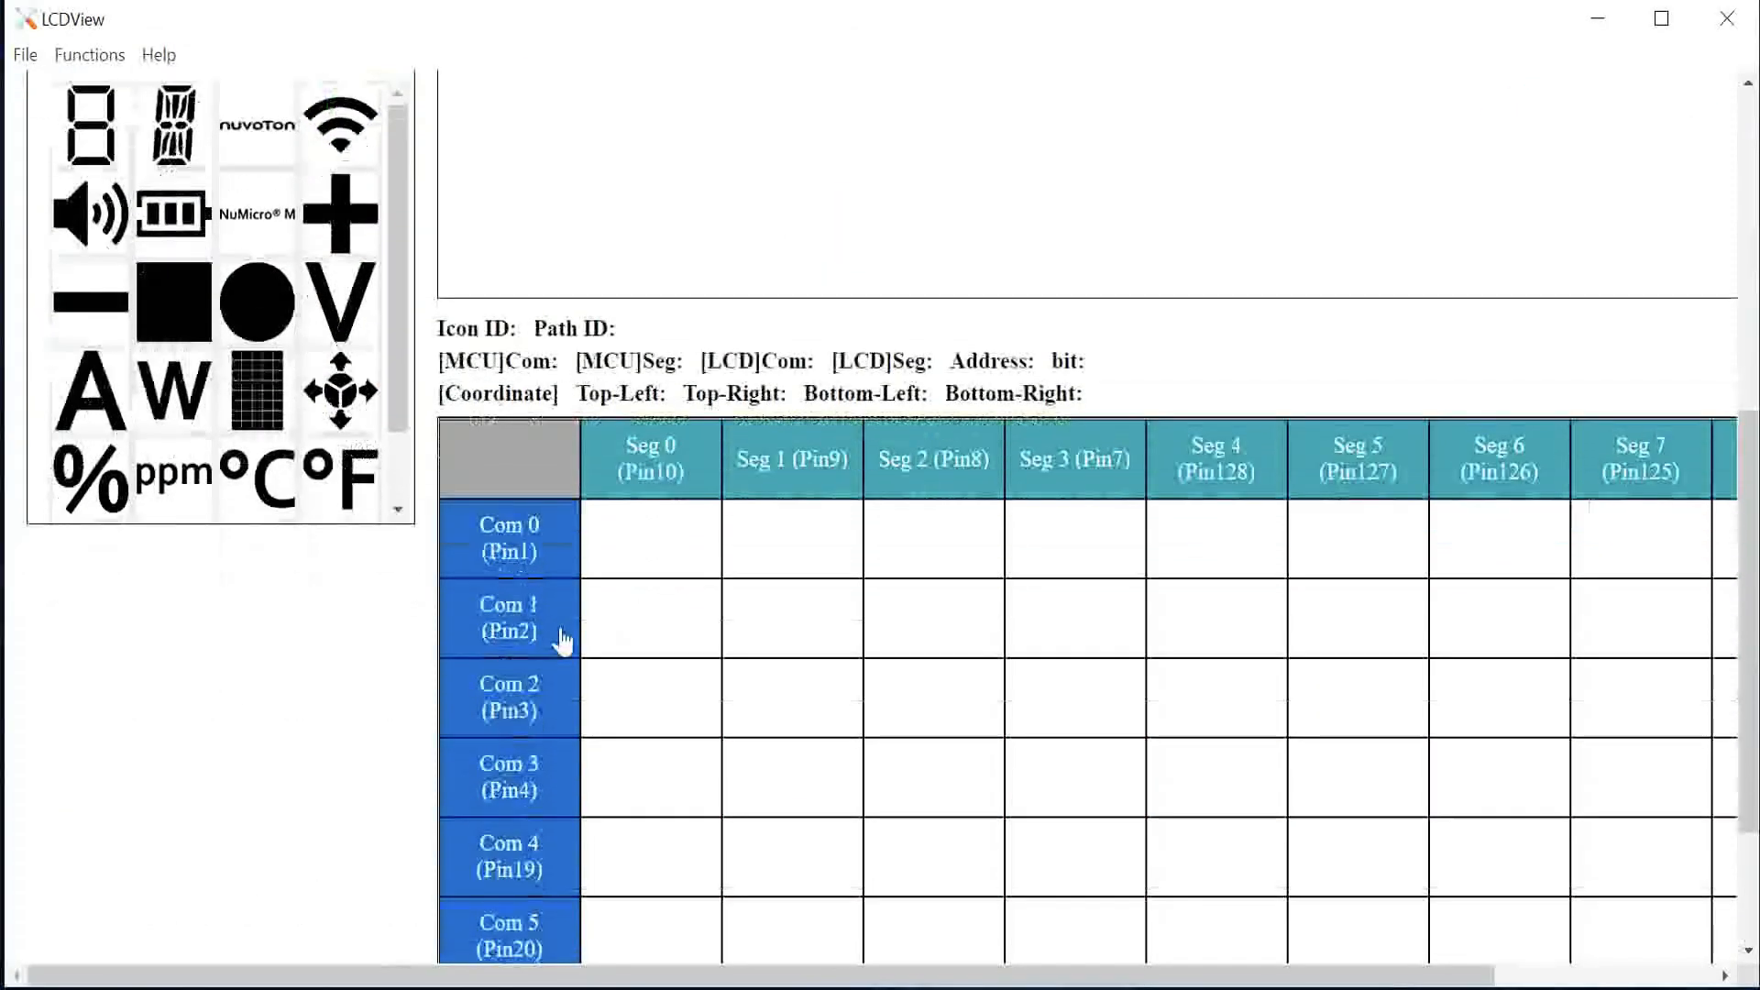
pyautogui.scroll(-3, 546, 472)
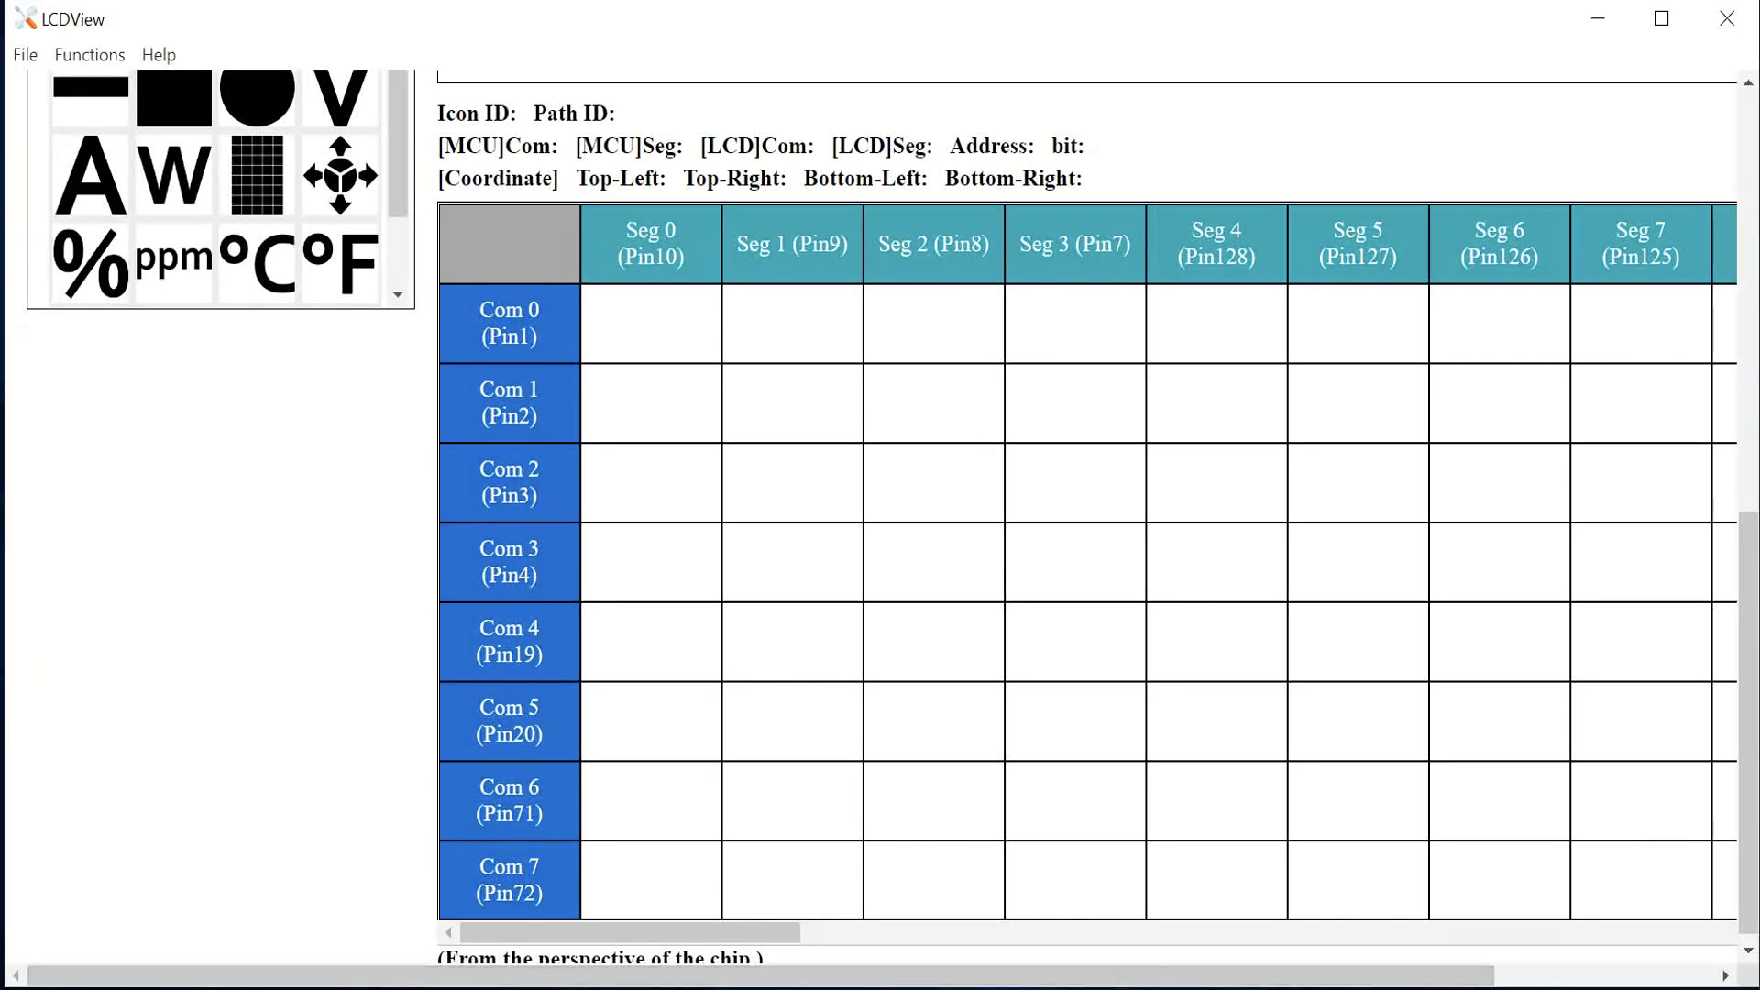
pyautogui.scroll(10, 314, 675)
pyautogui.scroll(-2, 243, 700)
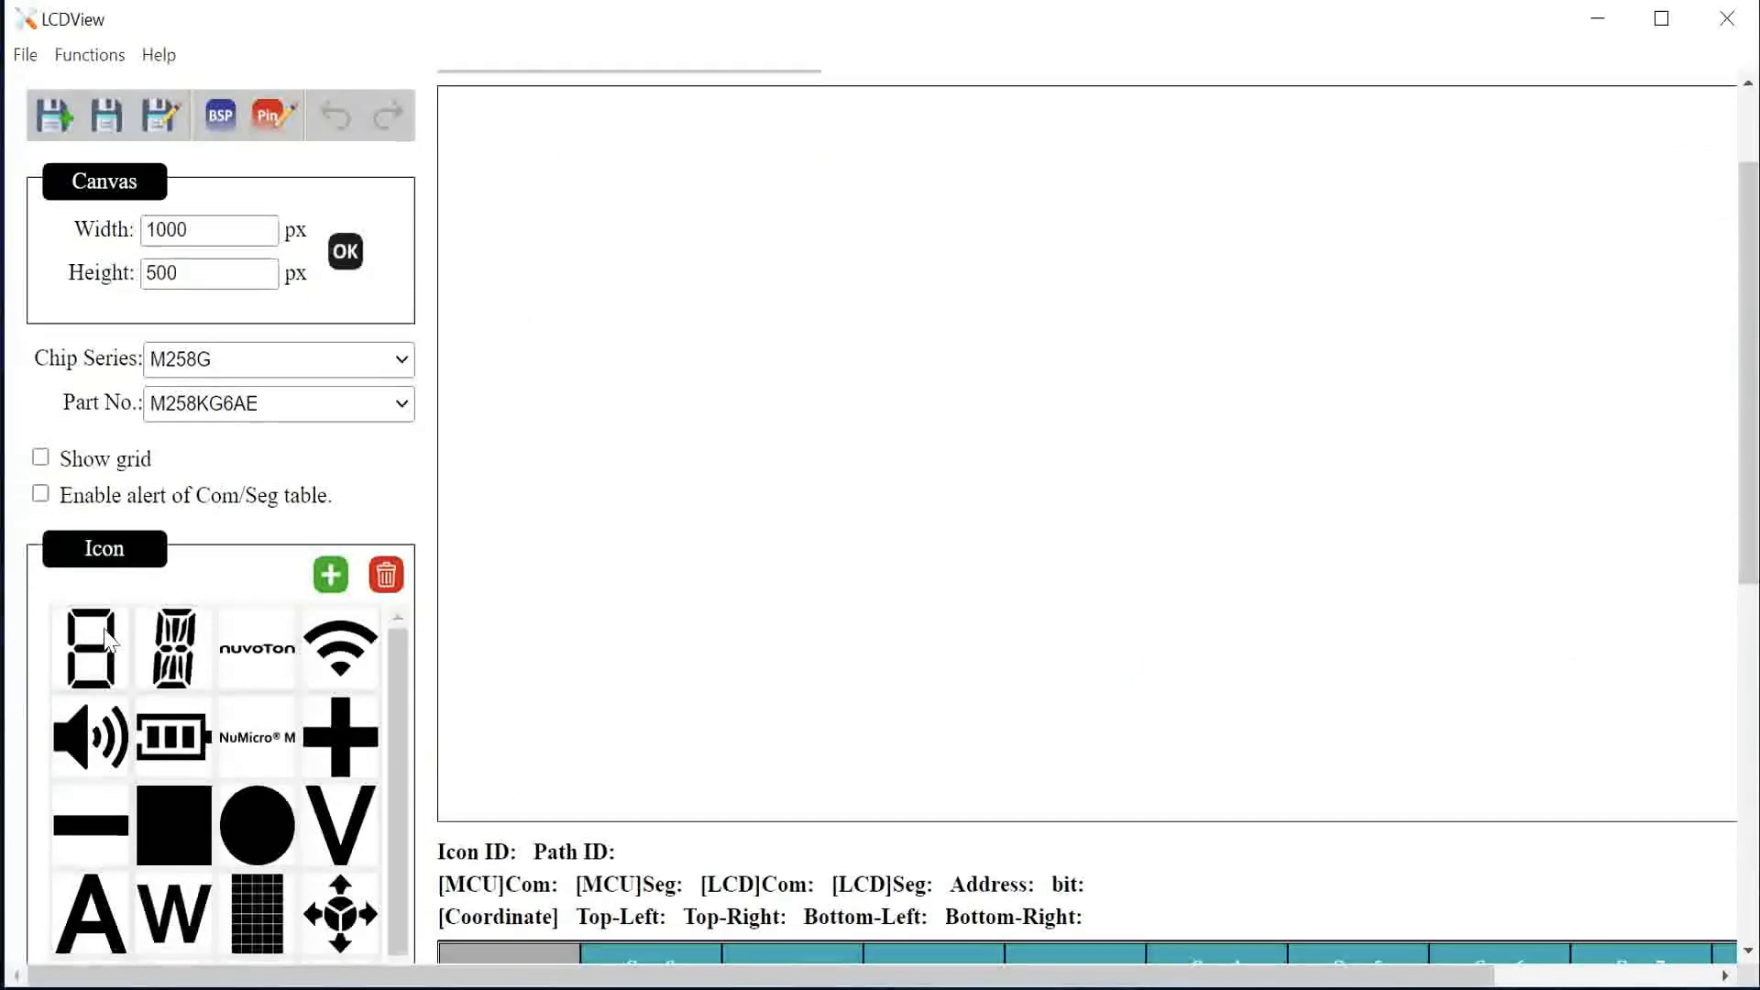
pyautogui.scroll(2, 90, 784)
# Step: Place three 7-segment digit icons onto the canvas
pyautogui.moveTo(90, 784); pyautogui.dragTo(611, 502)
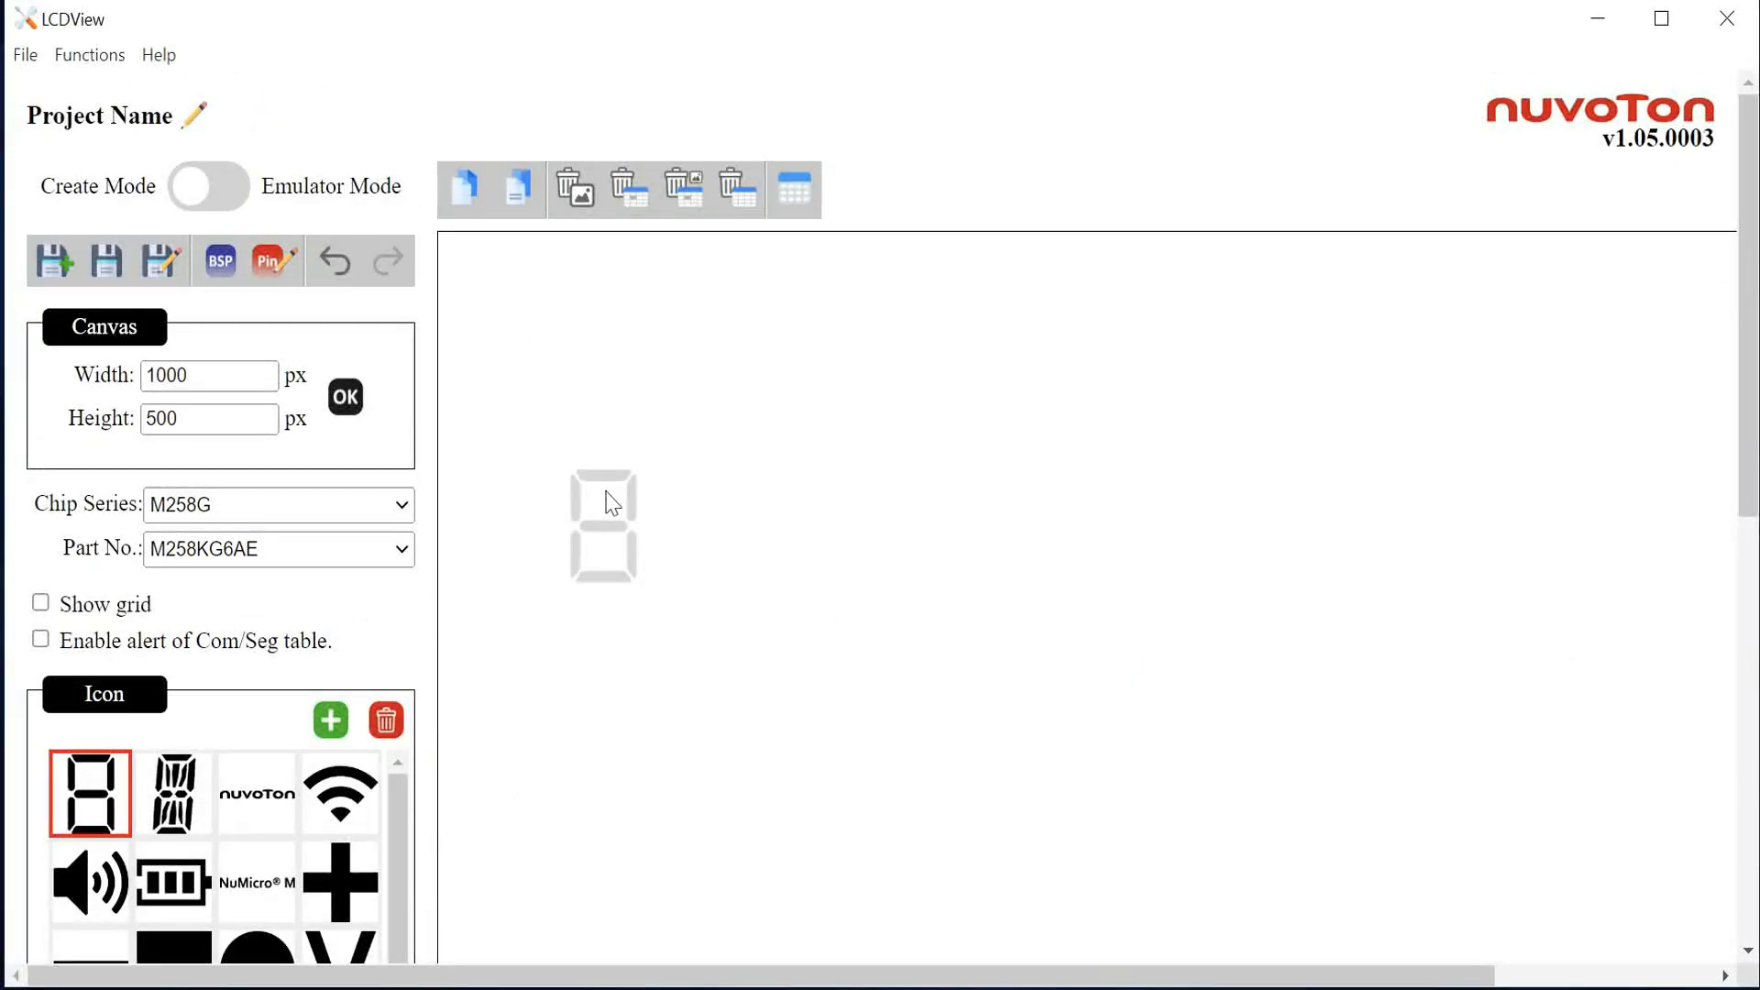
pyautogui.moveTo(76, 812); pyautogui.dragTo(711, 518)
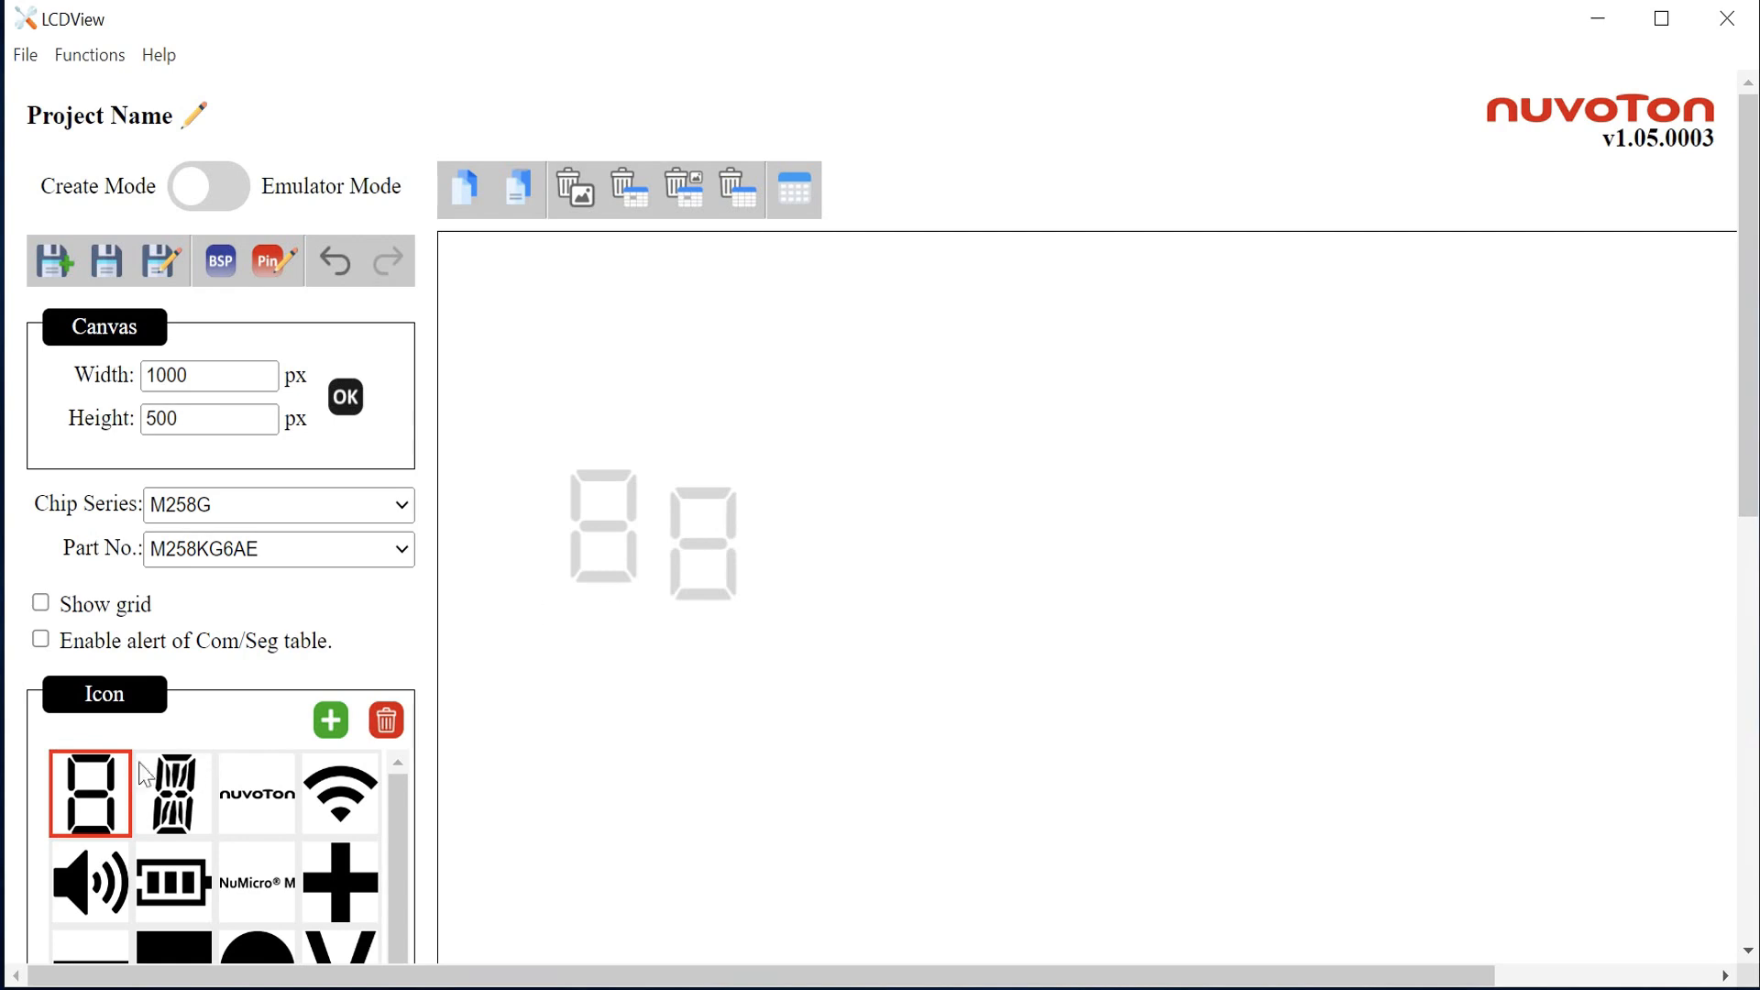
pyautogui.moveTo(103, 779); pyautogui.dragTo(955, 511)
# Step: Turn on the grid and rearrange the three digit icons on the canvas
pyautogui.click(46, 607)
pyautogui.moveTo(1029, 593)
pyautogui.mouseDown()
pyautogui.moveTo(1074, 678)
pyautogui.moveTo(1009, 588)
pyautogui.mouseUp()
pyautogui.moveTo(969, 503); pyautogui.dragTo(950, 486)
pyautogui.moveTo(717, 526); pyautogui.dragTo(853, 486)
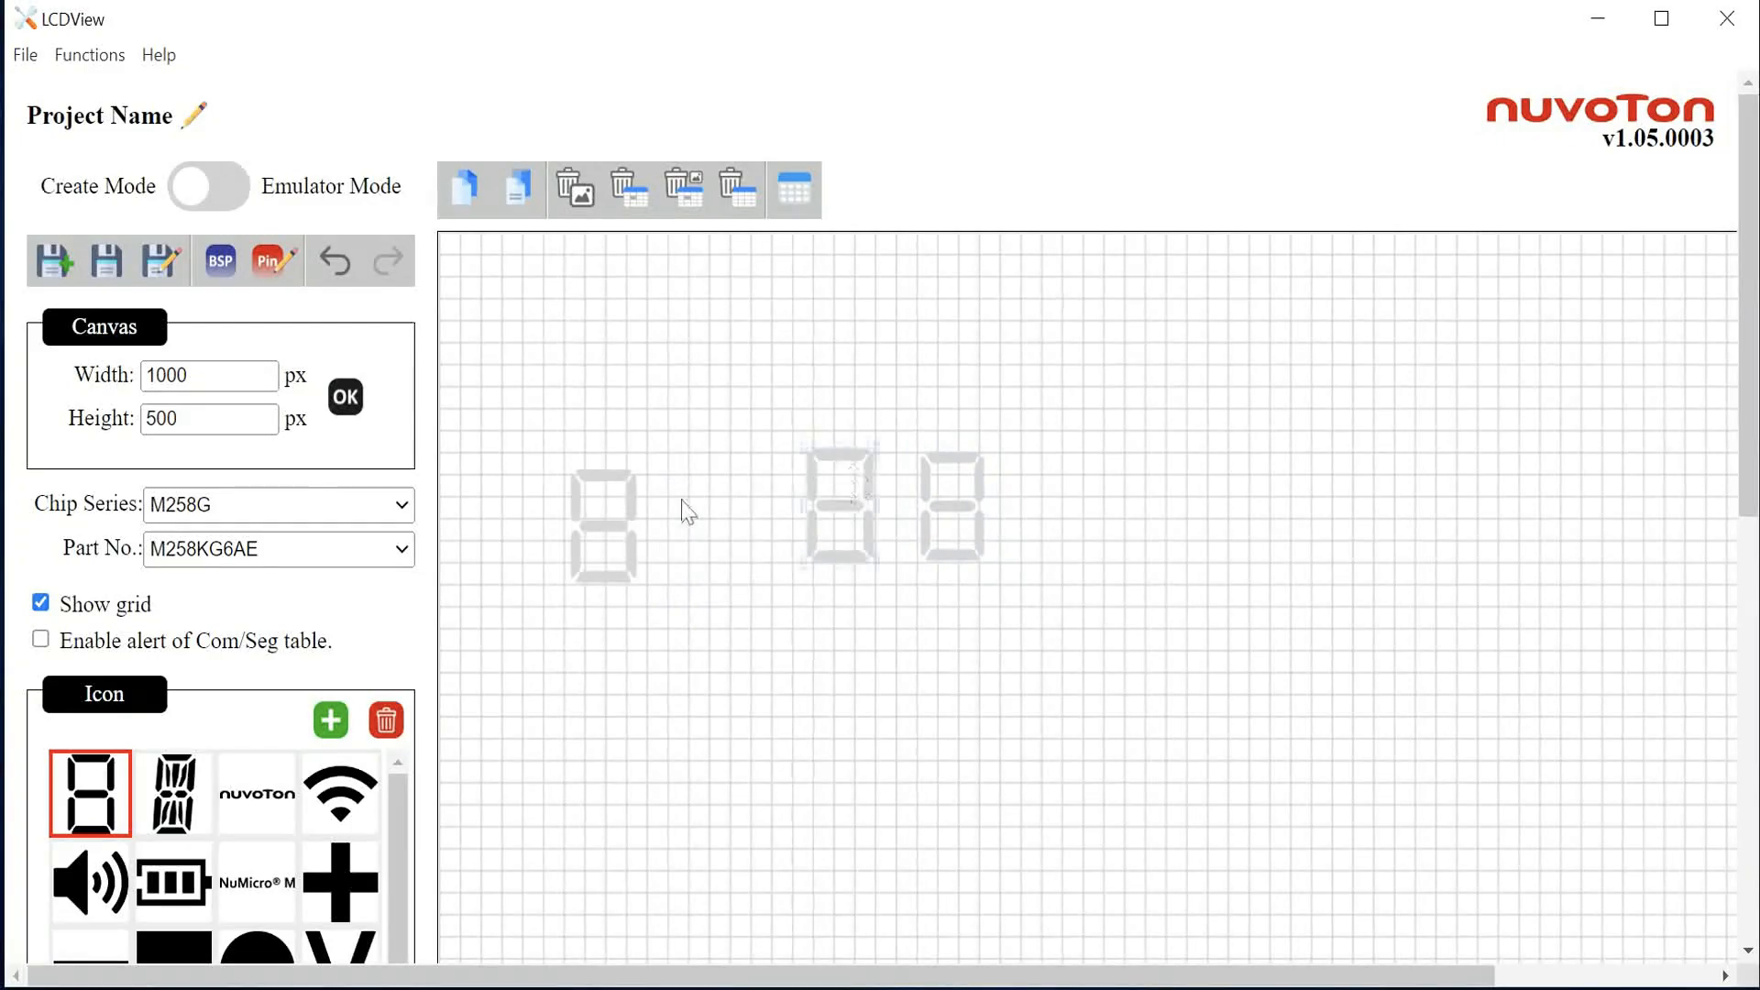
pyautogui.moveTo(612, 501); pyautogui.dragTo(754, 480)
pyautogui.click(106, 608)
pyautogui.click(105, 608)
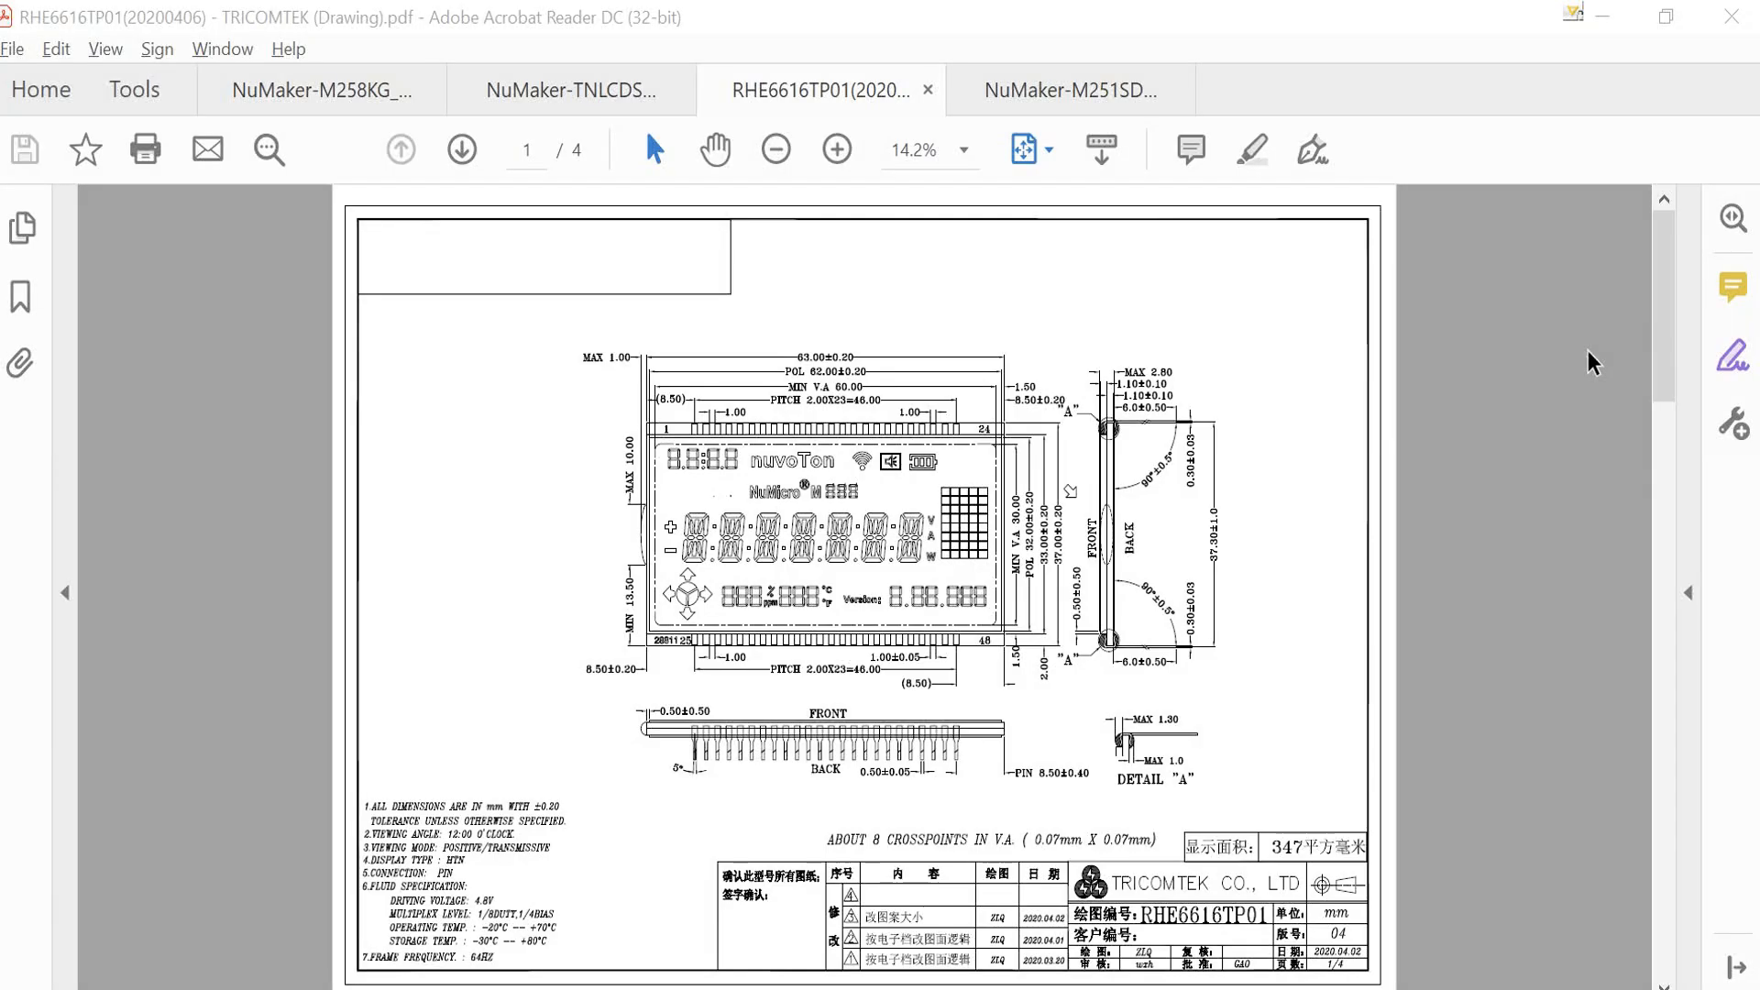
# Step: Review the LCD panel's COM/SEG pin table in the drawing PDF
pyautogui.scroll(-3, 1114, 610)
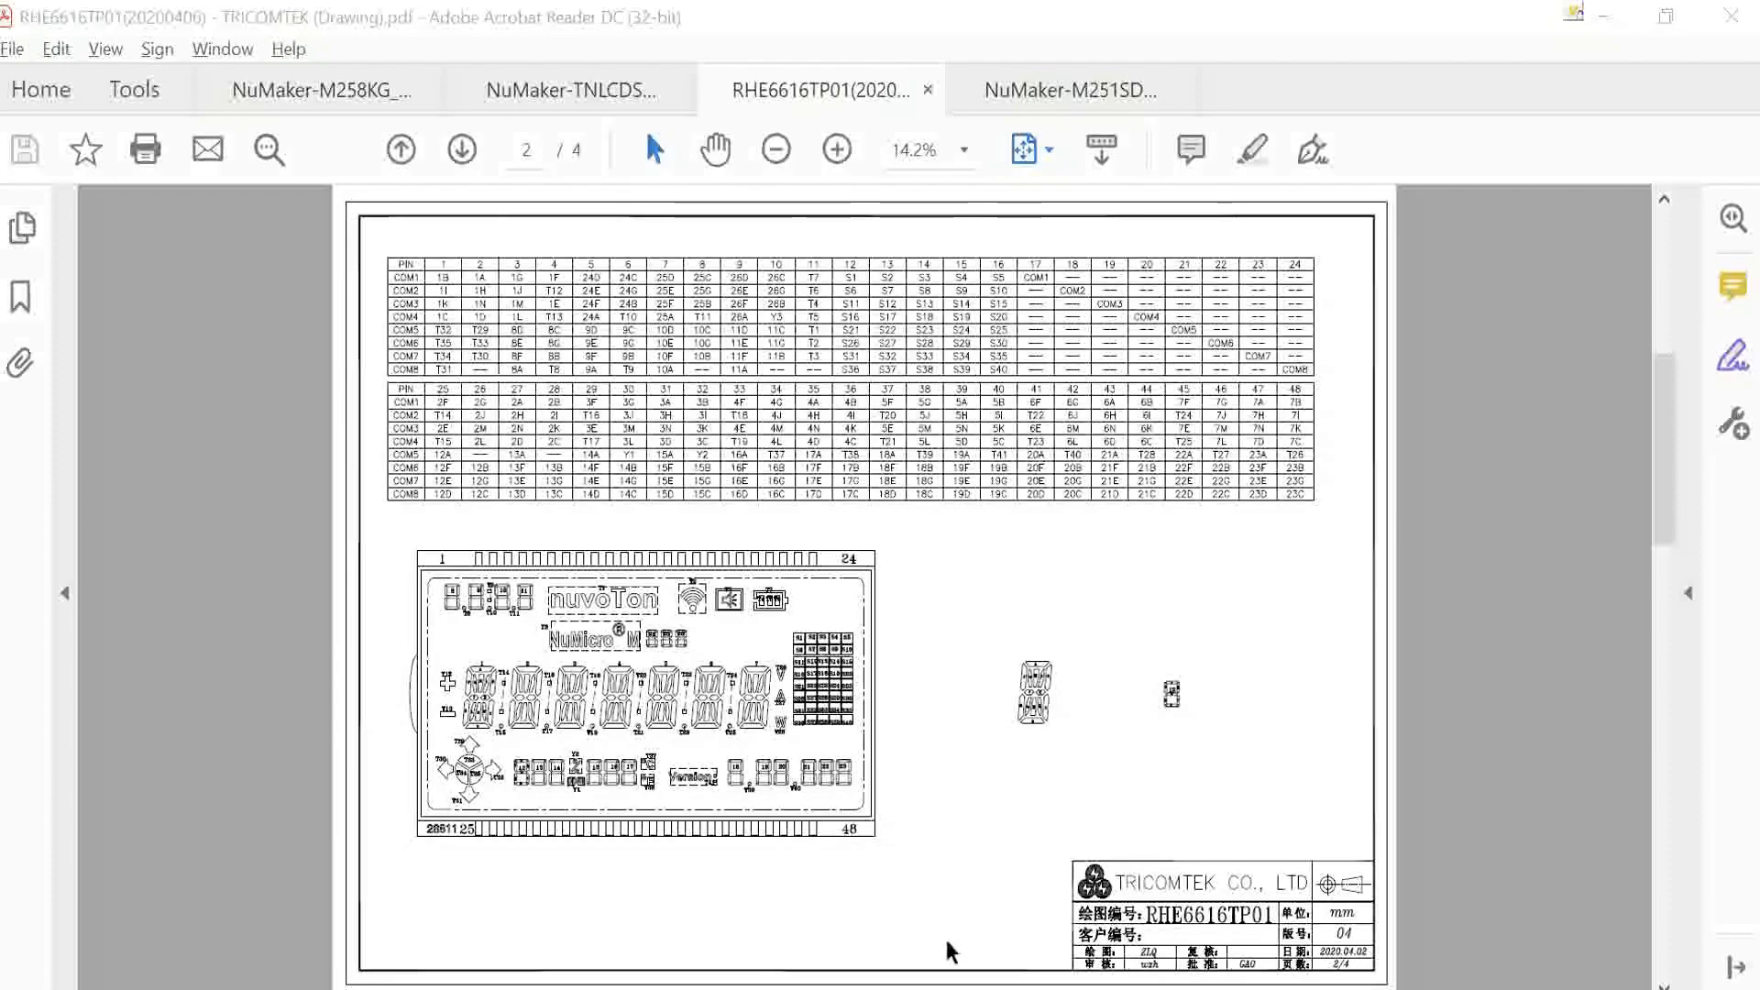
pyautogui.moveTo(926, 987)
pyautogui.click(825, 890)
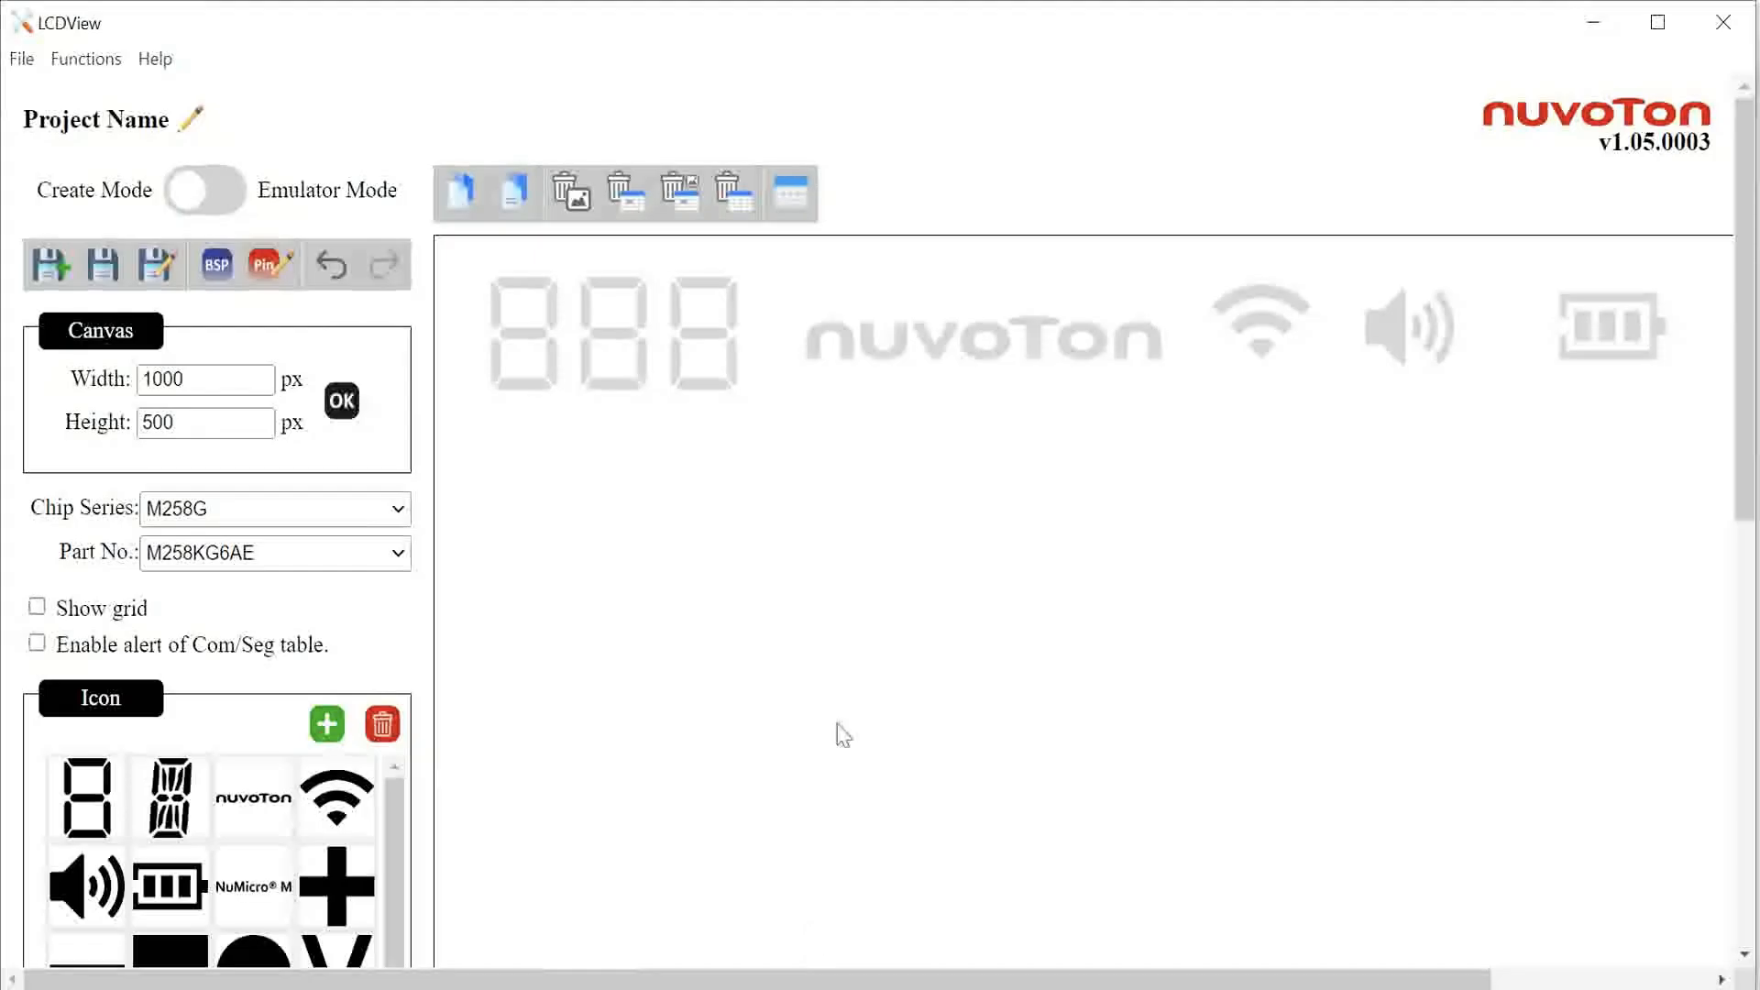
# Step: Select the nuvoton logo icon and assign it to a cell in the COM/SEG table
pyautogui.click(888, 343)
pyautogui.scroll(-9, 1112, 696)
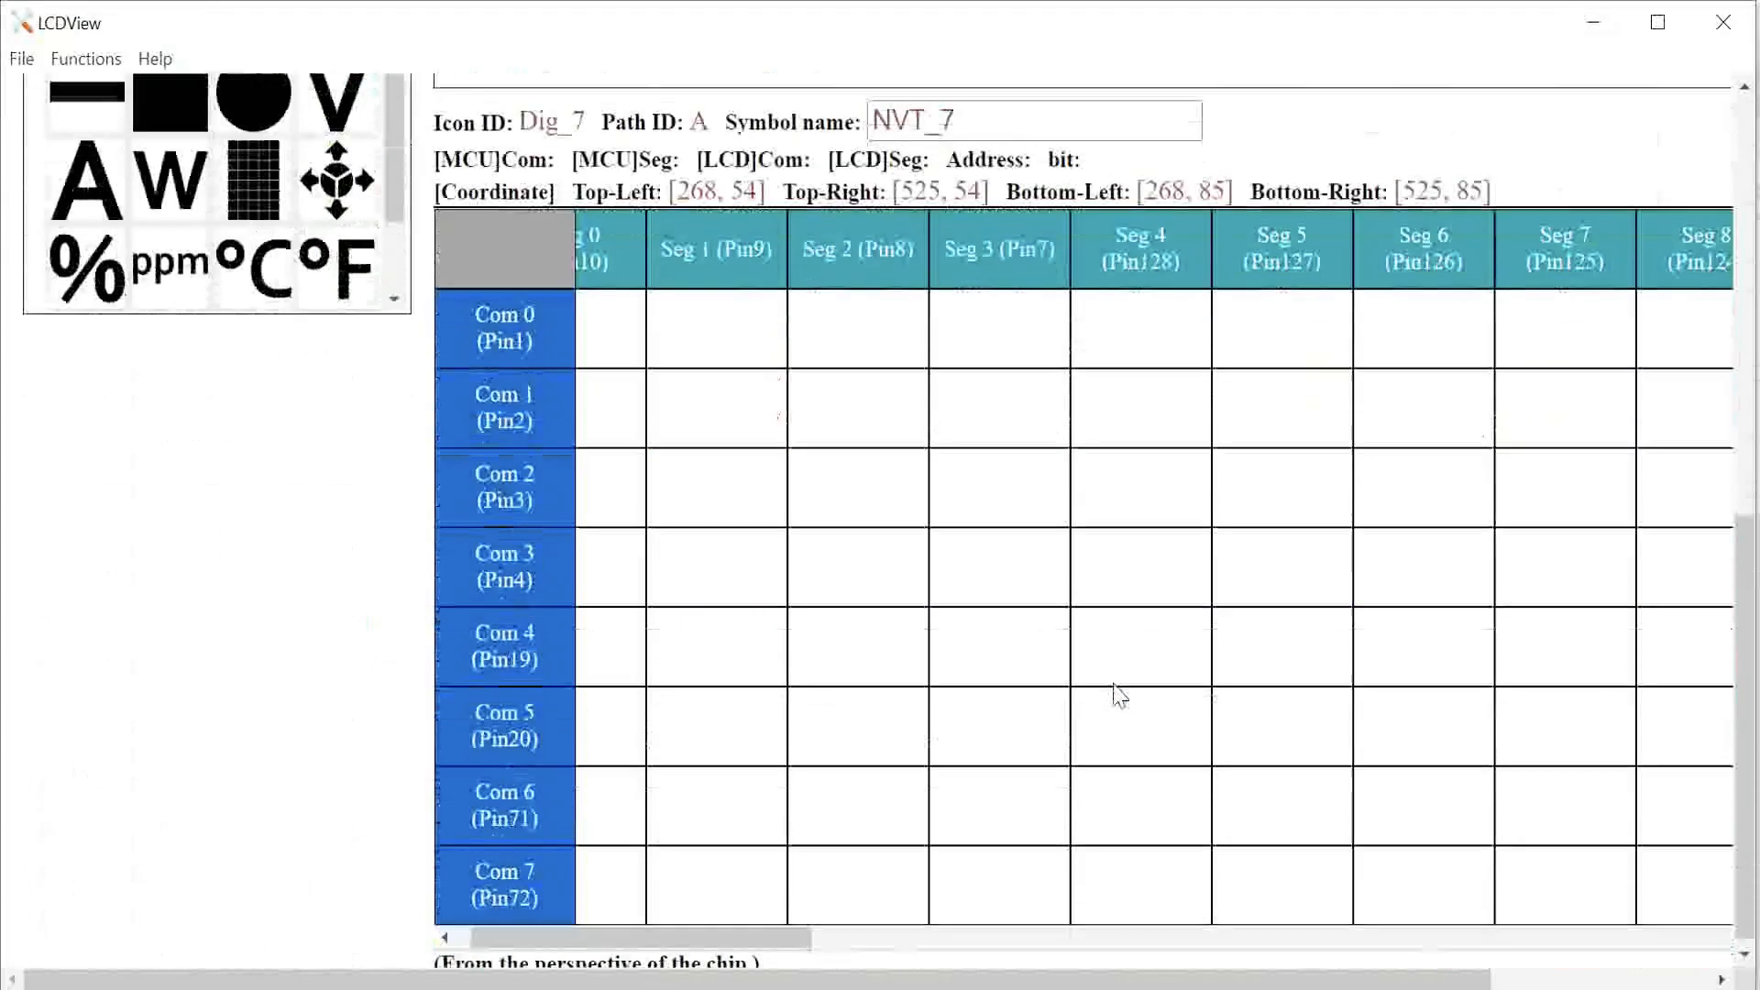
pyautogui.moveTo(797, 936); pyautogui.dragTo(1050, 885)
pyautogui.click(840, 678)
# Step: Select the first digit's top segment and map it to Com 7, Seg 2
pyautogui.scroll(8, 452, 711)
pyautogui.click(530, 300)
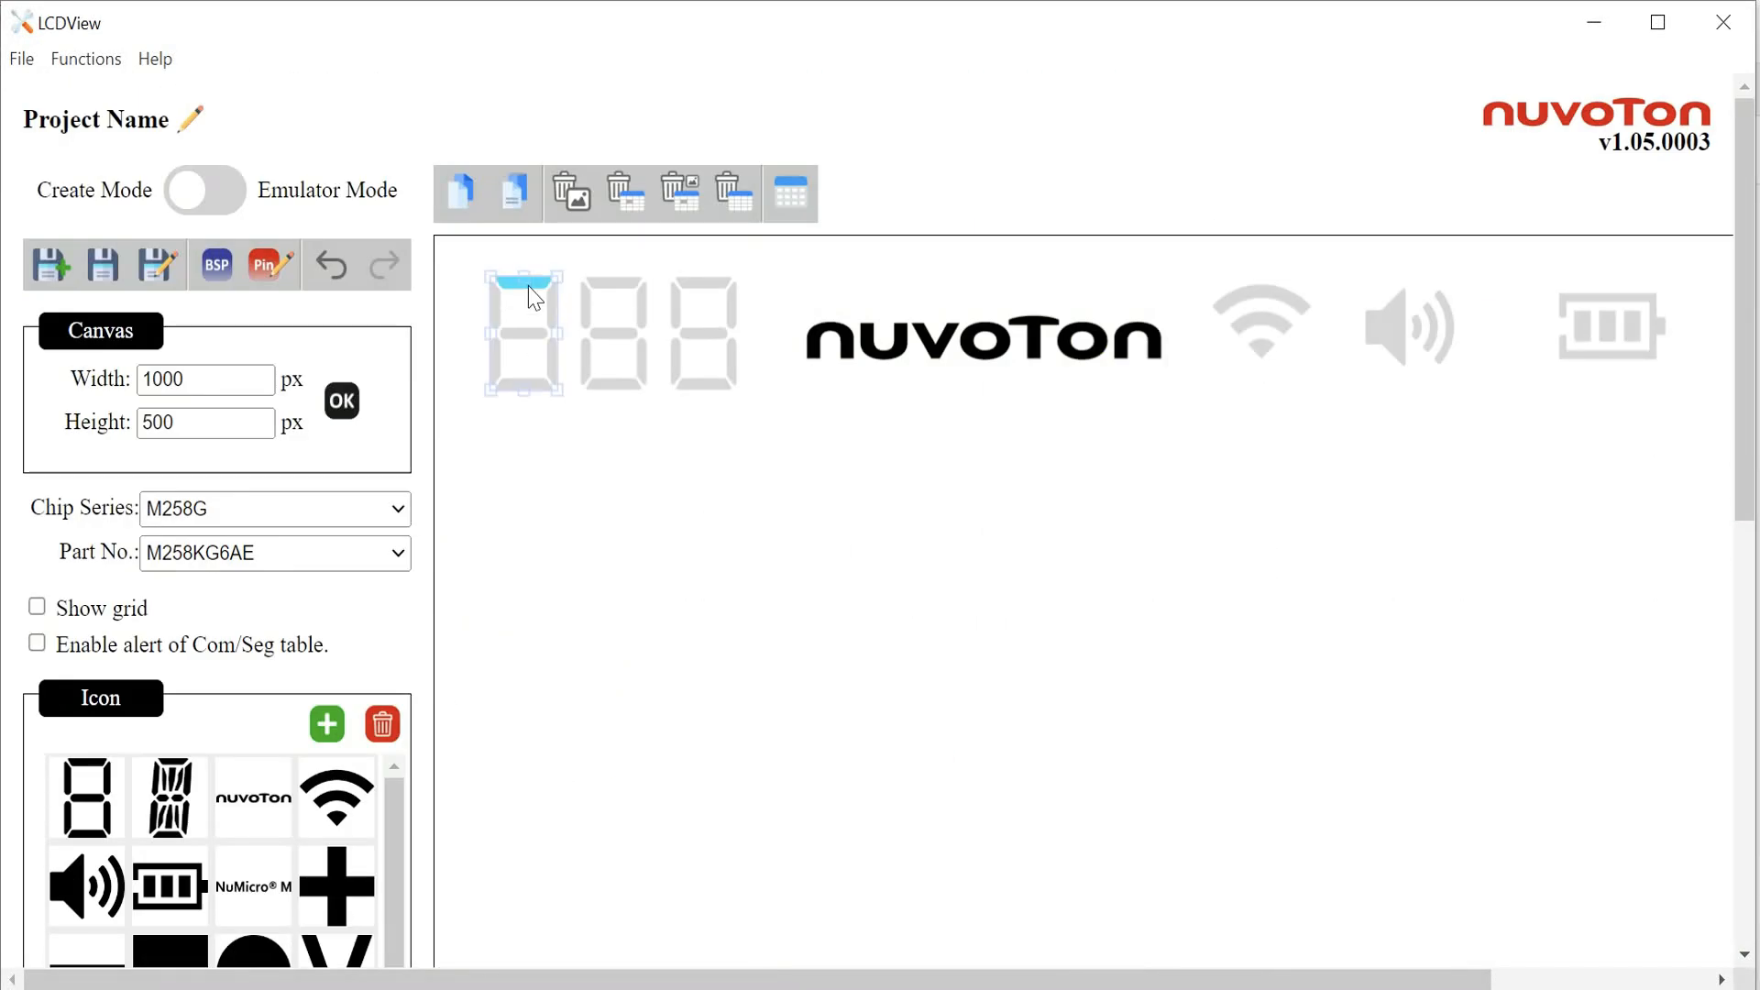
pyautogui.scroll(-5, 605, 458)
pyautogui.scroll(-4, 605, 458)
pyautogui.moveTo(850, 936); pyautogui.dragTo(646, 944)
pyautogui.click(647, 887)
# Step: Map the first digit's remaining segments B to G to cells in columns Seg 2 and Seg 3
pyautogui.click(808, 806)
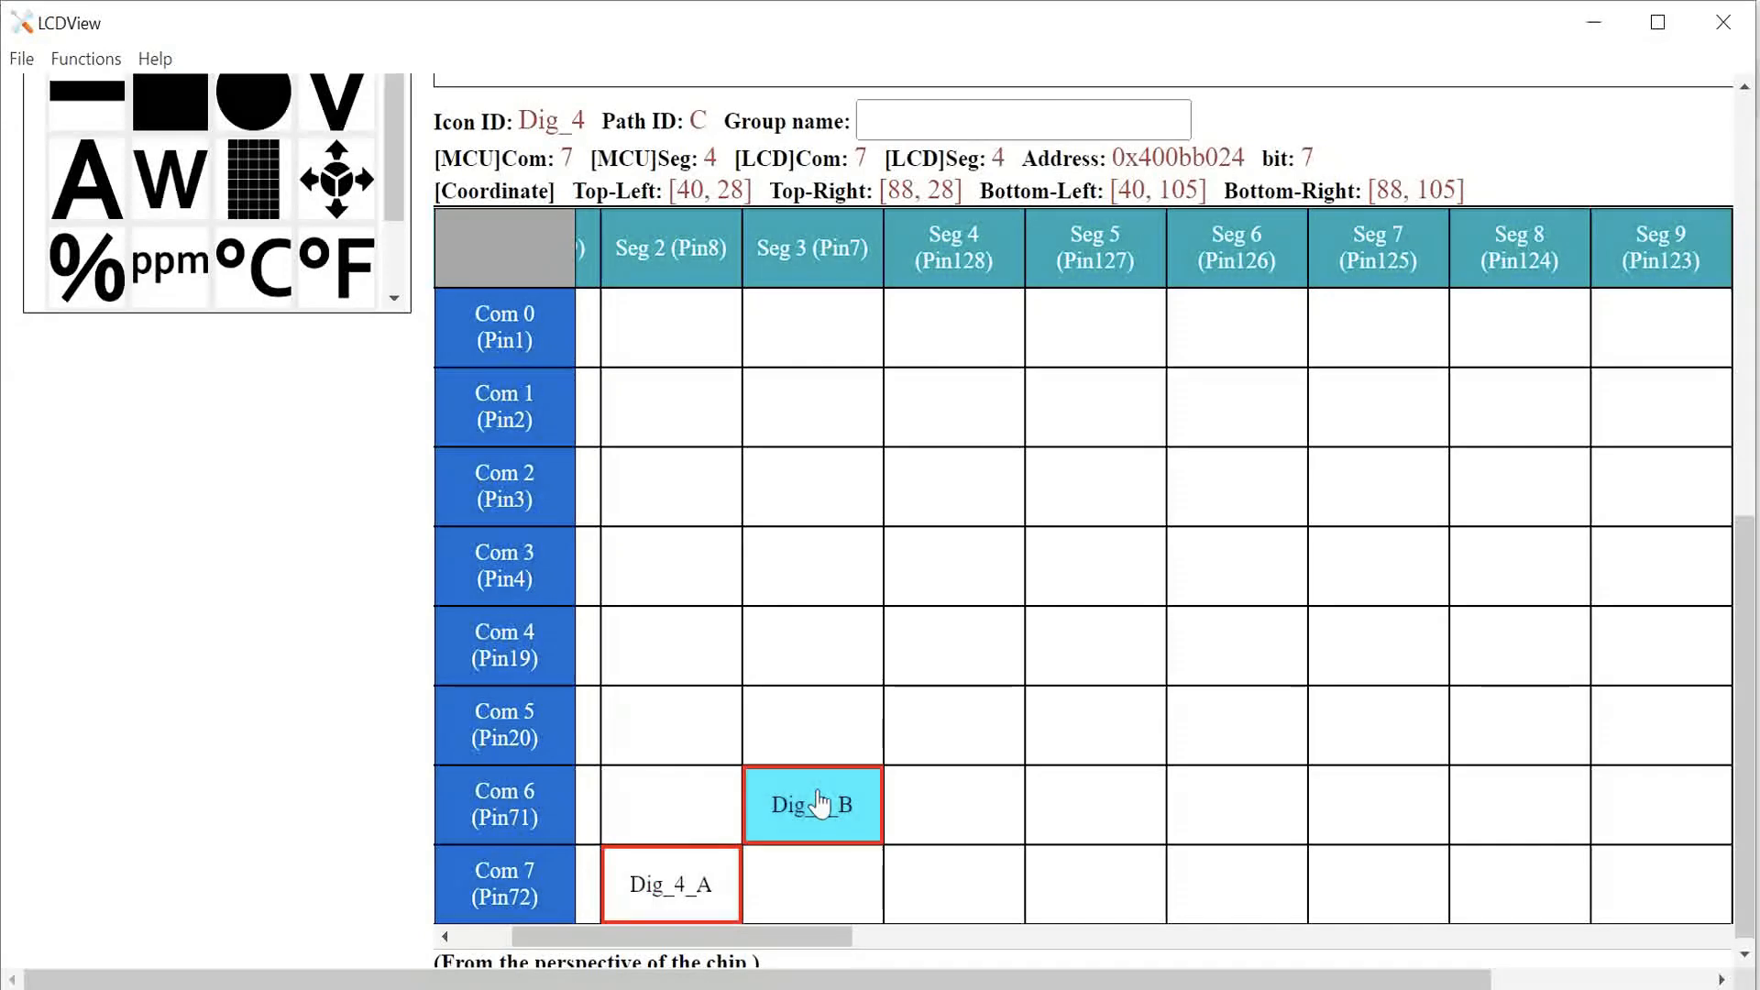
pyautogui.click(825, 656)
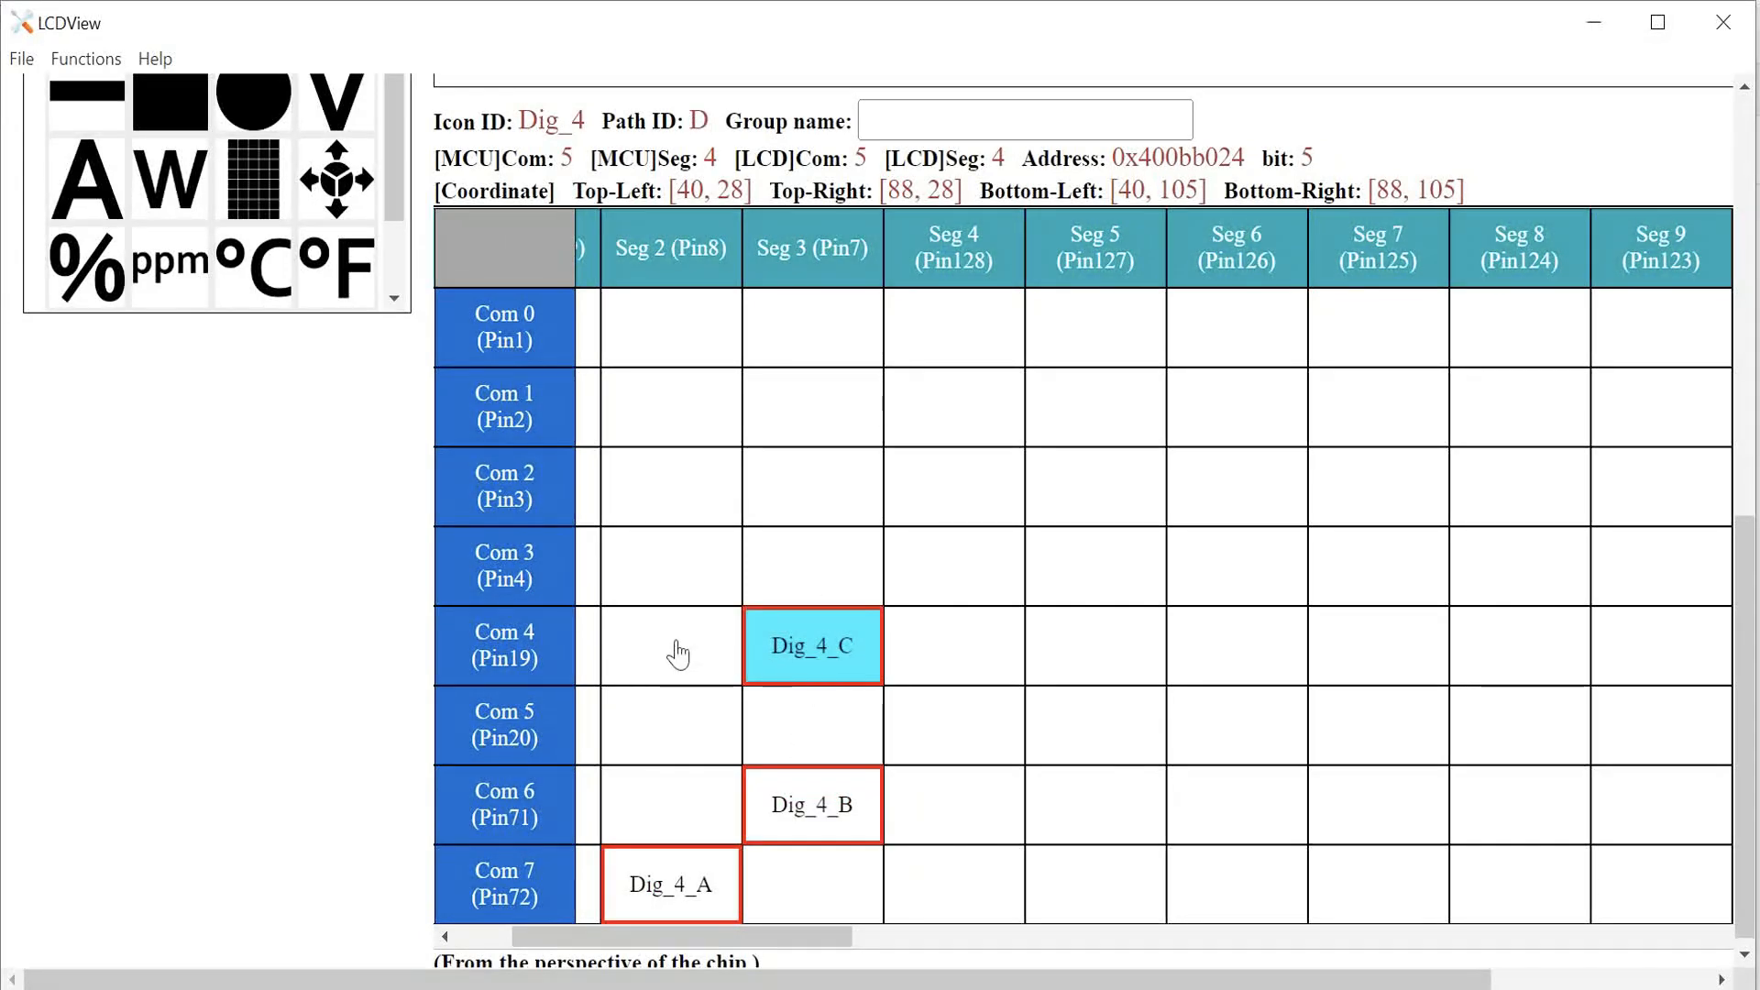
pyautogui.click(675, 648)
pyautogui.click(679, 728)
pyautogui.click(681, 814)
pyautogui.click(806, 722)
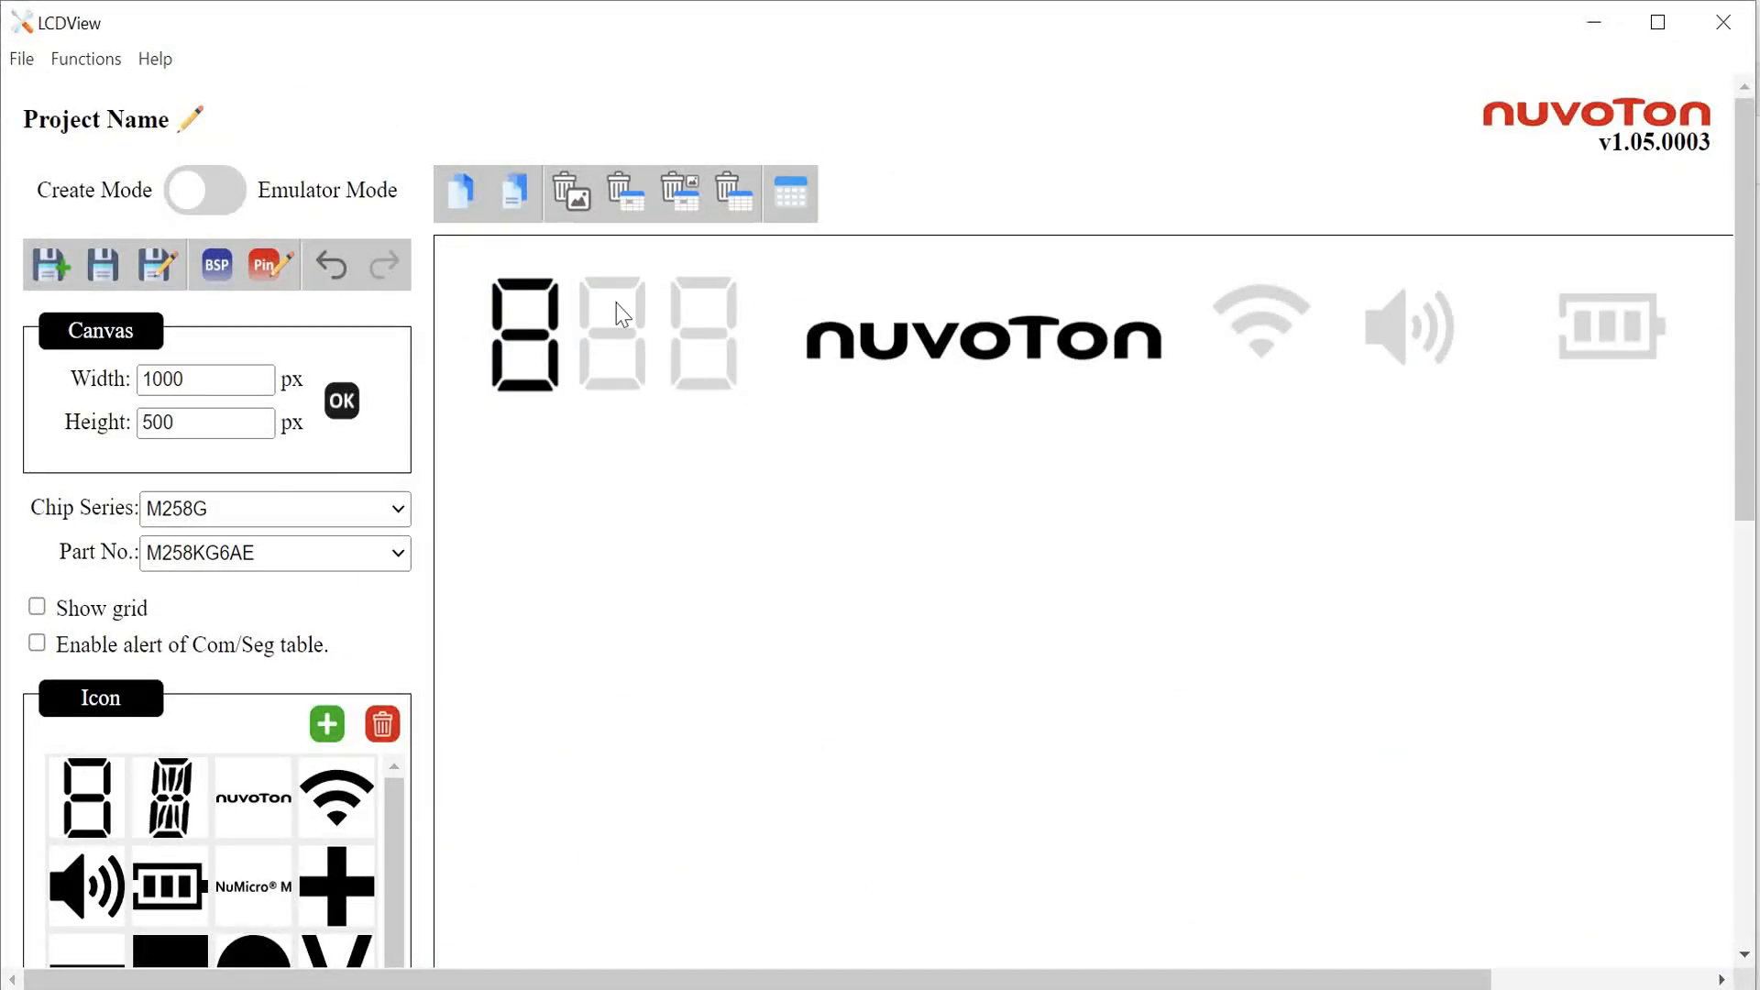
# Step: Select the second digit and map its segments A to G to cells in columns Seg 4 and Seg 5
pyautogui.click(616, 302)
pyautogui.click(624, 304)
pyautogui.scroll(-8, 838, 527)
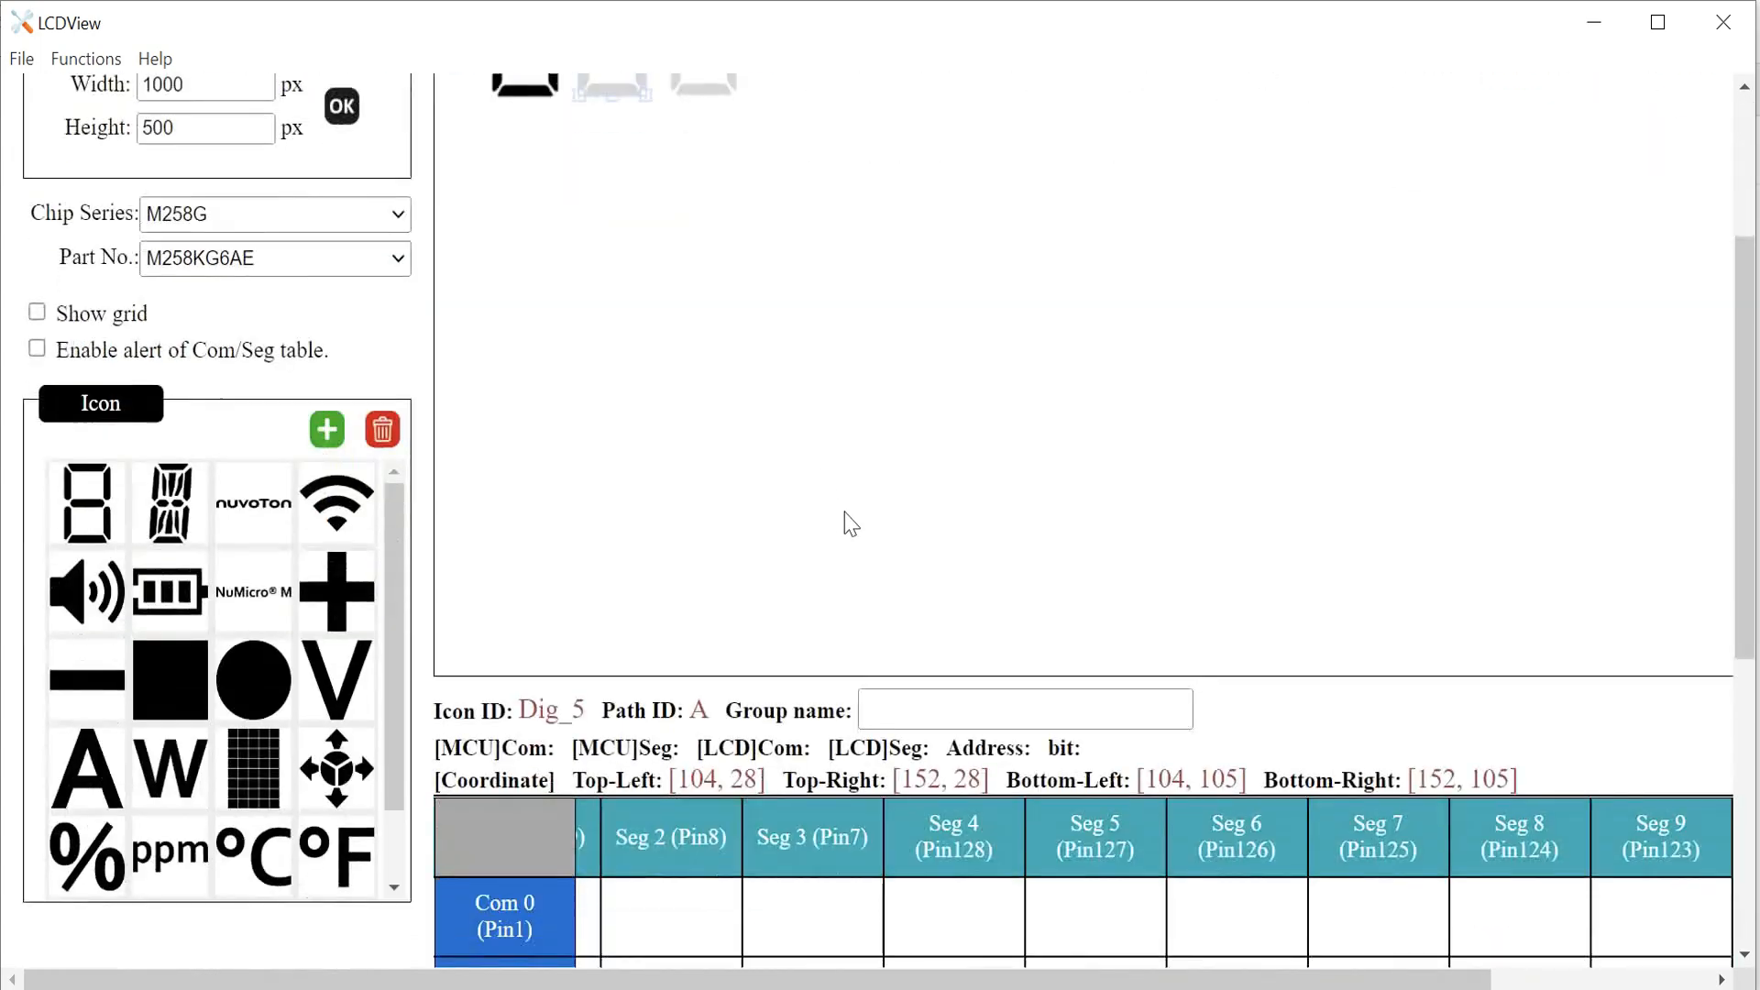
pyautogui.scroll(-2, 838, 538)
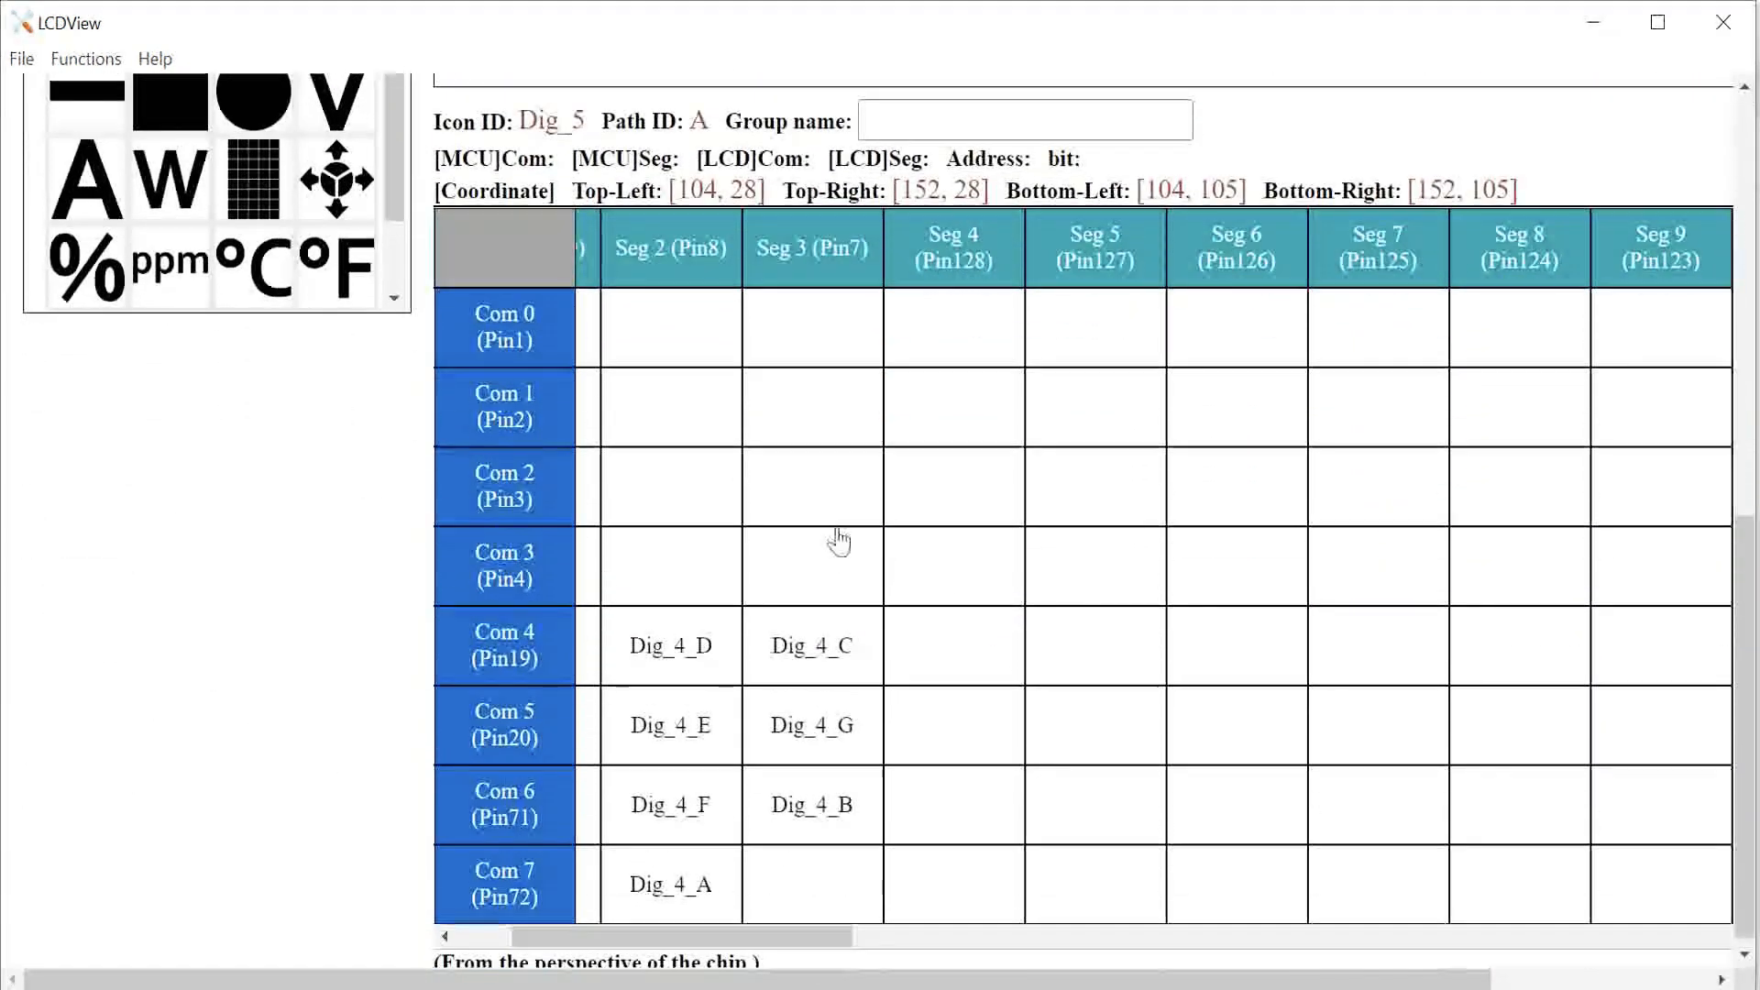
pyautogui.click(934, 876)
pyautogui.click(1059, 814)
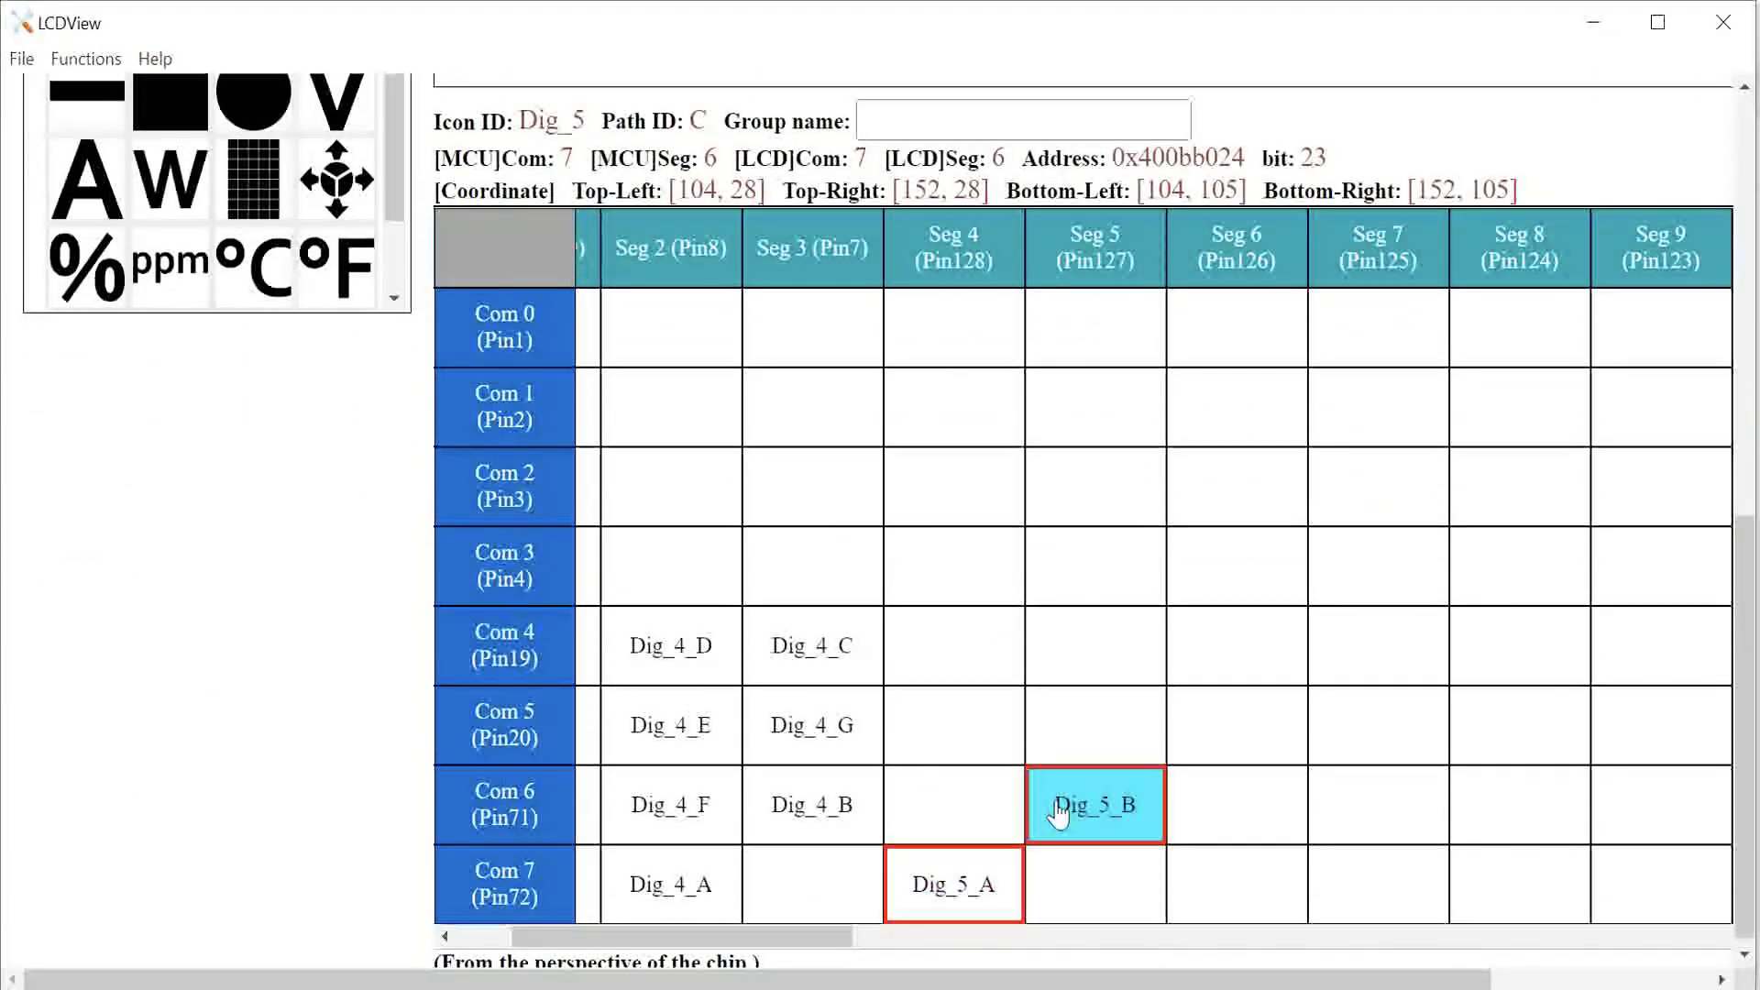
pyautogui.click(1082, 665)
pyautogui.click(984, 670)
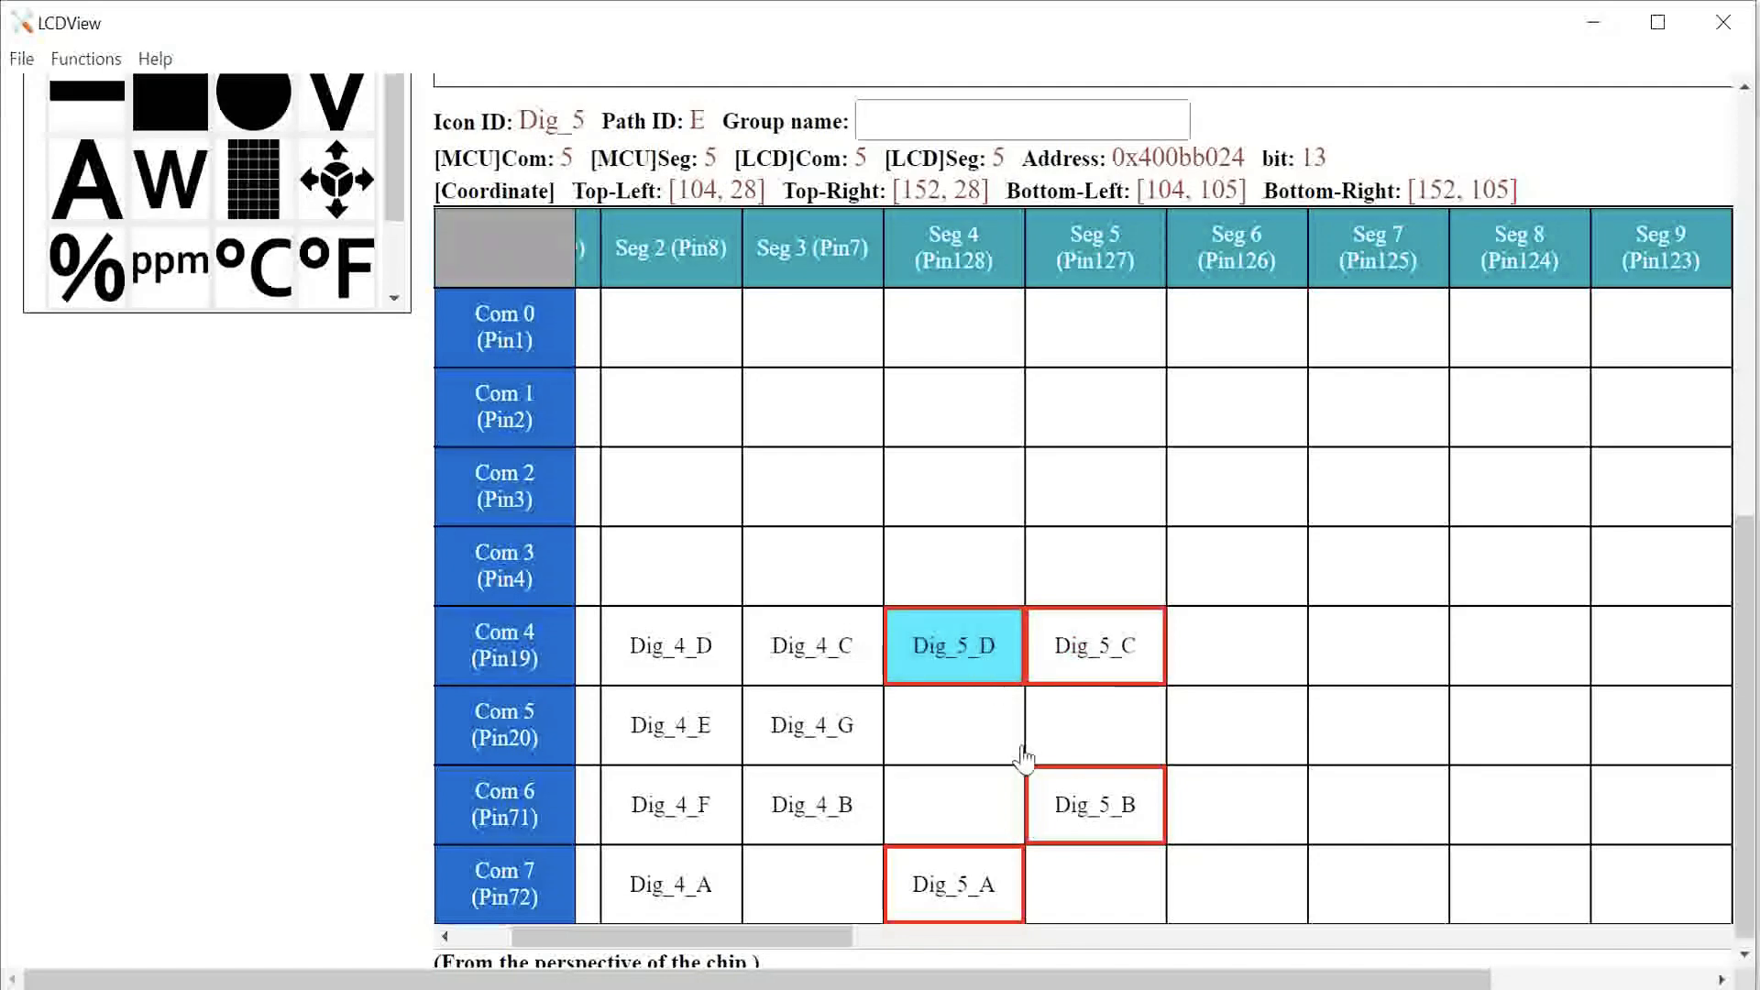
pyautogui.click(1009, 734)
pyautogui.click(1006, 806)
pyautogui.click(1081, 741)
# Step: Select the first digit and set its group name to TIME
pyautogui.scroll(8, 681, 545)
pyautogui.click(683, 545)
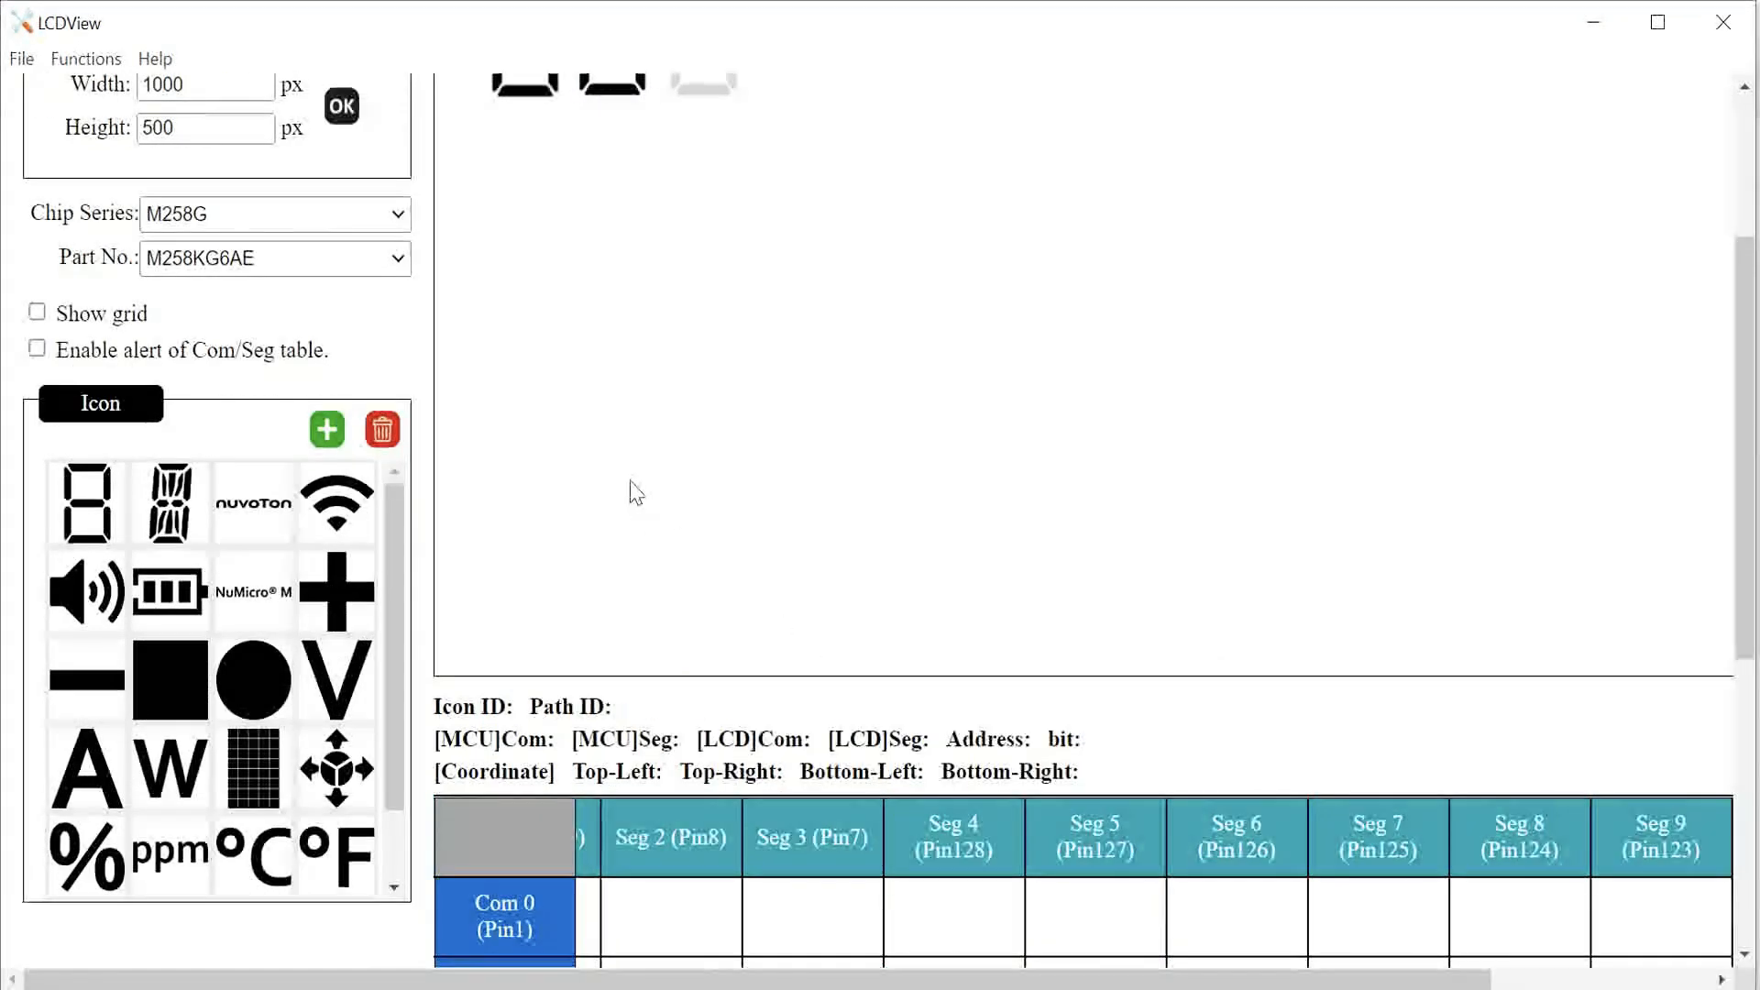
pyautogui.scroll(4, 642, 458)
pyautogui.click(697, 322)
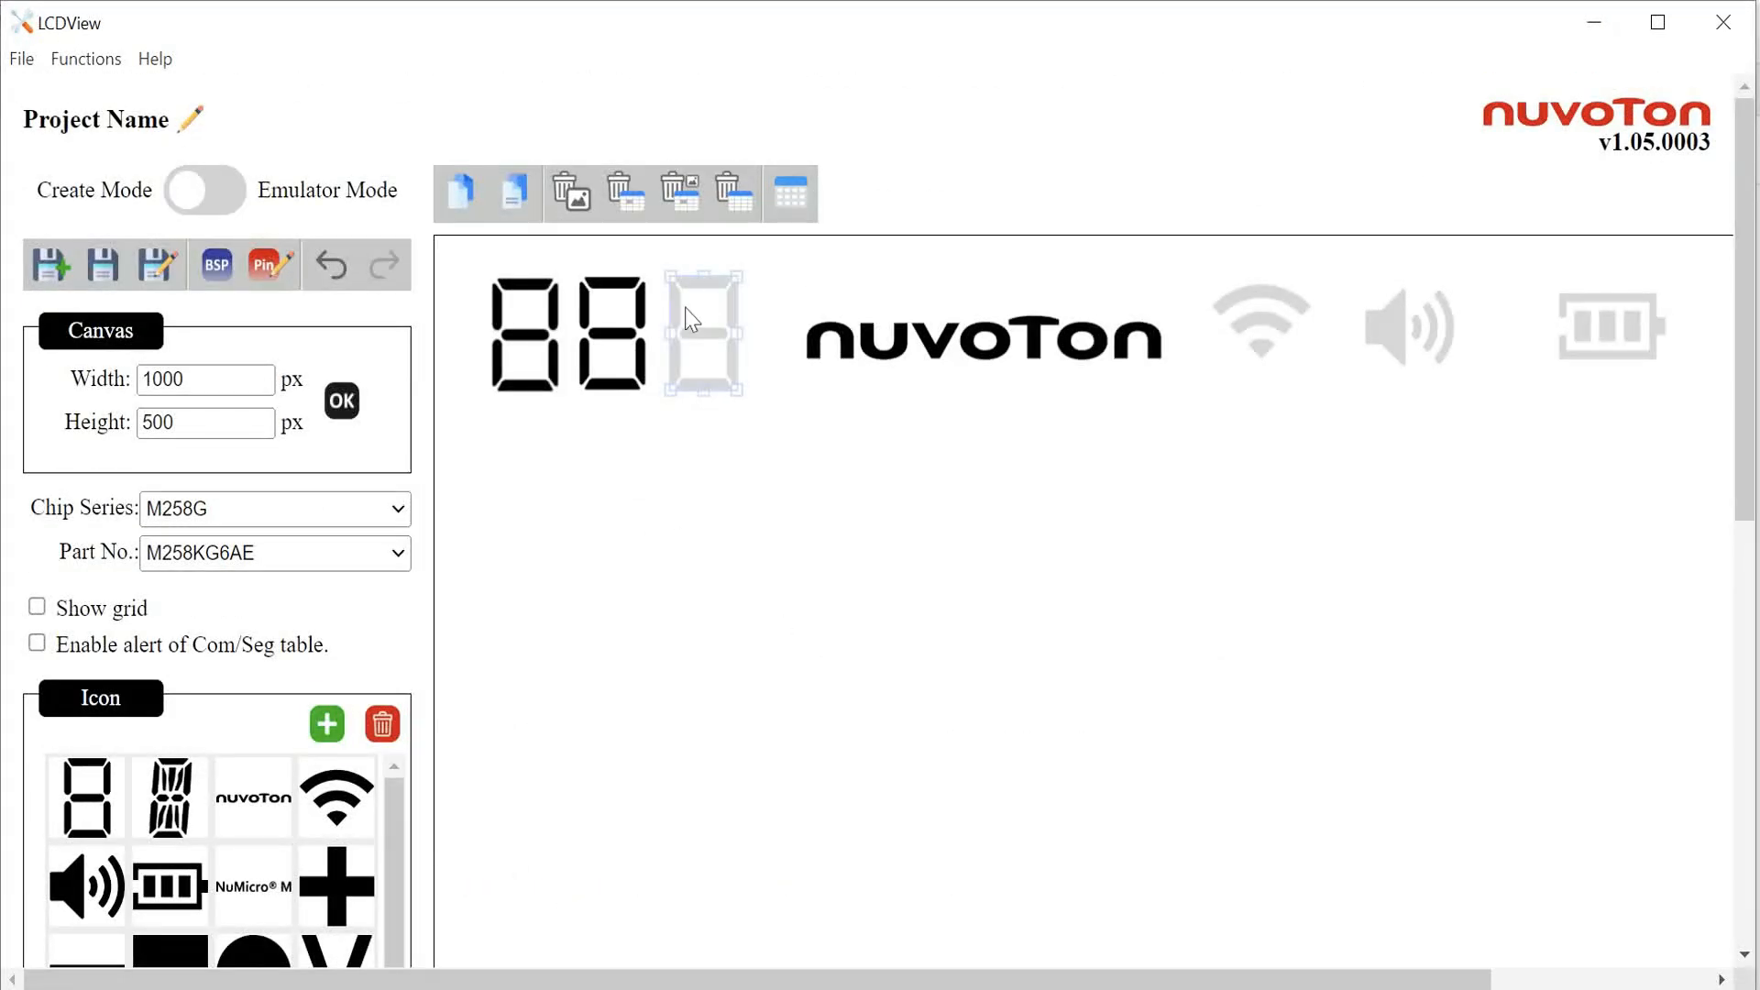
pyautogui.click(513, 326)
pyautogui.scroll(-5, 648, 393)
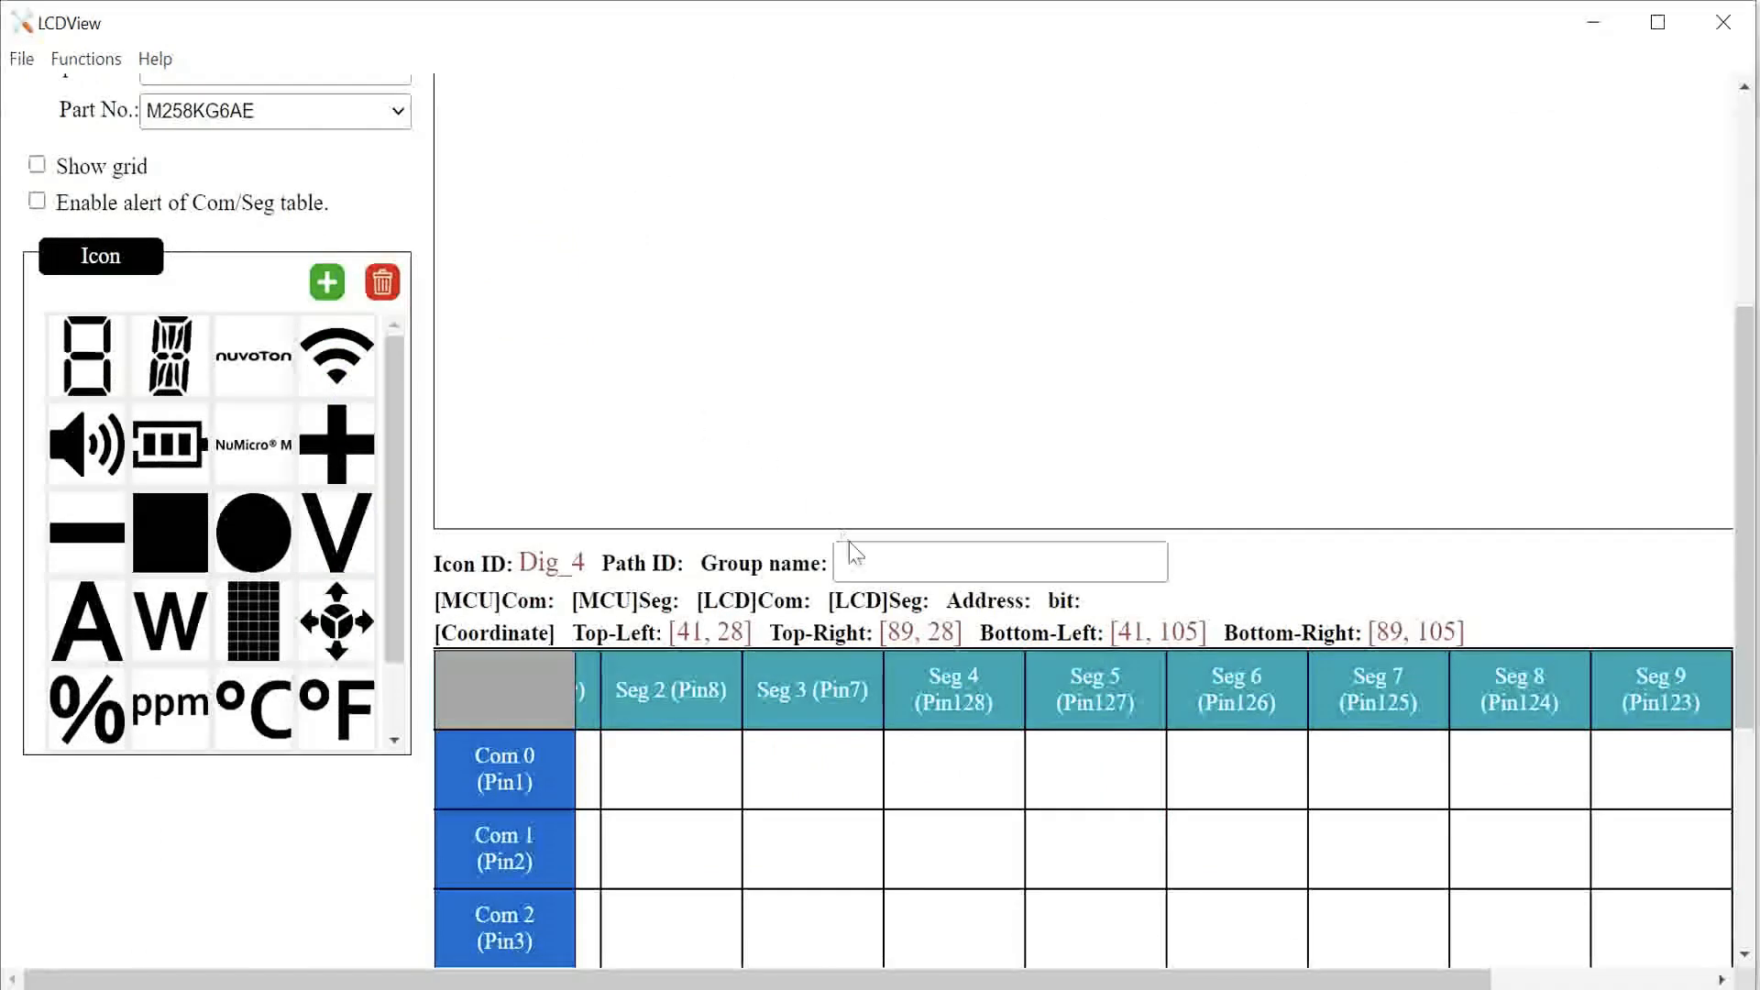
pyautogui.click(881, 557)
pyautogui.scroll(3, 825, 532)
pyautogui.write('TIME')
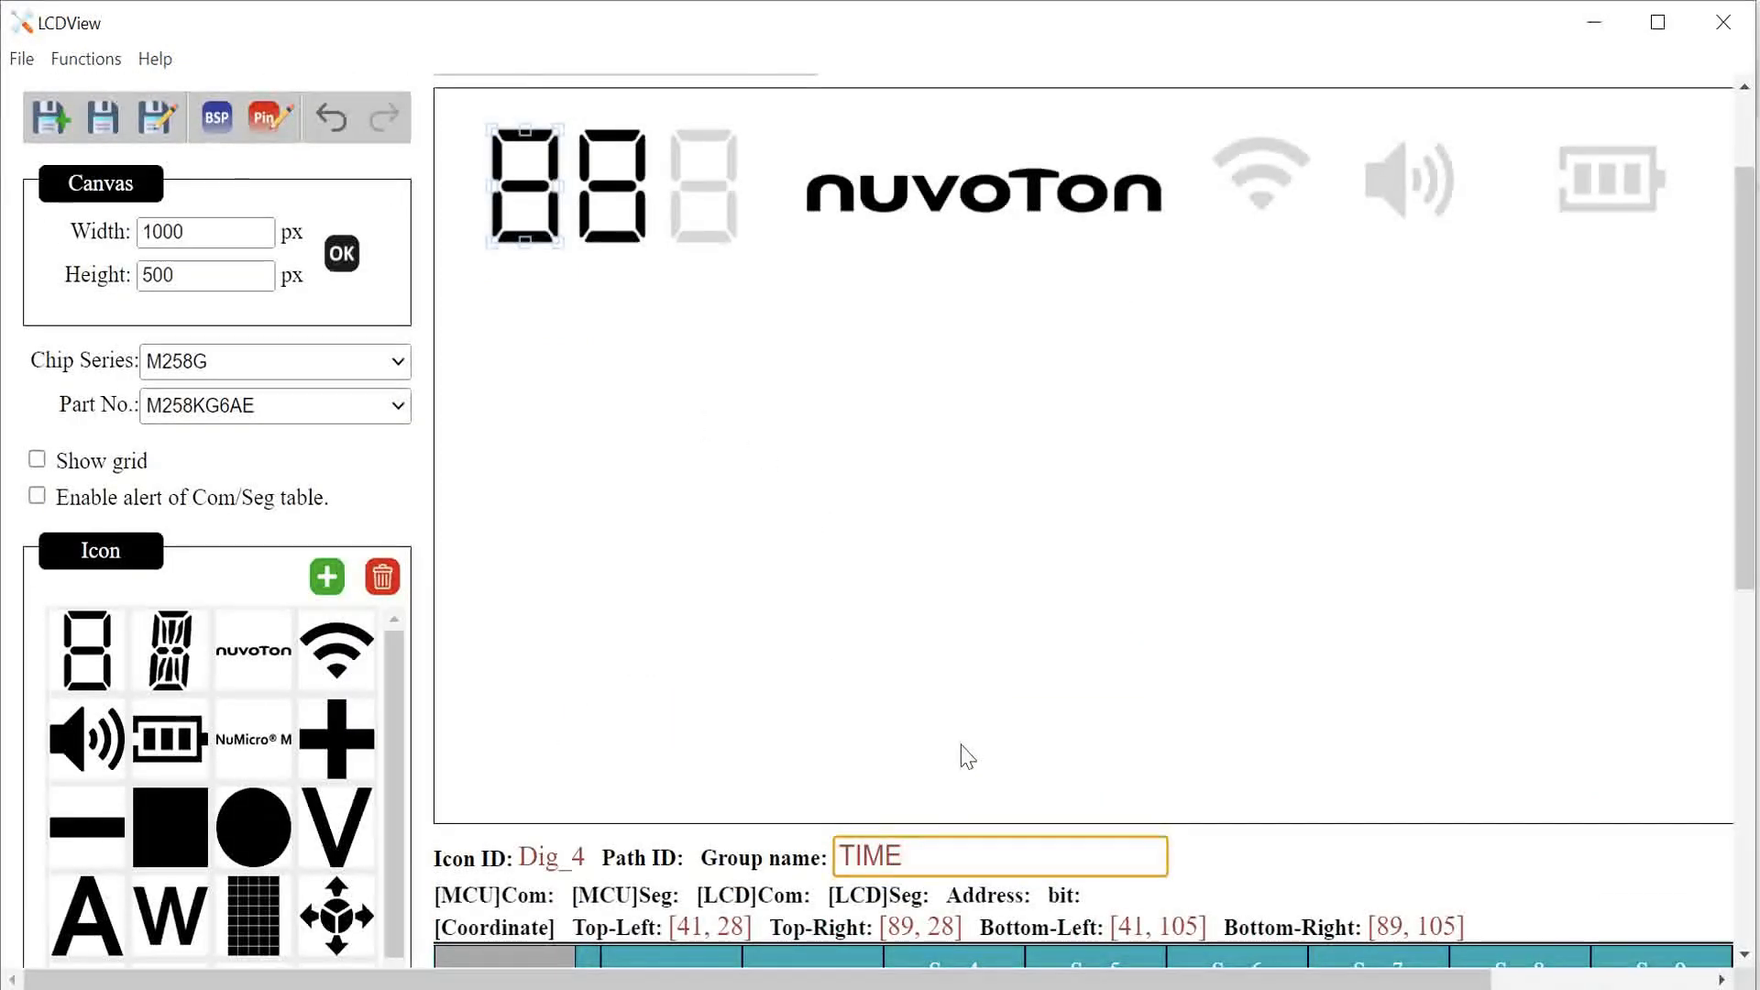
# Step: Select the second digit and set its group name to TIME
pyautogui.click(965, 756)
pyautogui.click(612, 183)
pyautogui.click(908, 843)
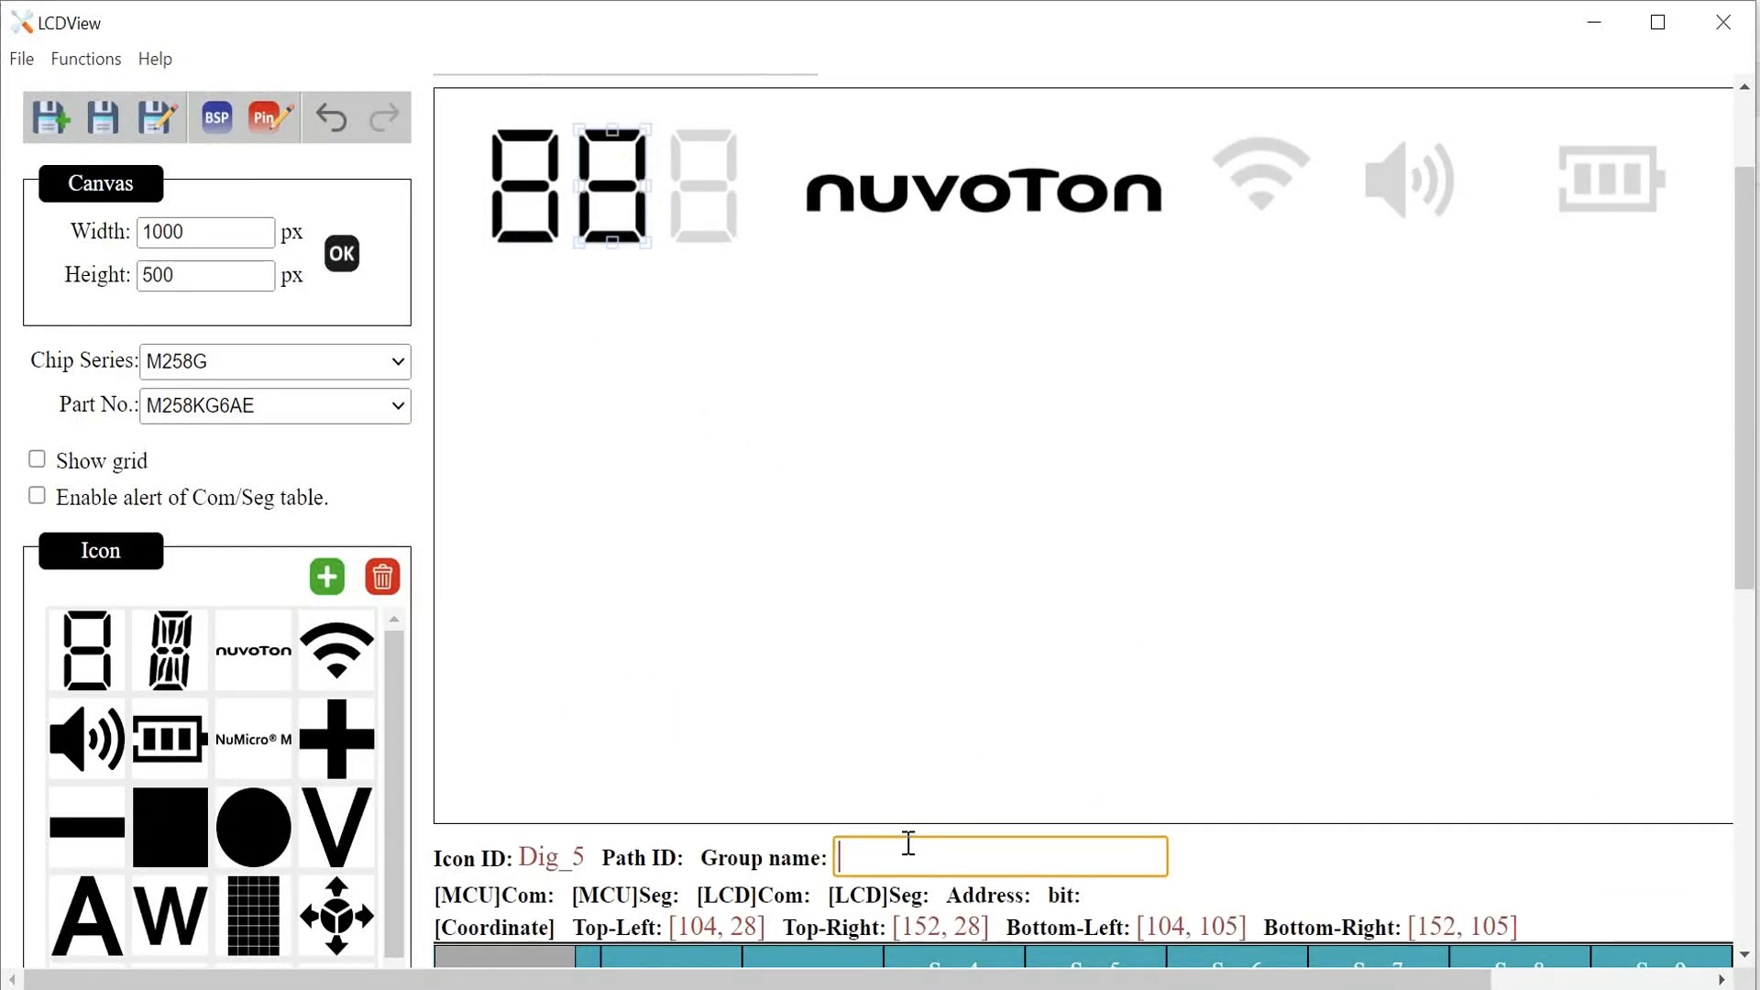
pyautogui.write('TIME')
# Step: Select the third digit and set its group name to TIME
pyautogui.click(956, 706)
pyautogui.click(704, 161)
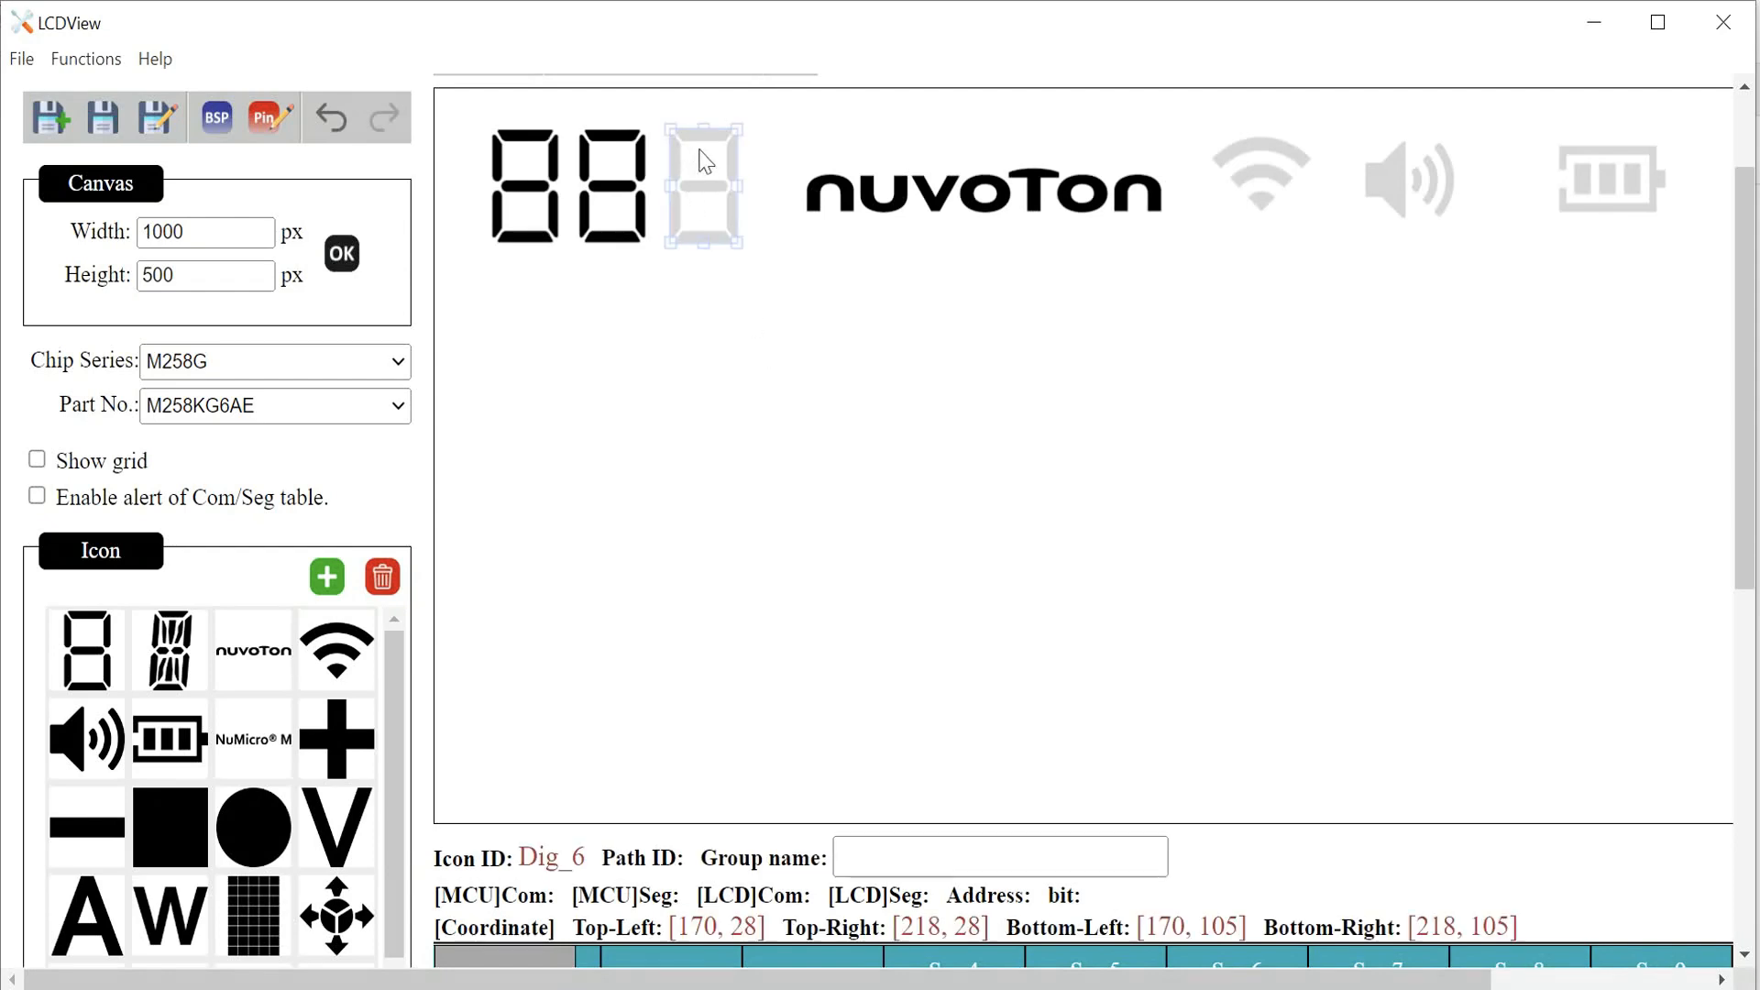
pyautogui.click(943, 844)
pyautogui.write('TIME')
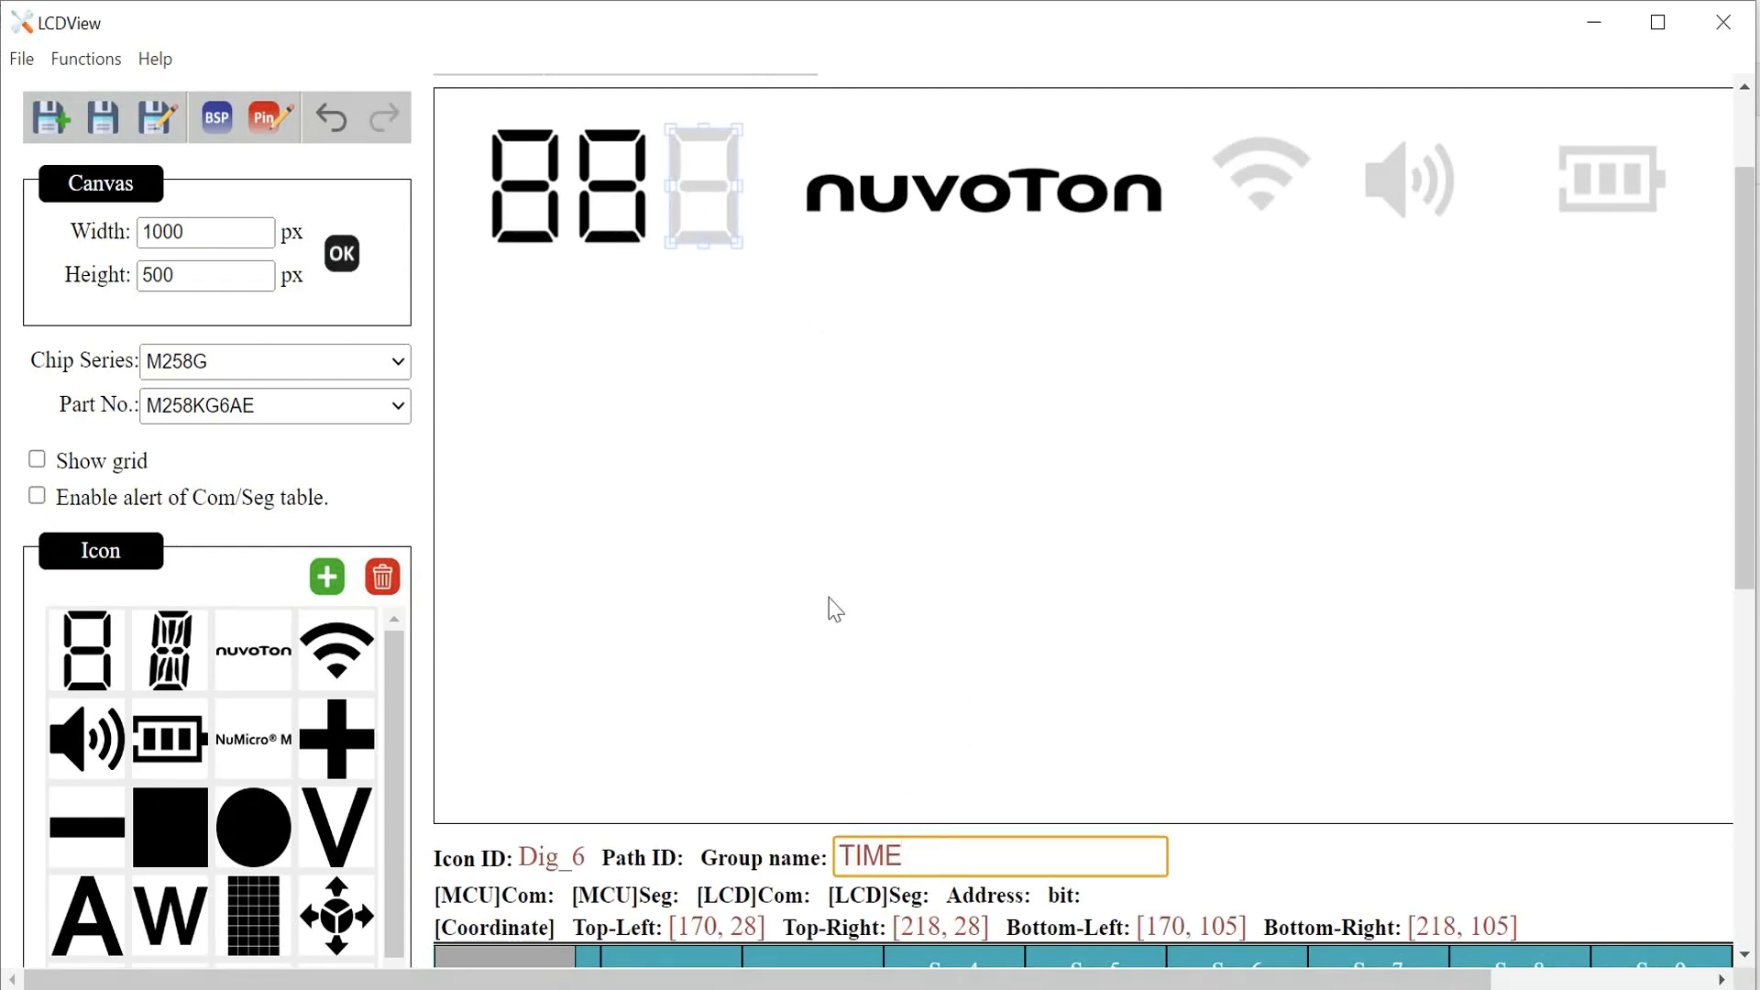
pyautogui.click(834, 608)
# Step: Inspect the completed layout's icons, their group names and COM/SEG table assignments
pyautogui.click(537, 176)
pyautogui.click(705, 165)
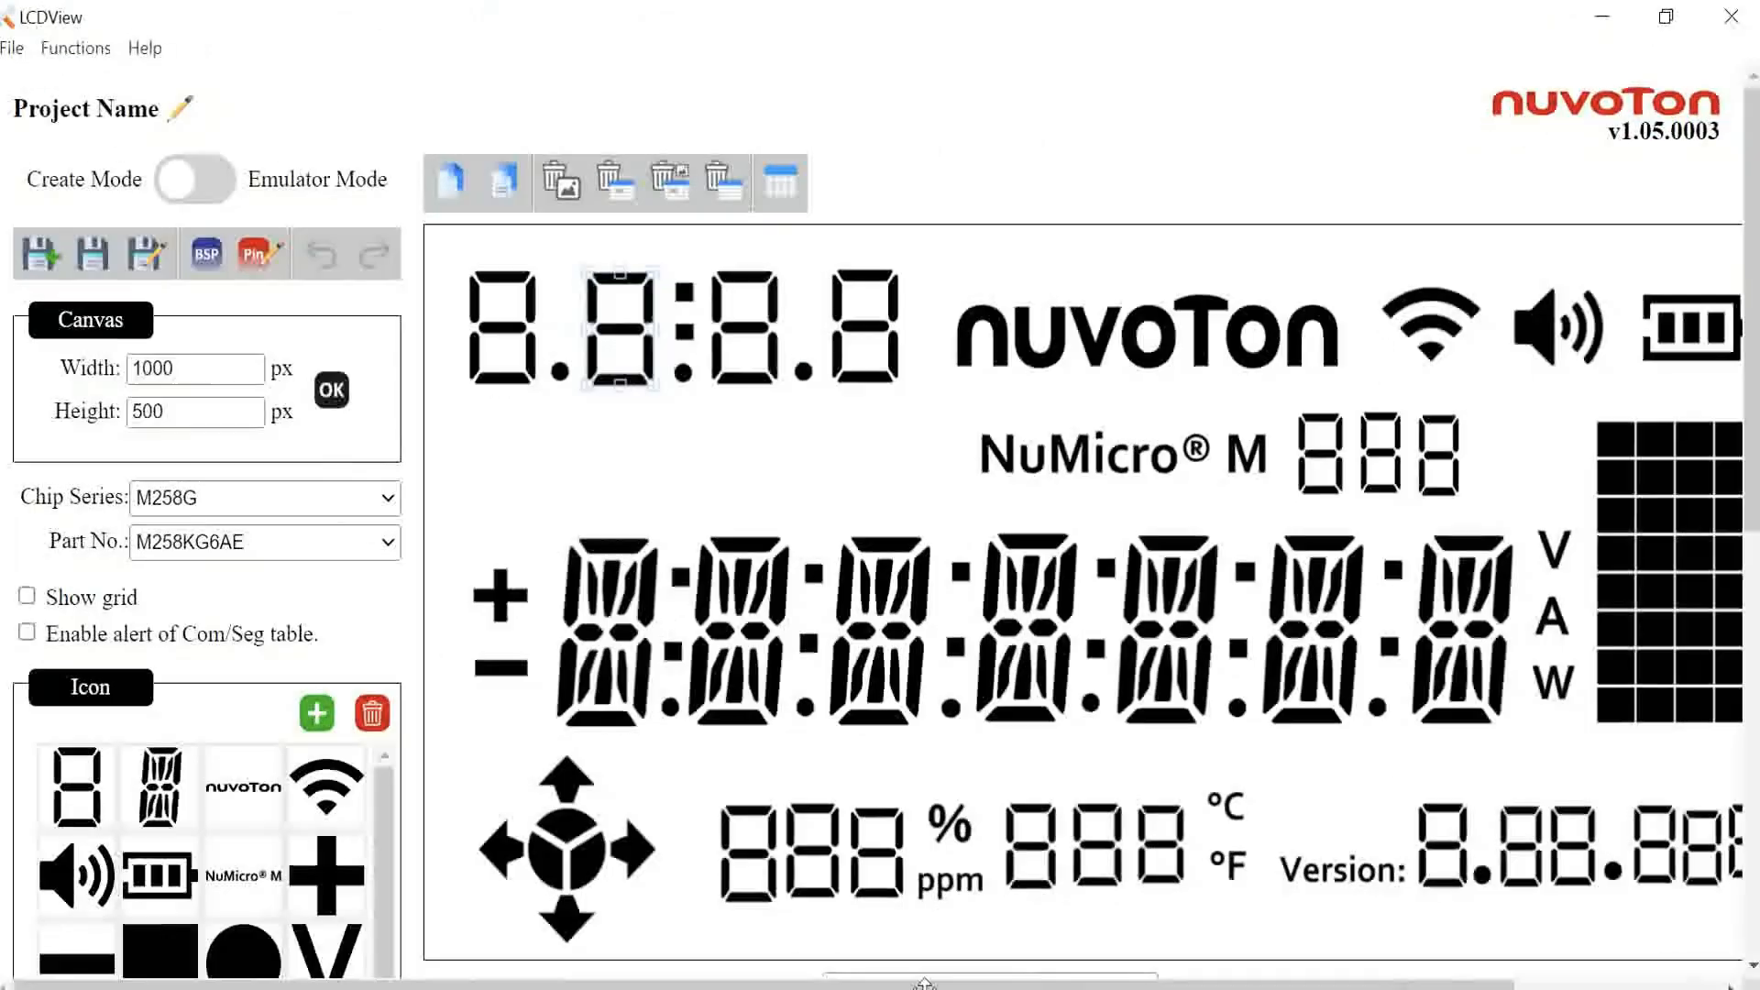
pyautogui.scroll(-2, 763, 455)
pyautogui.click(881, 367)
pyautogui.scroll(-4, 1014, 504)
pyautogui.scroll(4, 1014, 503)
pyautogui.click(609, 353)
pyautogui.scroll(-4, 904, 562)
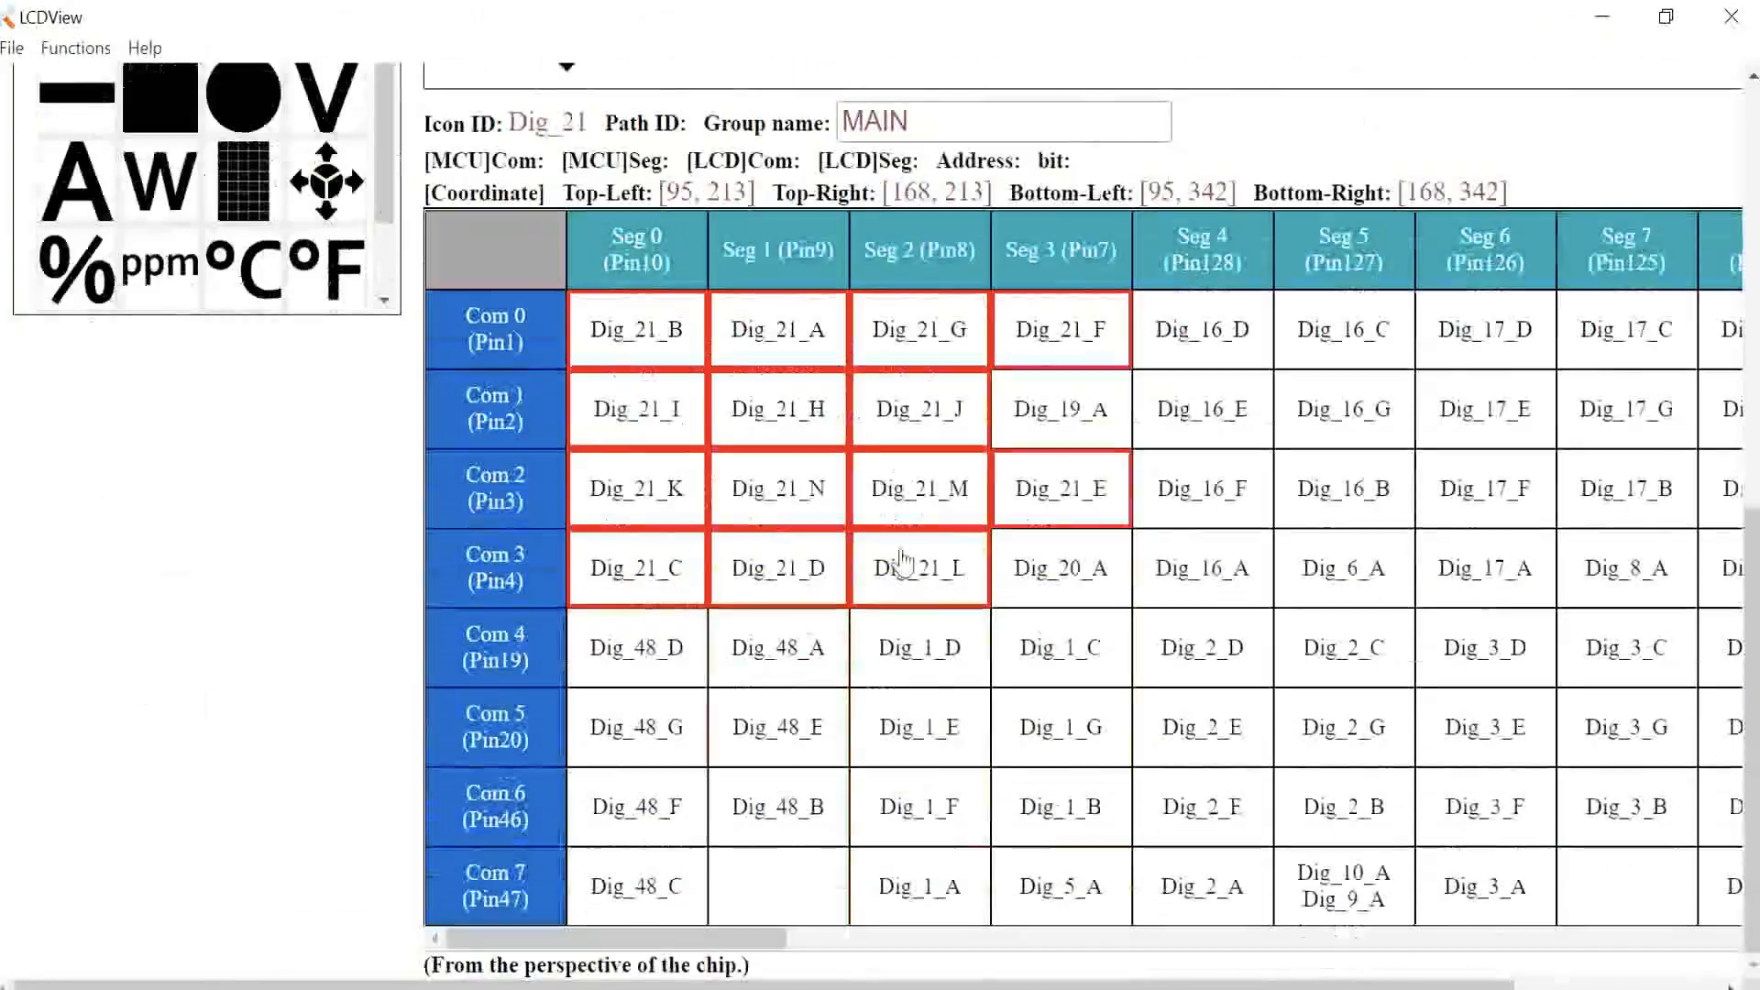
pyautogui.scroll(4, 985, 516)
pyautogui.click(872, 393)
pyautogui.click(1032, 564)
pyautogui.scroll(-4, 1085, 578)
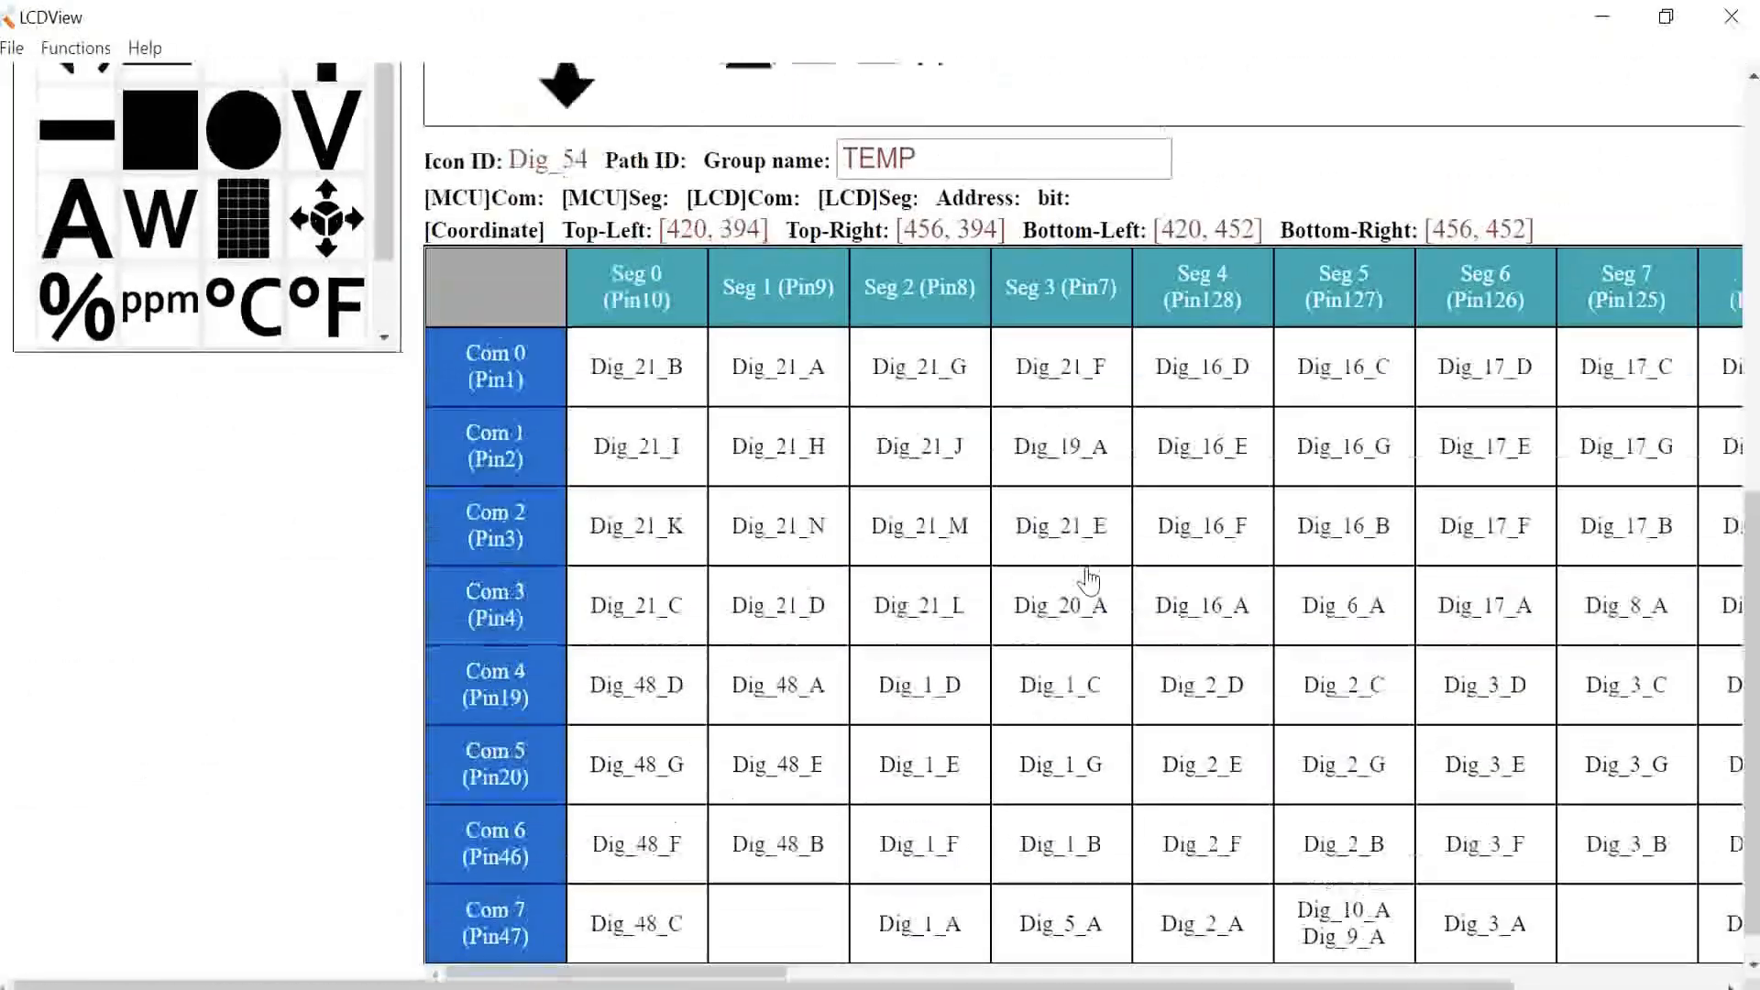
pyautogui.scroll(6, 1091, 578)
pyautogui.click(1201, 337)
pyautogui.scroll(-8, 1280, 509)
pyautogui.moveTo(741, 937)
pyautogui.mouseDown()
pyautogui.moveTo(1019, 921)
pyautogui.moveTo(738, 921)
pyautogui.mouseUp()
pyautogui.scroll(7, 871, 724)
pyautogui.scroll(2, 884, 719)
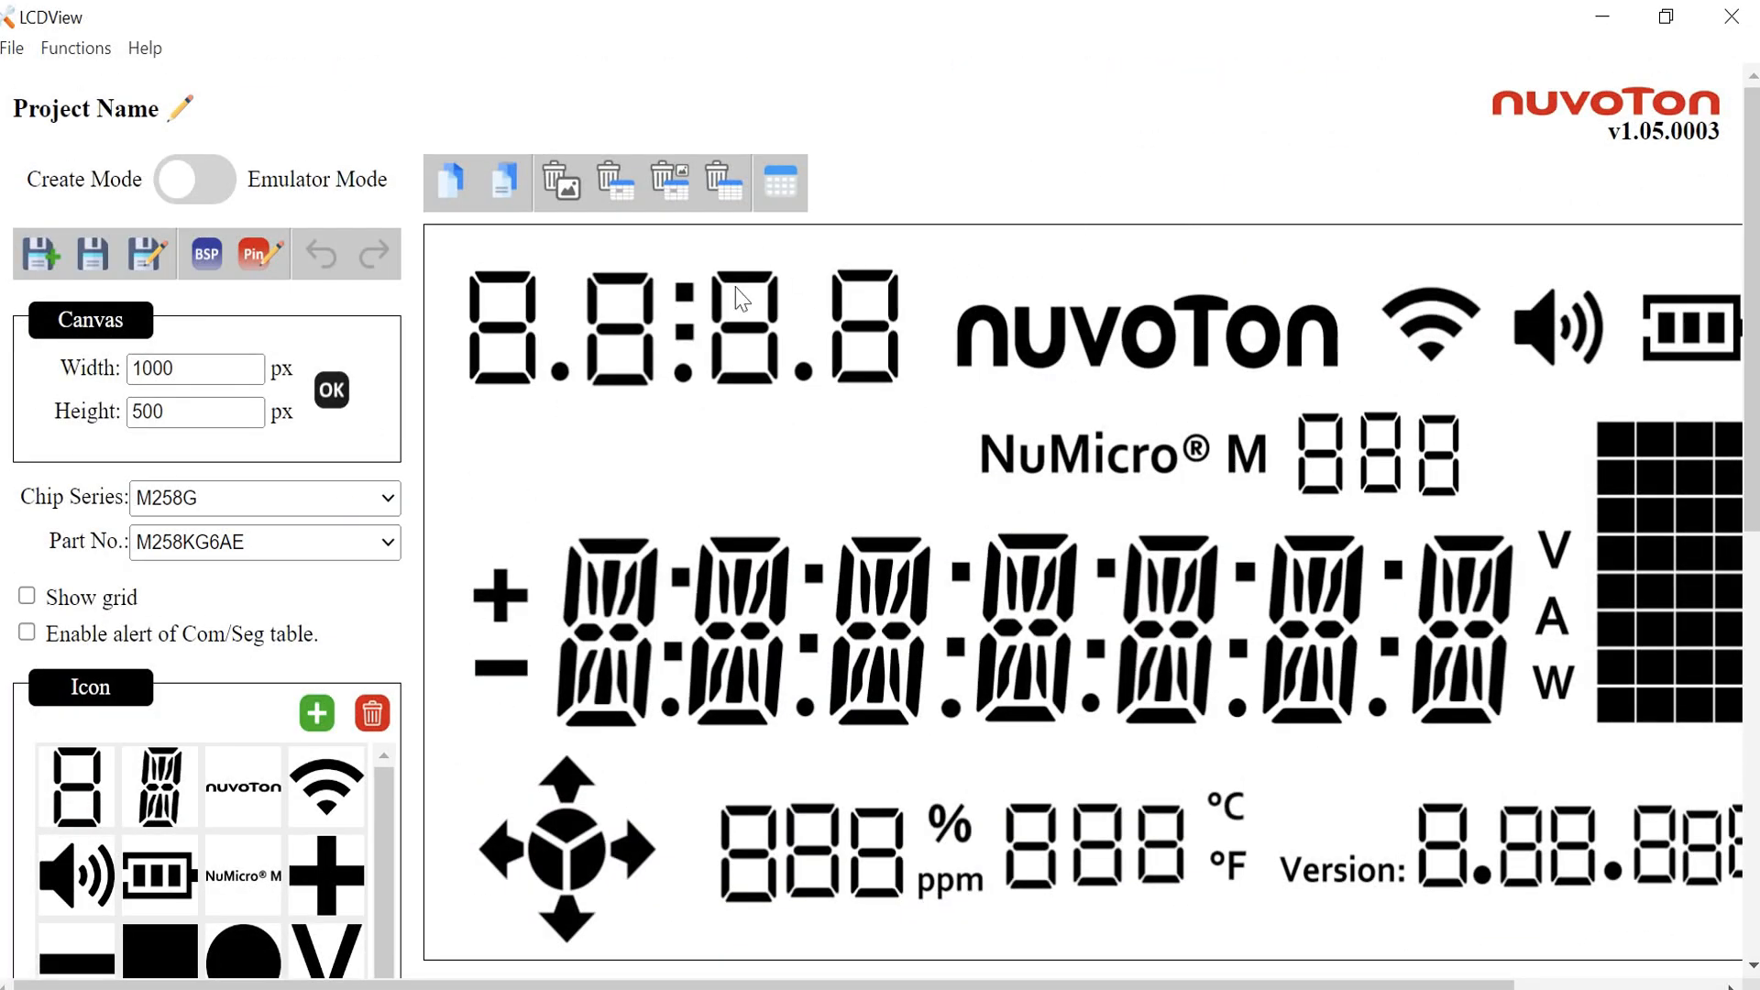
pyautogui.scroll(-2, 700, 486)
pyautogui.scroll(2, 700, 486)
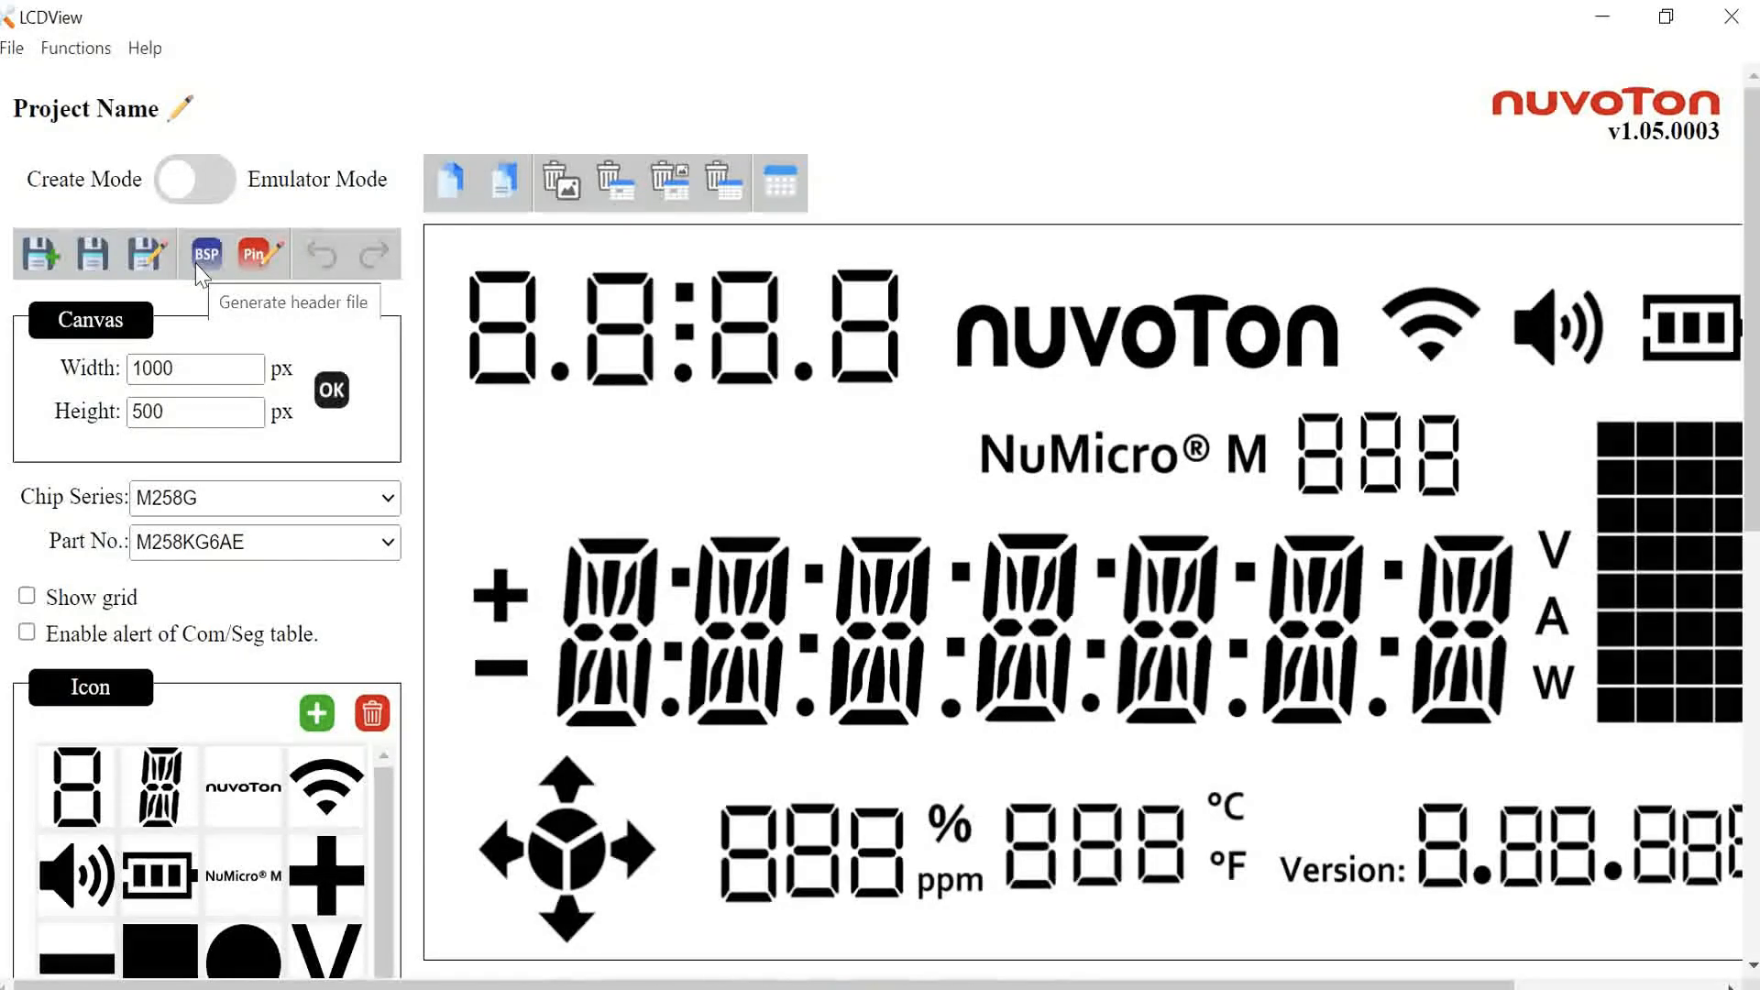
# Step: Generate the LCD header file and save it as lcdzone.h on the Desktop
pyautogui.click(197, 266)
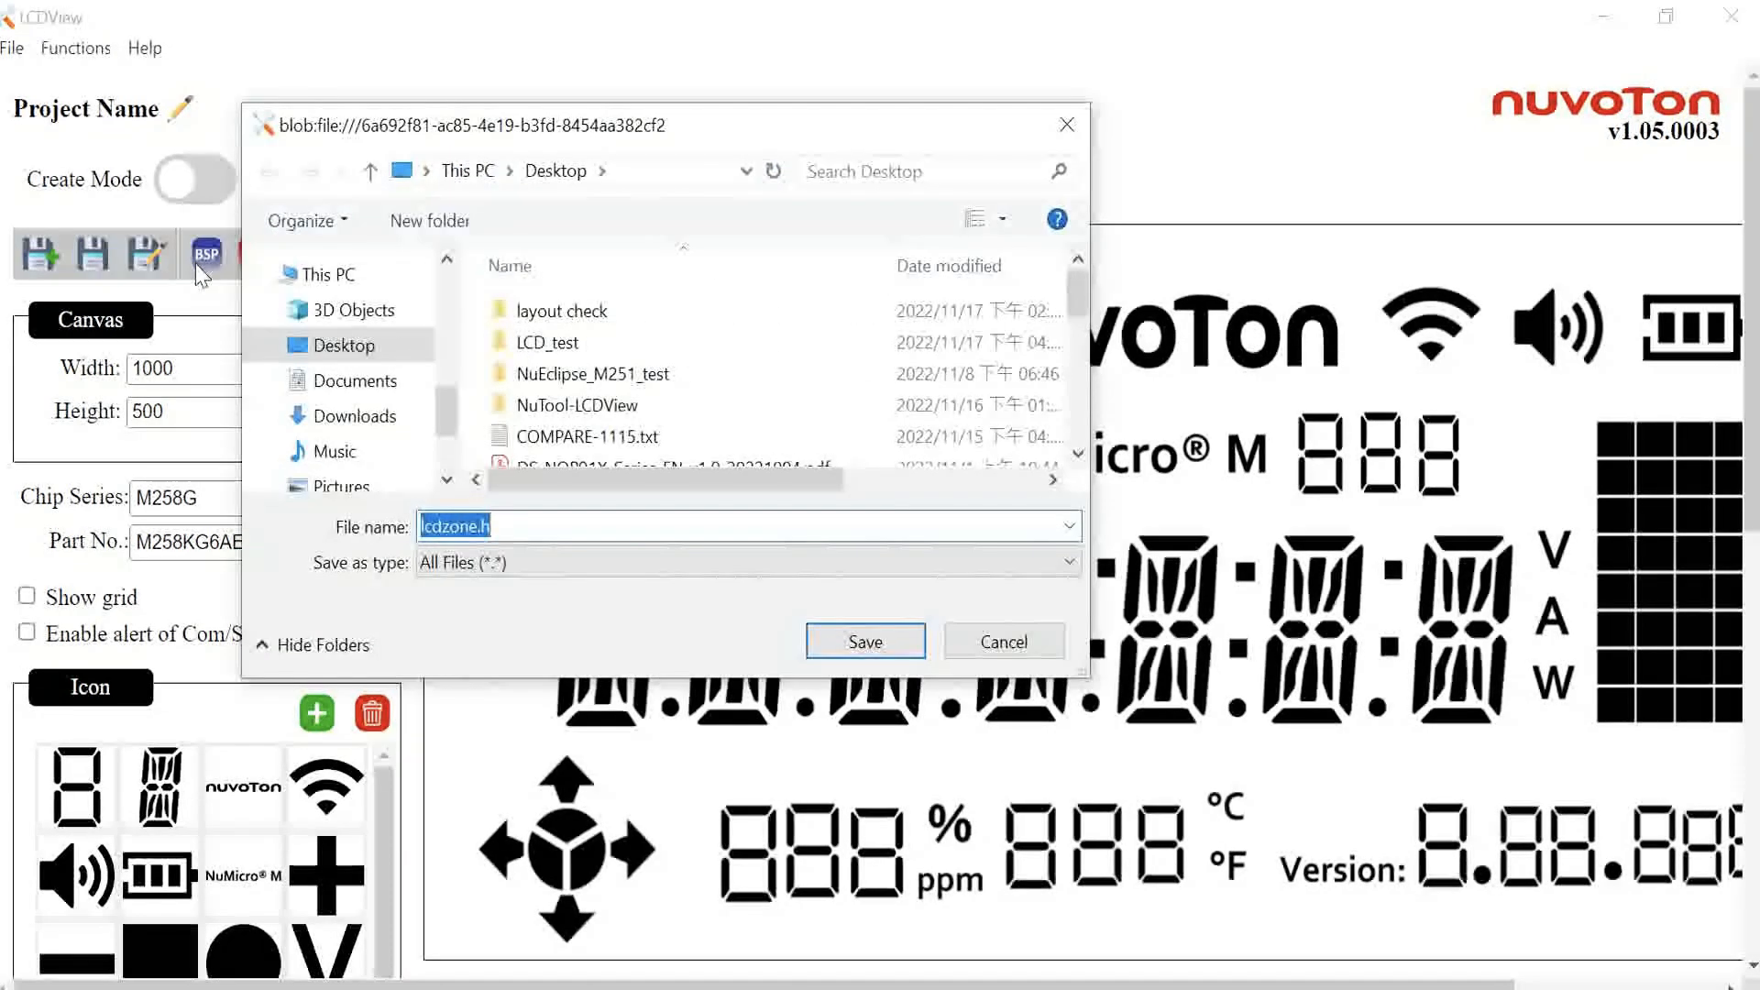
pyautogui.click(523, 529)
pyautogui.click(819, 640)
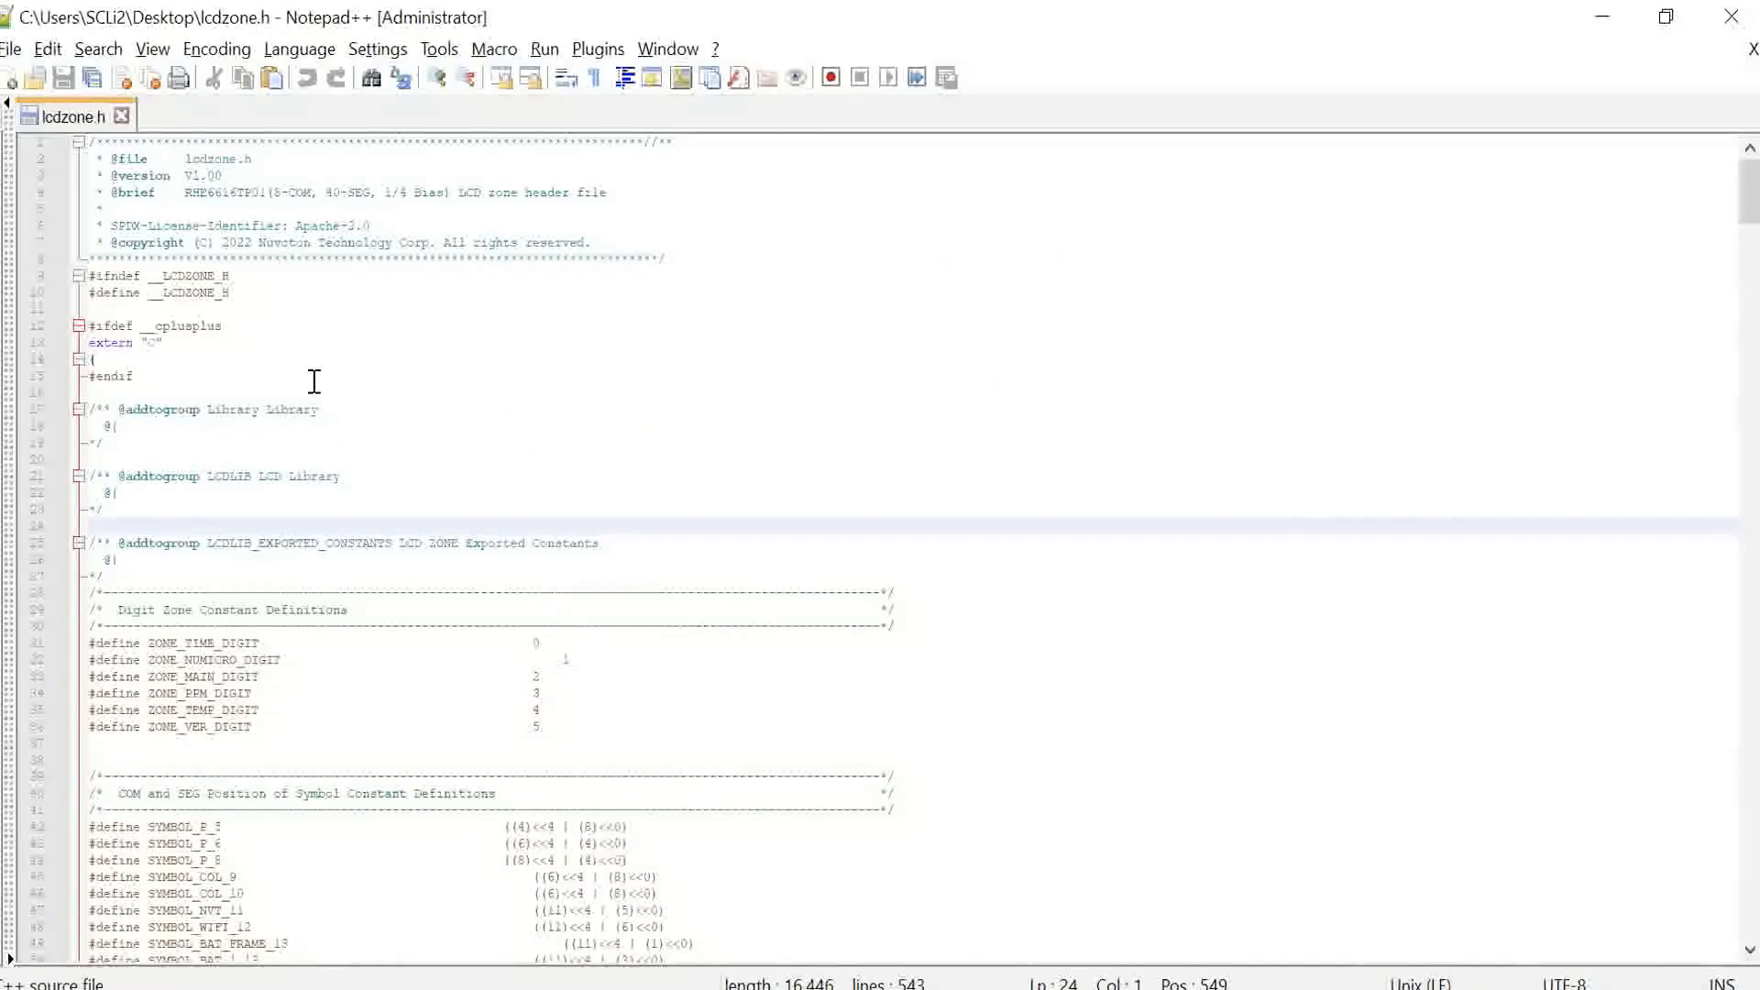
# Step: Review the generated lcdzone.h header's zone and symbol definitions in Notepad++
pyautogui.scroll(-6, 212, 226)
pyautogui.moveTo(264, 344); pyautogui.dragTo(95, 354)
pyautogui.click(184, 392)
pyautogui.scroll(-3, 275, 385)
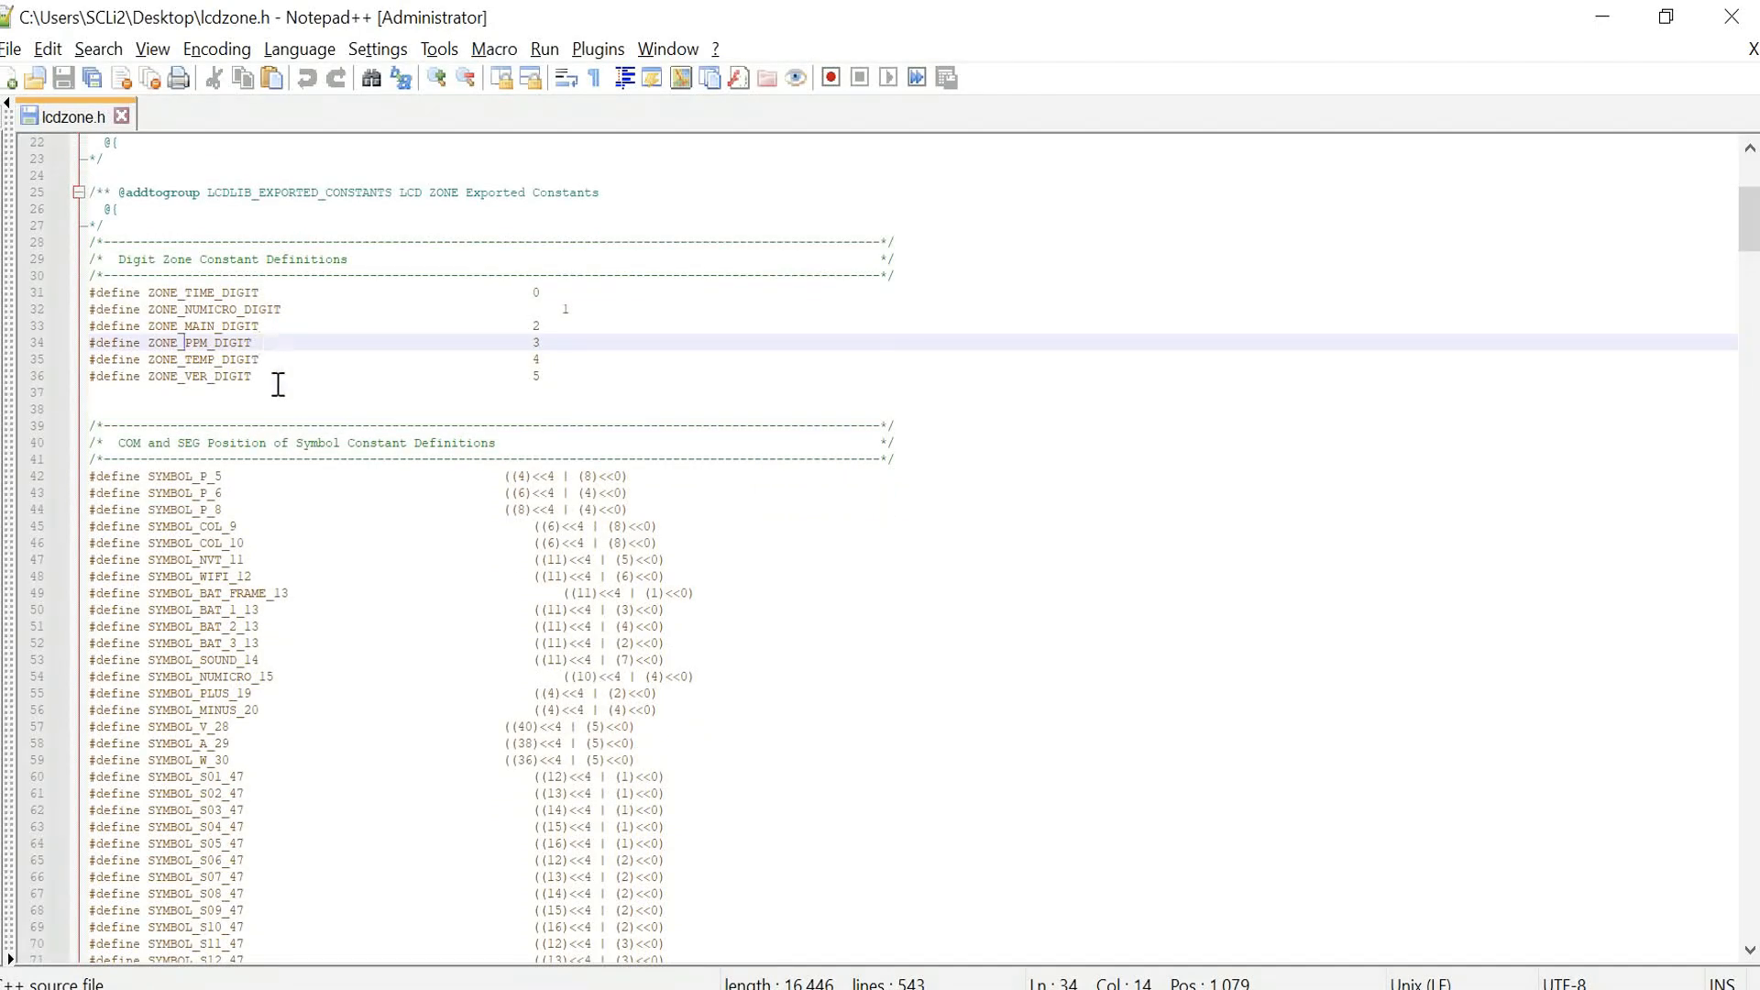
pyautogui.click(231, 409)
pyautogui.scroll(-20, 240, 445)
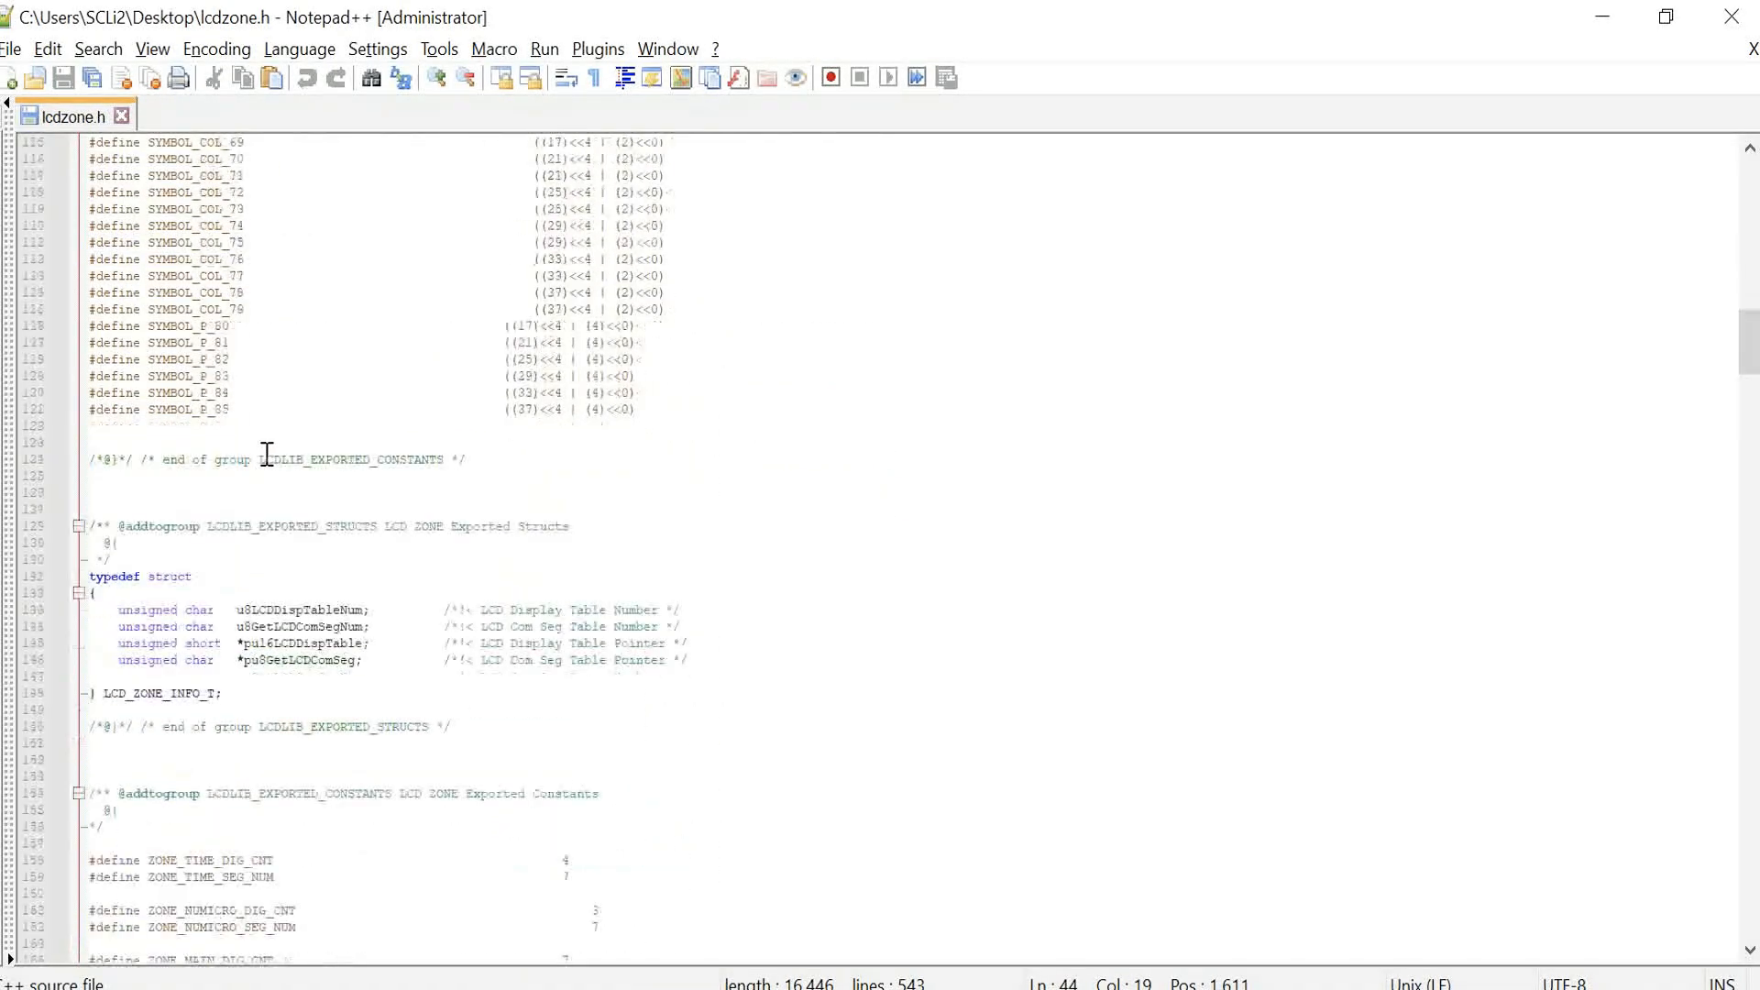
pyautogui.scroll(20, 277, 459)
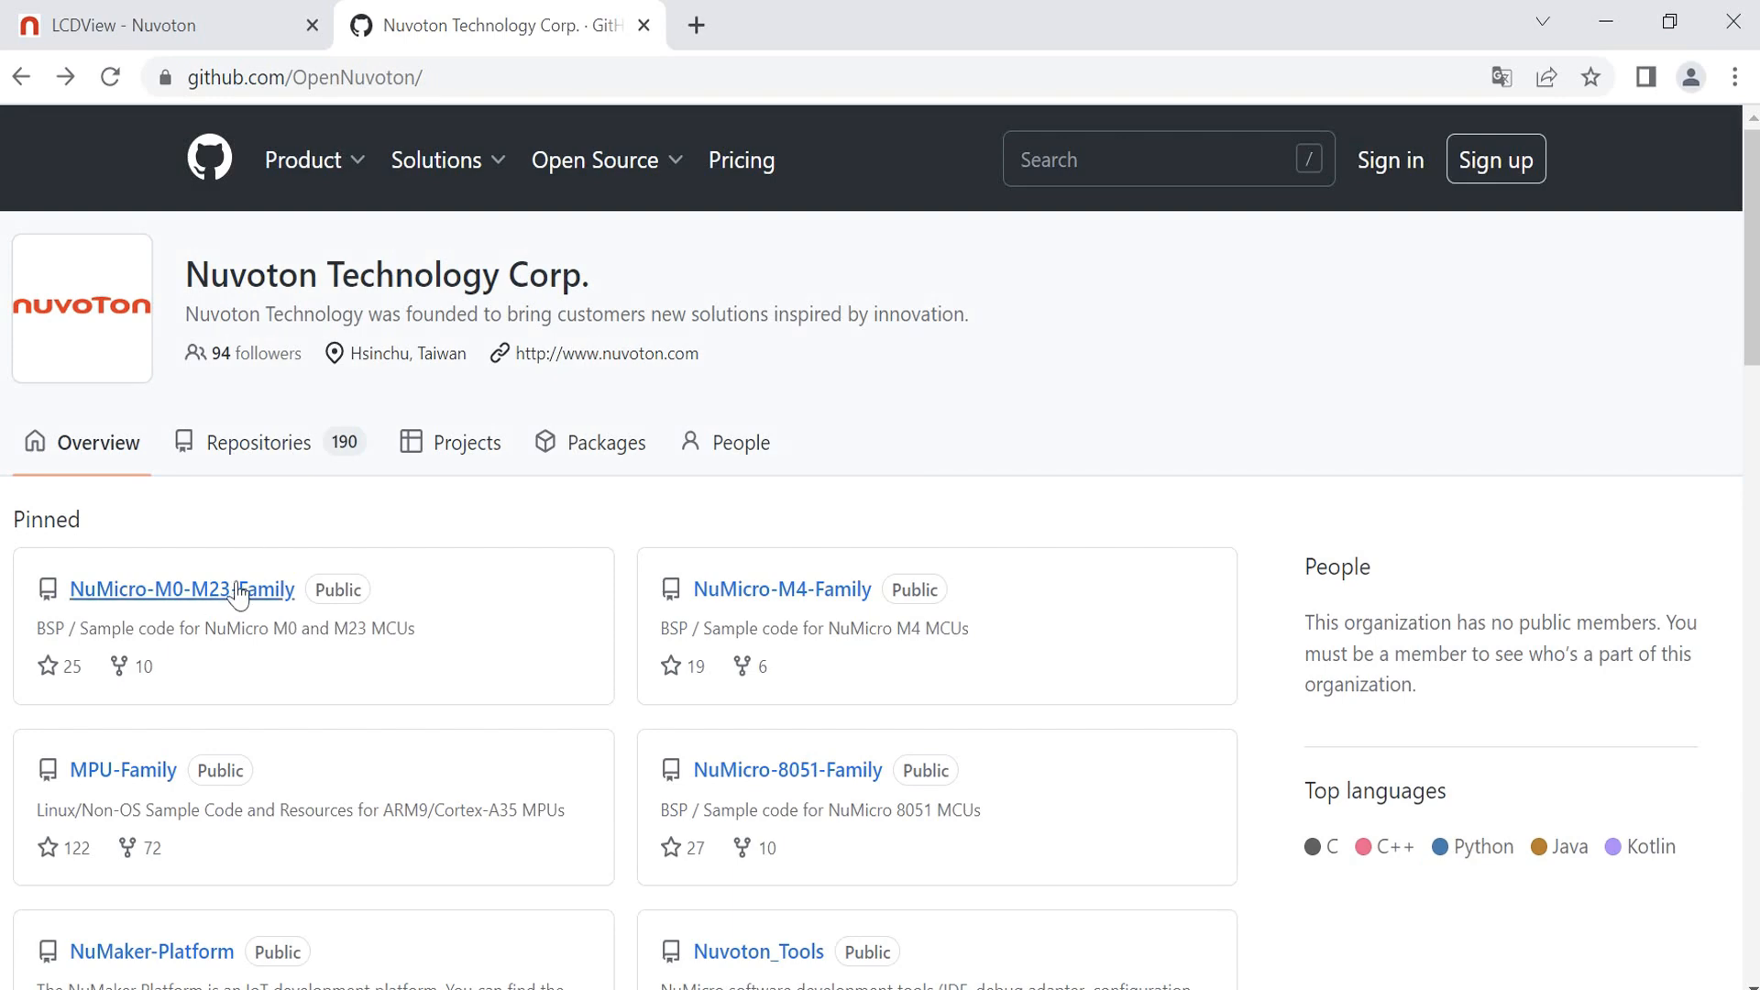
# Step: In the browser, open the NuMicro-M0-M23-Family repository on GitHub and go to the M251/M252/M254/M256/M258 BSP
pyautogui.click(243, 591)
pyautogui.scroll(-9, 697, 620)
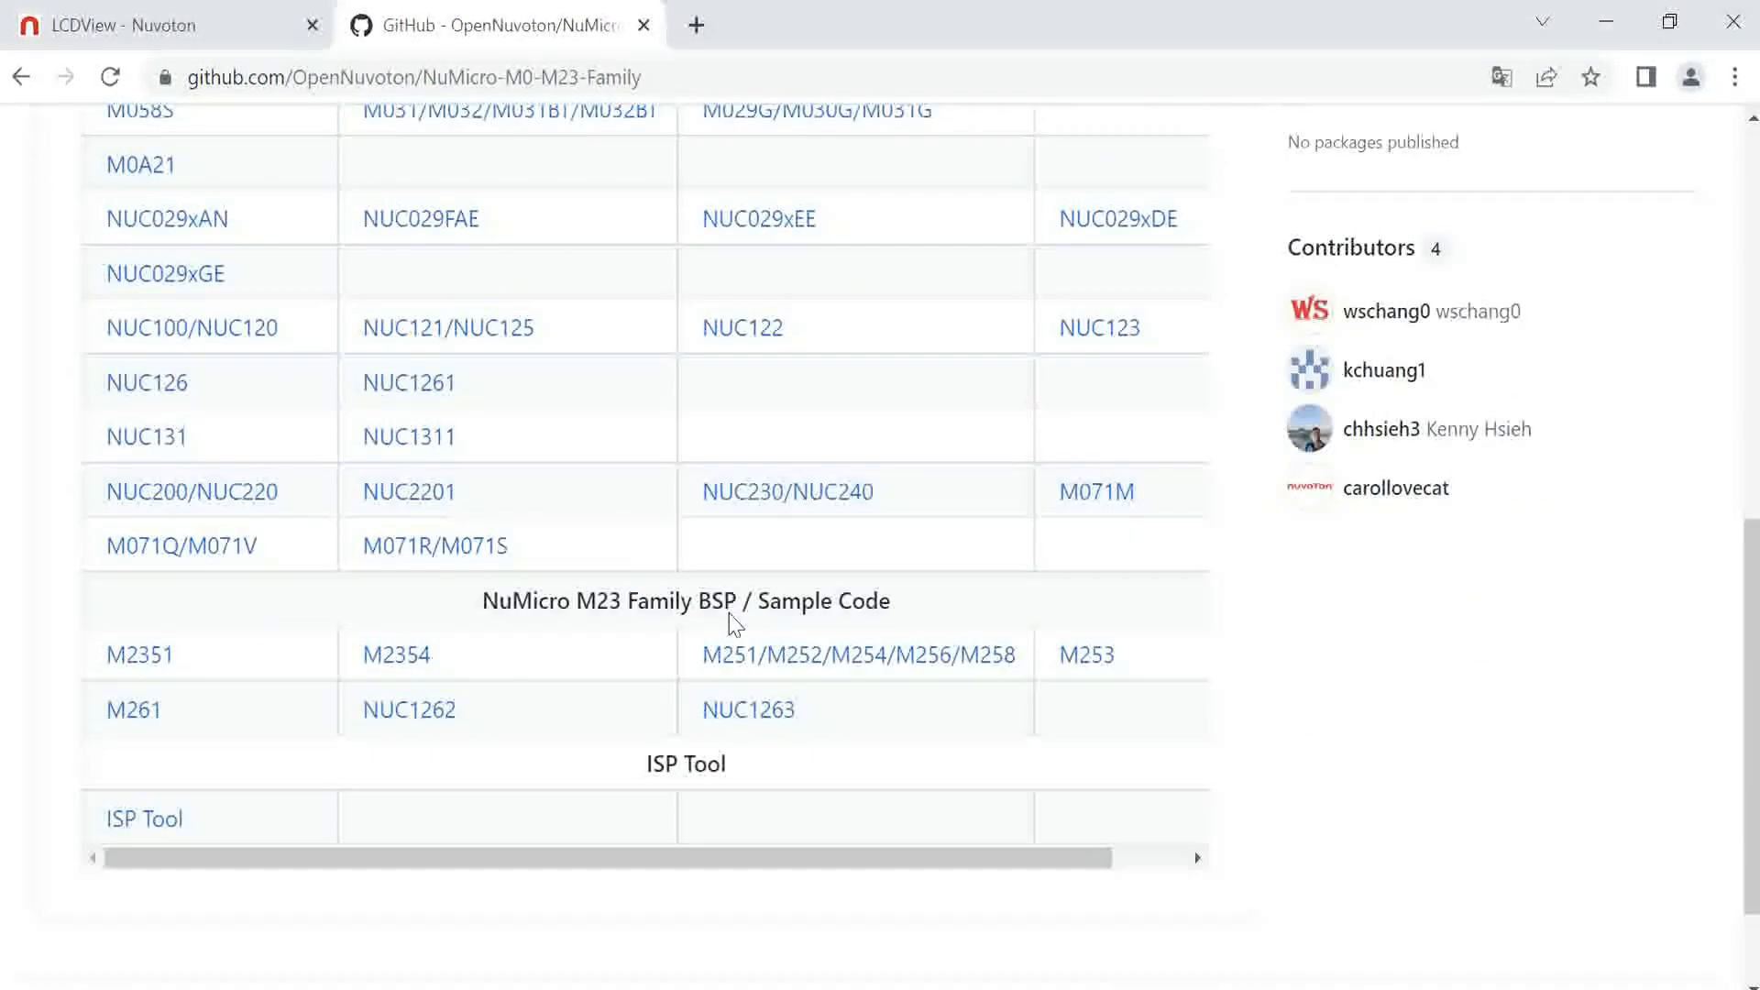
pyautogui.click(722, 651)
pyautogui.click(1200, 448)
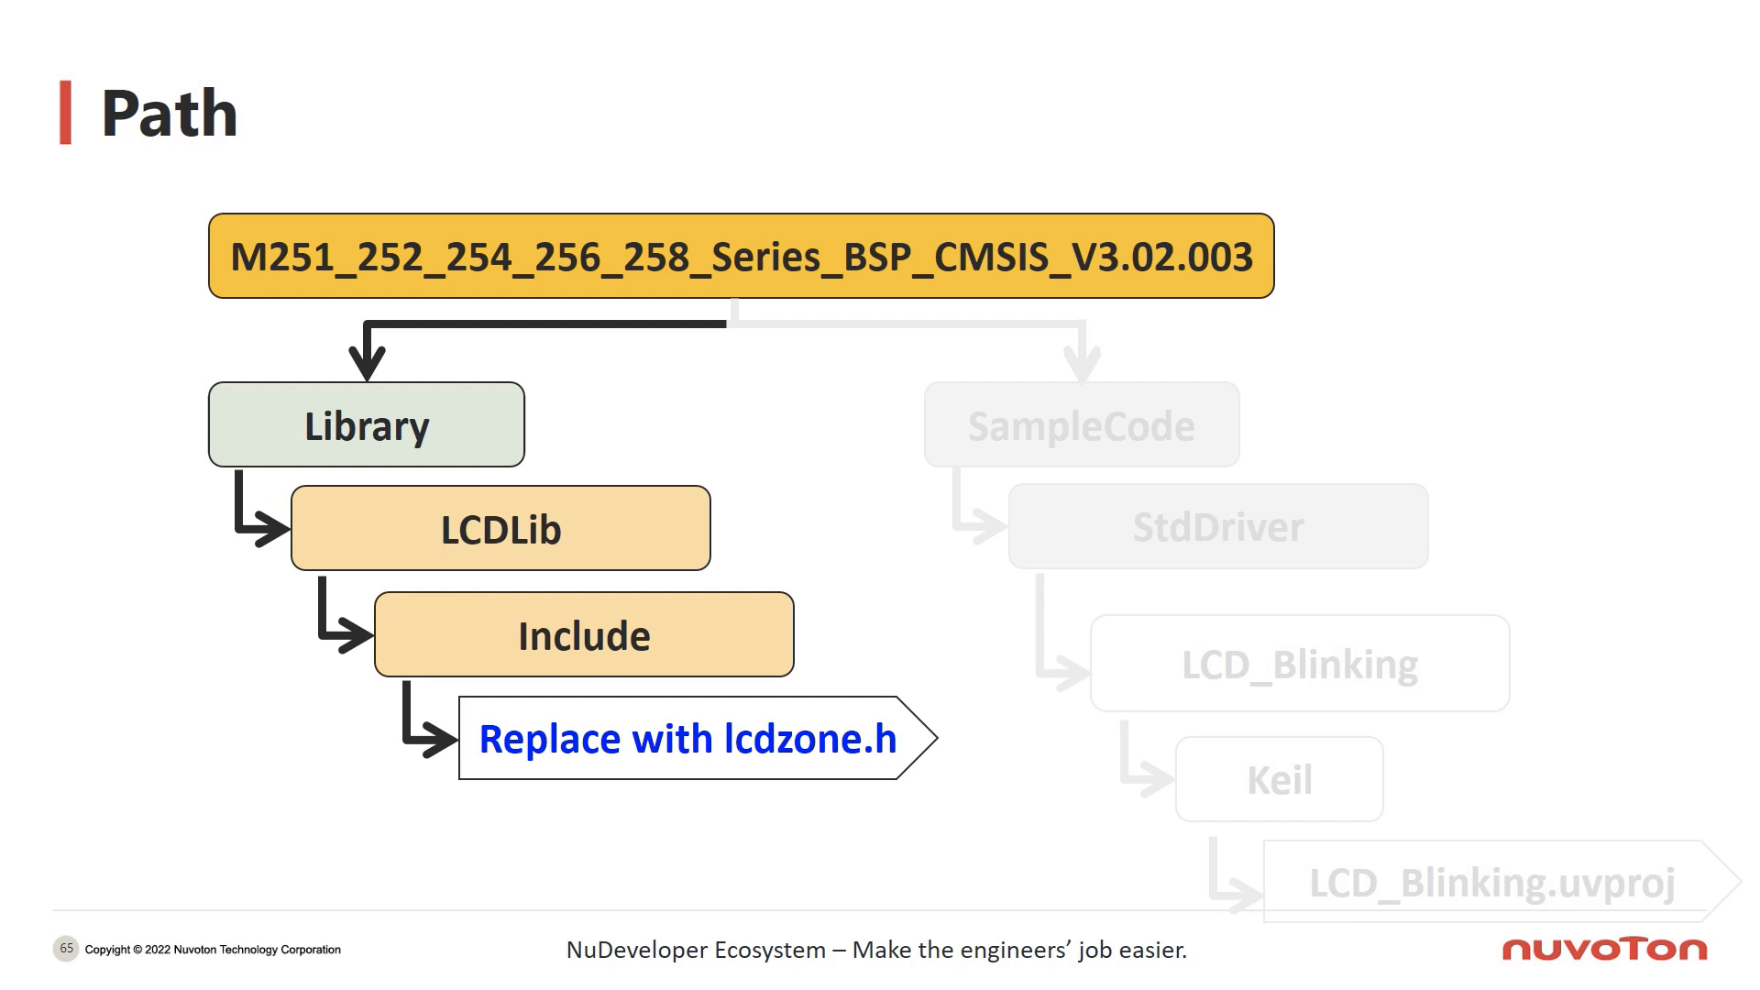
pyautogui.press('Right')
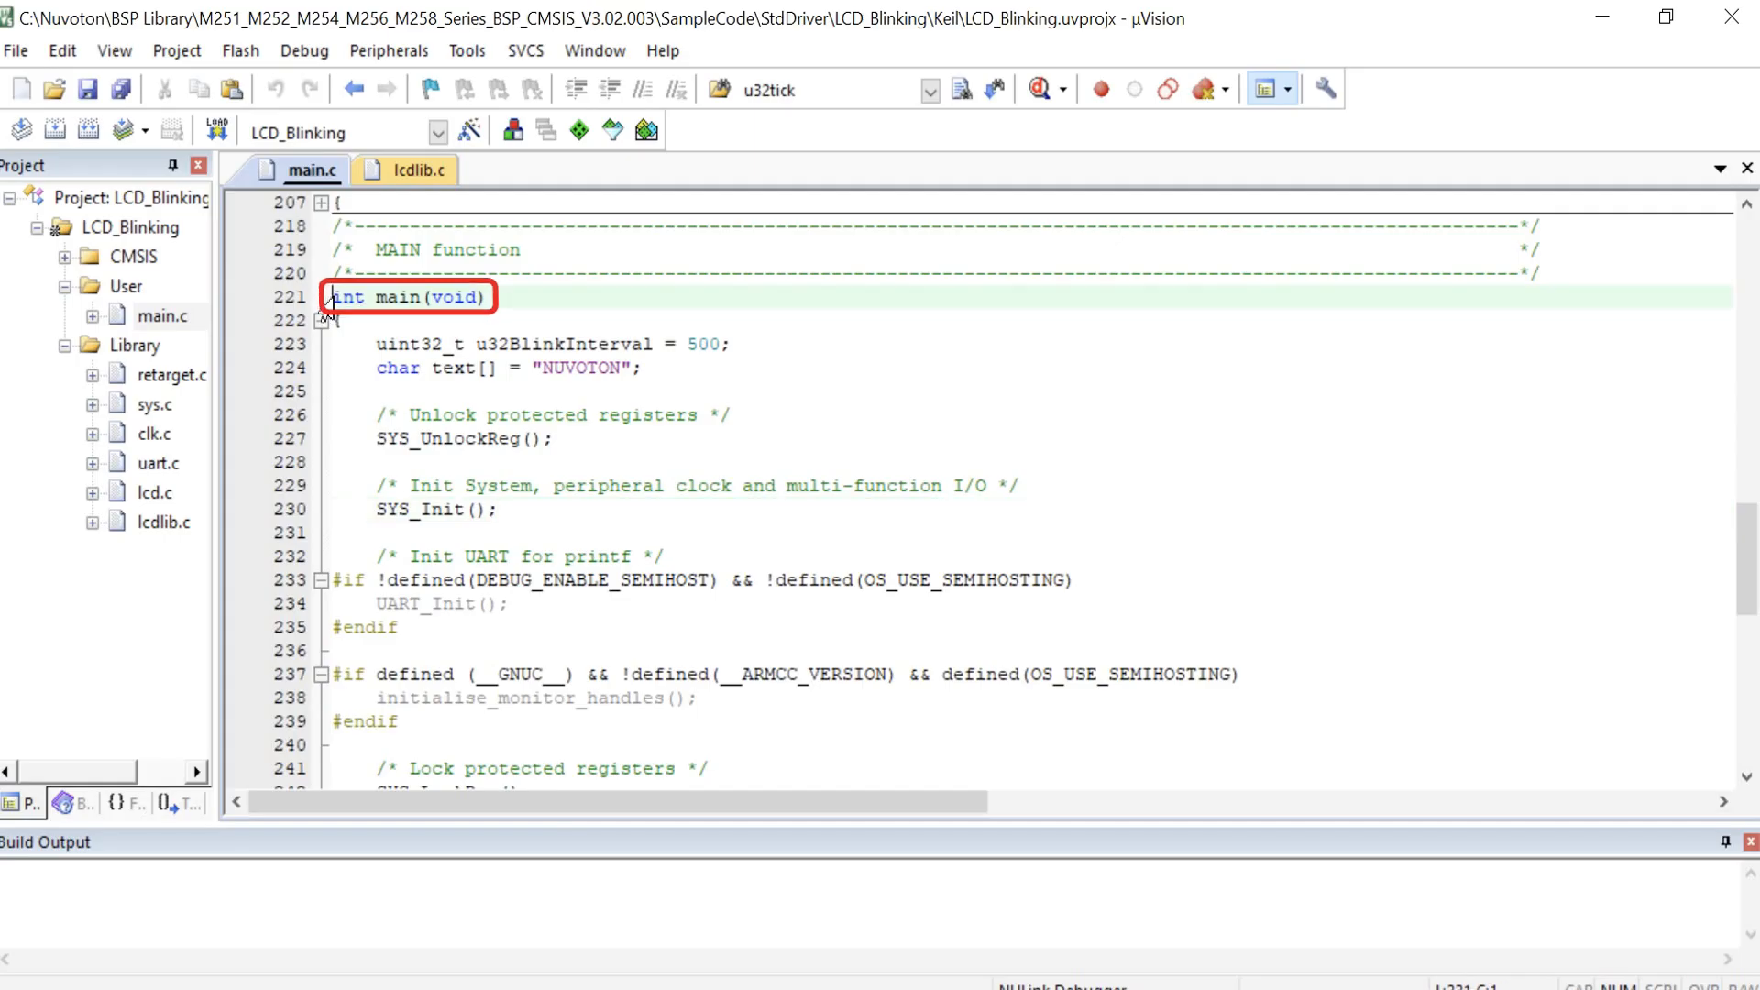
# Step: Review the LCD initialization code in main.c of the LCD_Blinking project in Keil
pyautogui.click(326, 516)
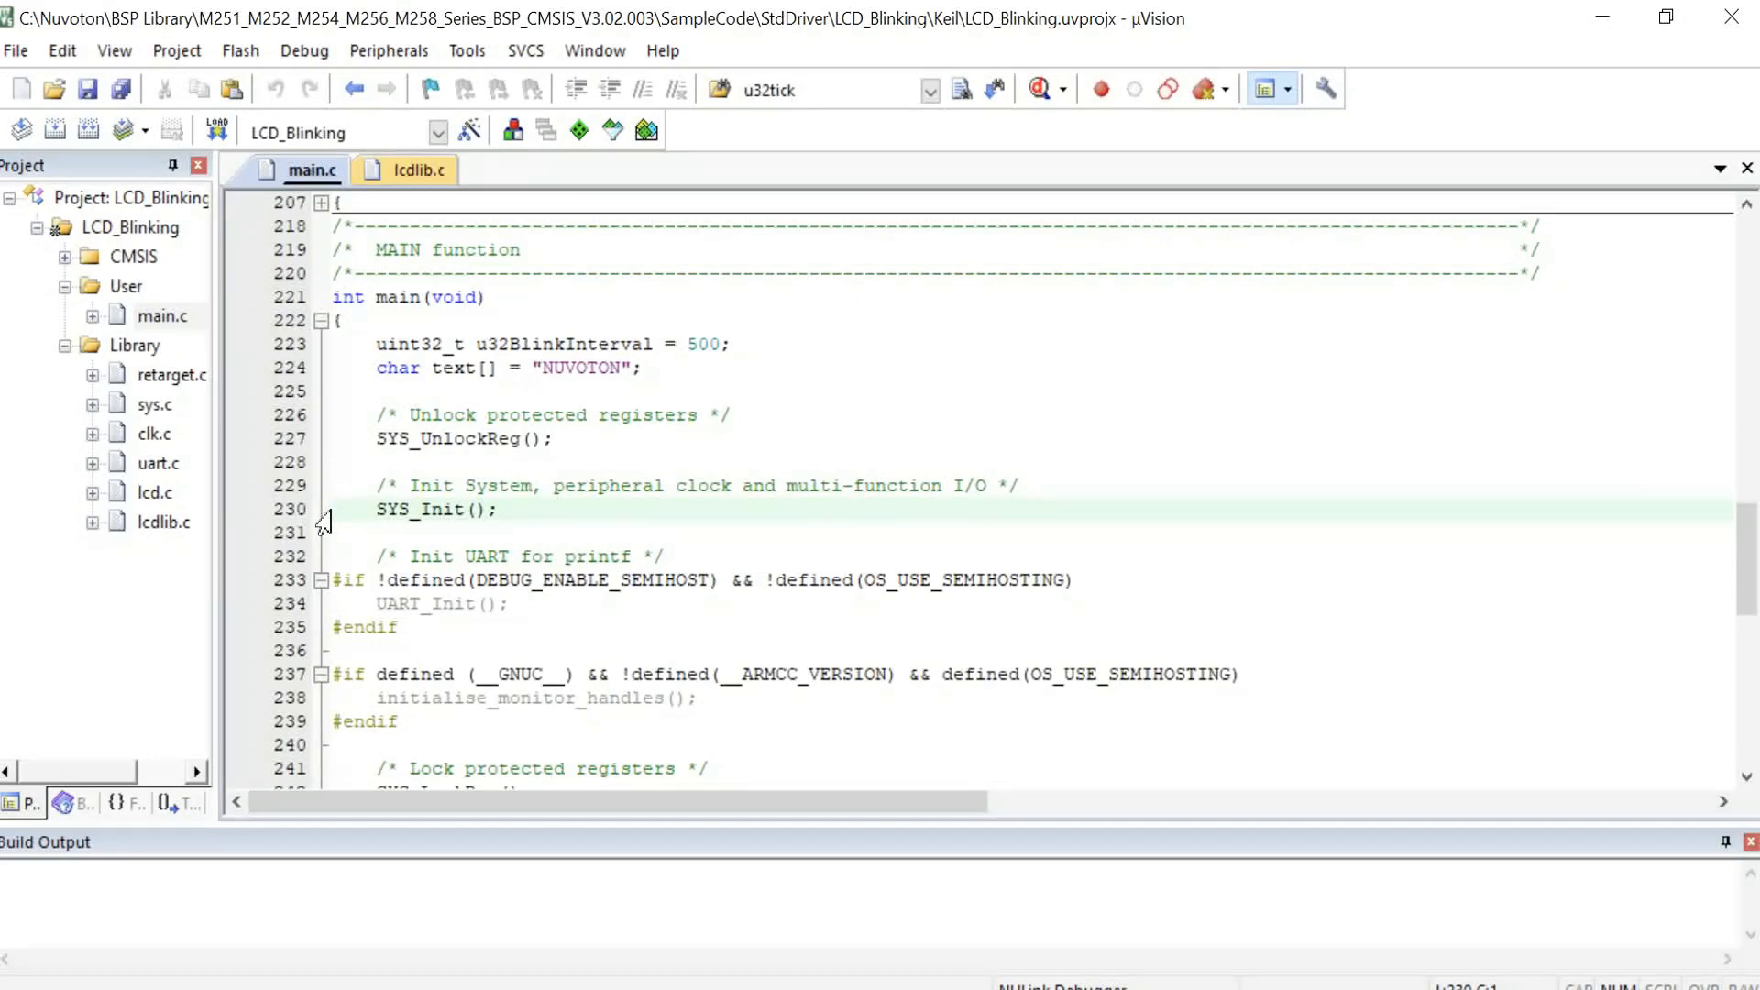
pyautogui.scroll(-10, 322, 521)
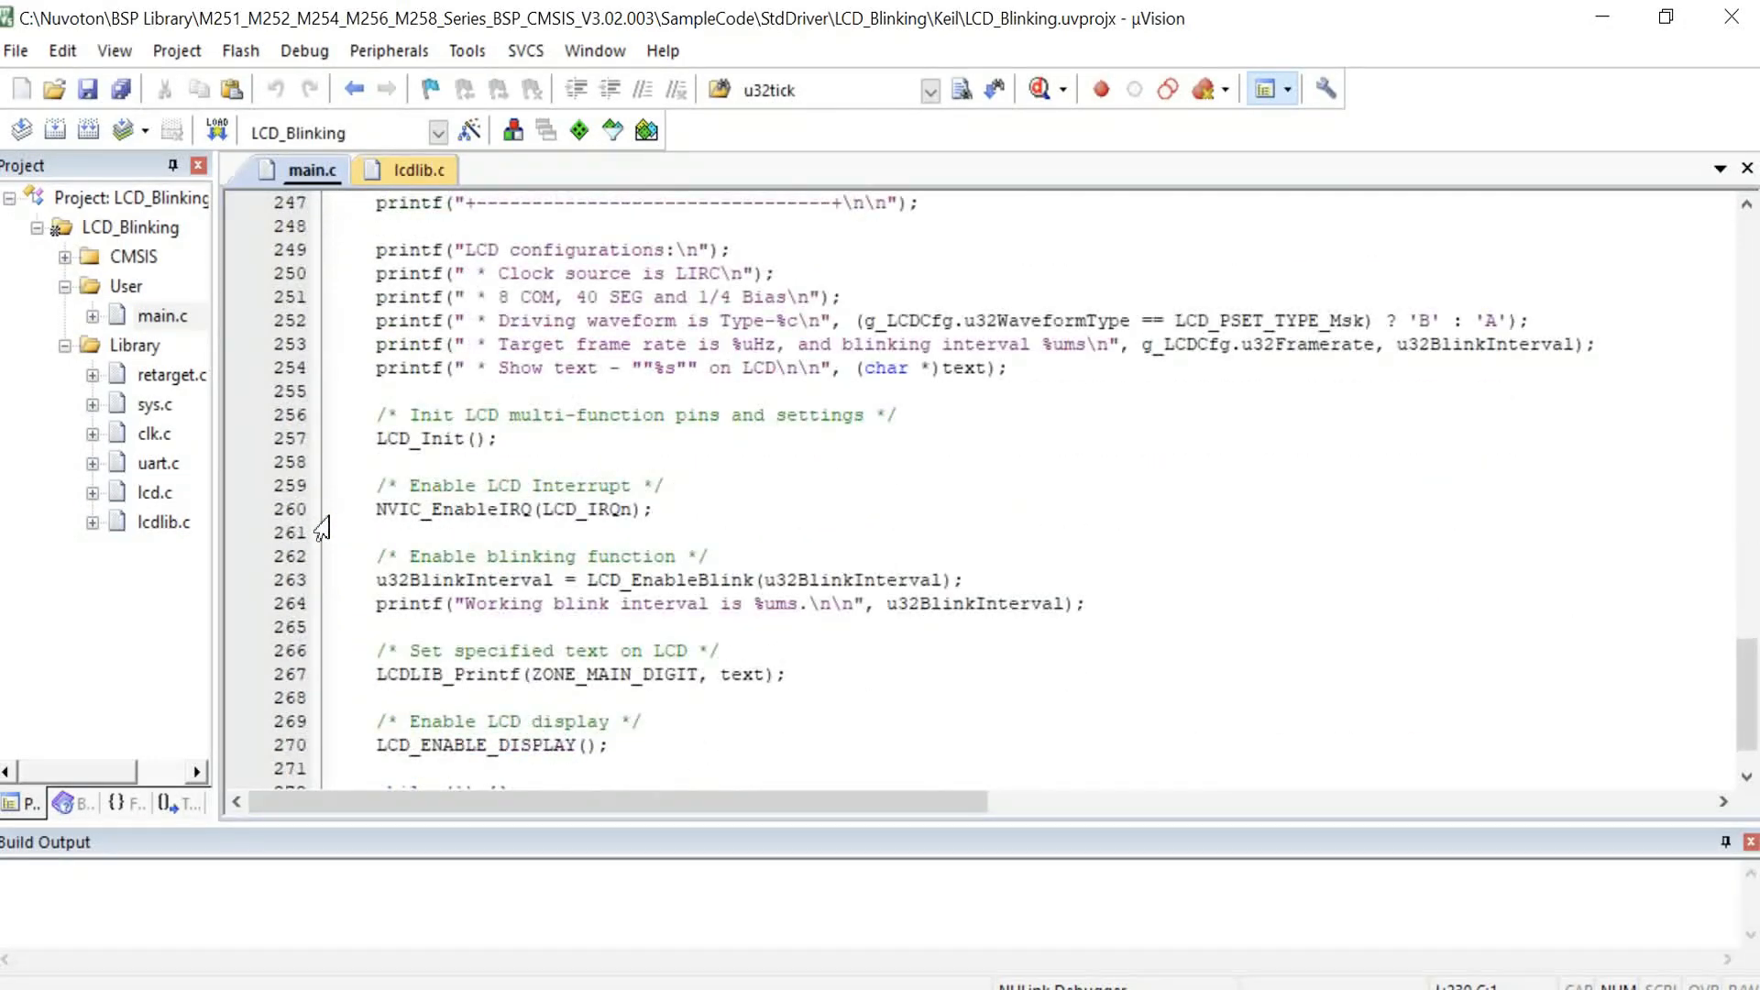
pyautogui.click(333, 440)
pyautogui.scroll(-1, 352, 550)
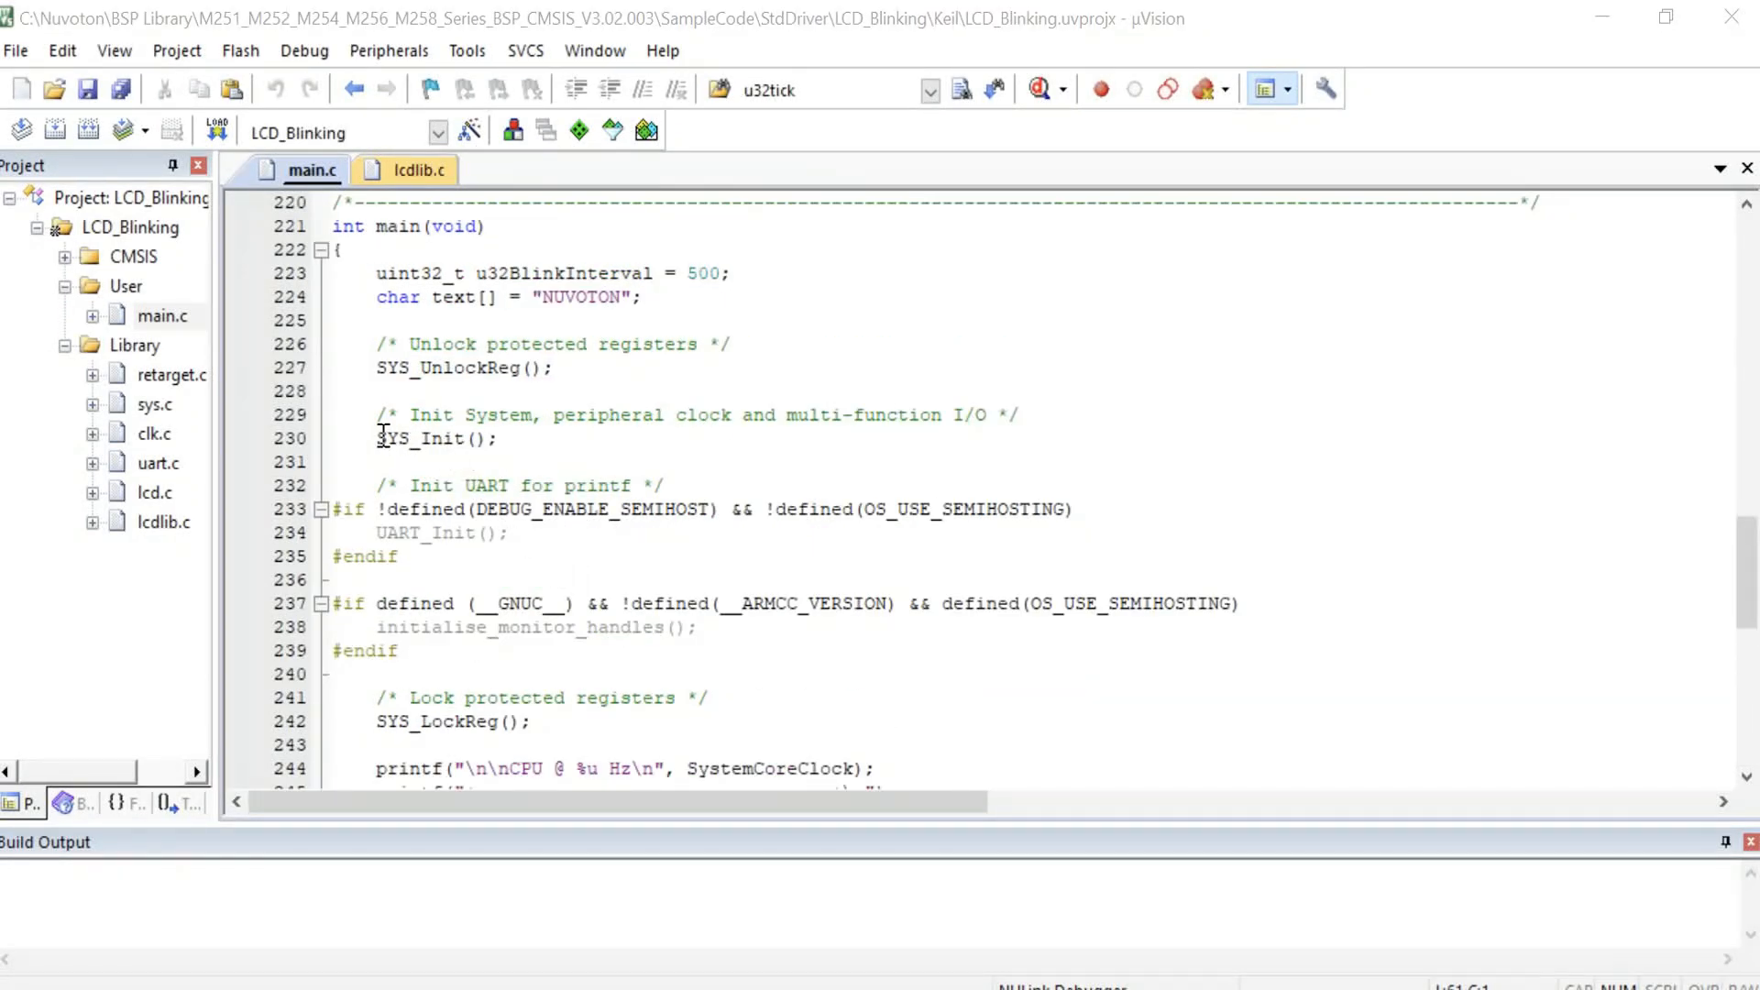
# Step: Go to the definition of SYS_Init and highlight the LCD module clock configuration lines
pyautogui.doubleClick(394, 438)
pyautogui.rightClick(394, 438)
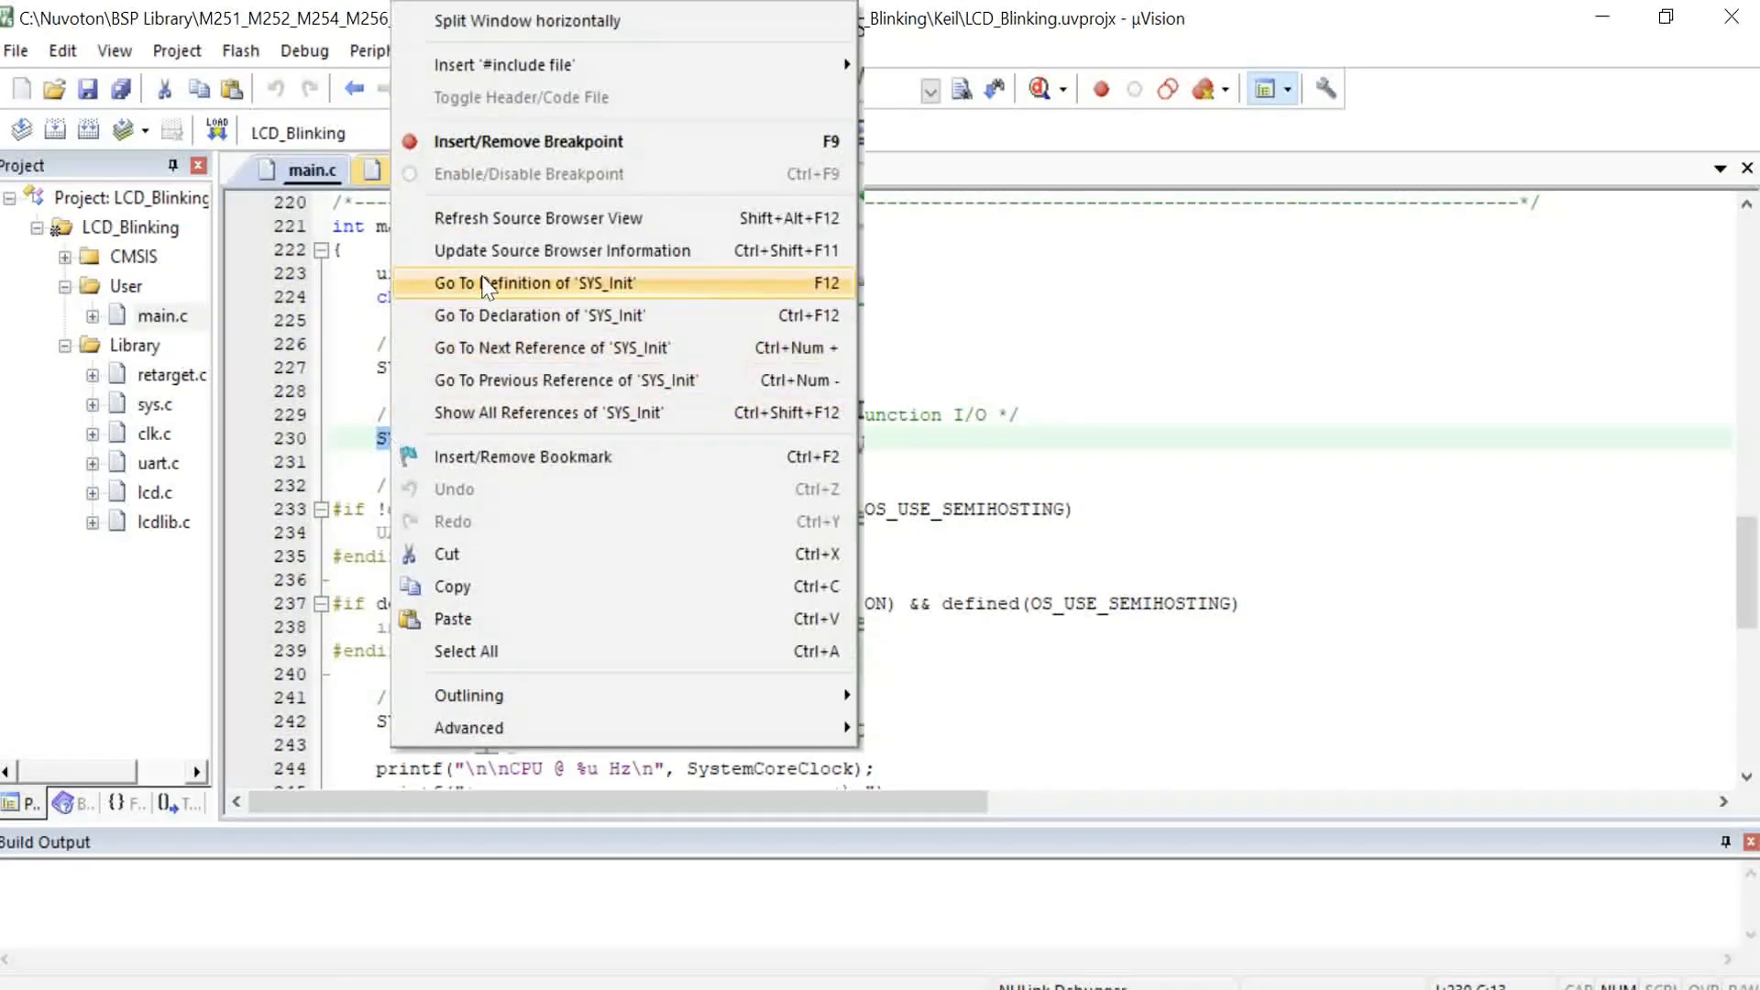
pyautogui.click(422, 283)
pyautogui.click(321, 249)
pyautogui.scroll(-9, 326, 348)
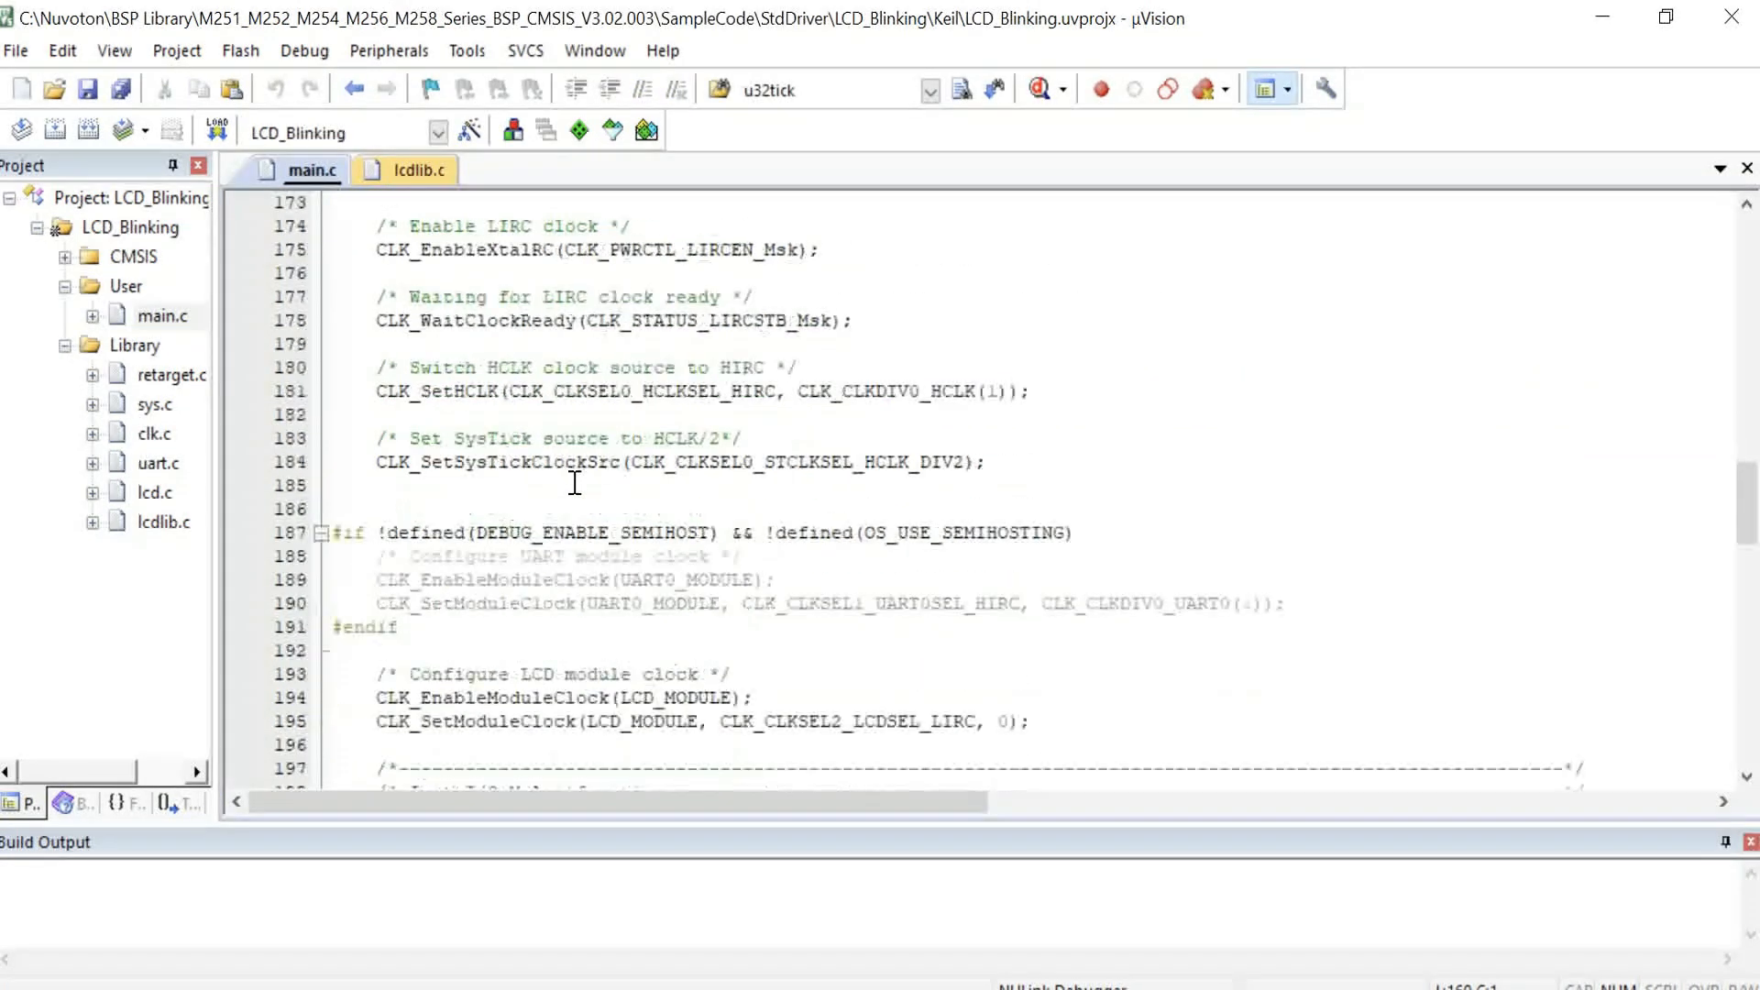
pyautogui.moveTo(371, 320); pyautogui.dragTo(1032, 369)
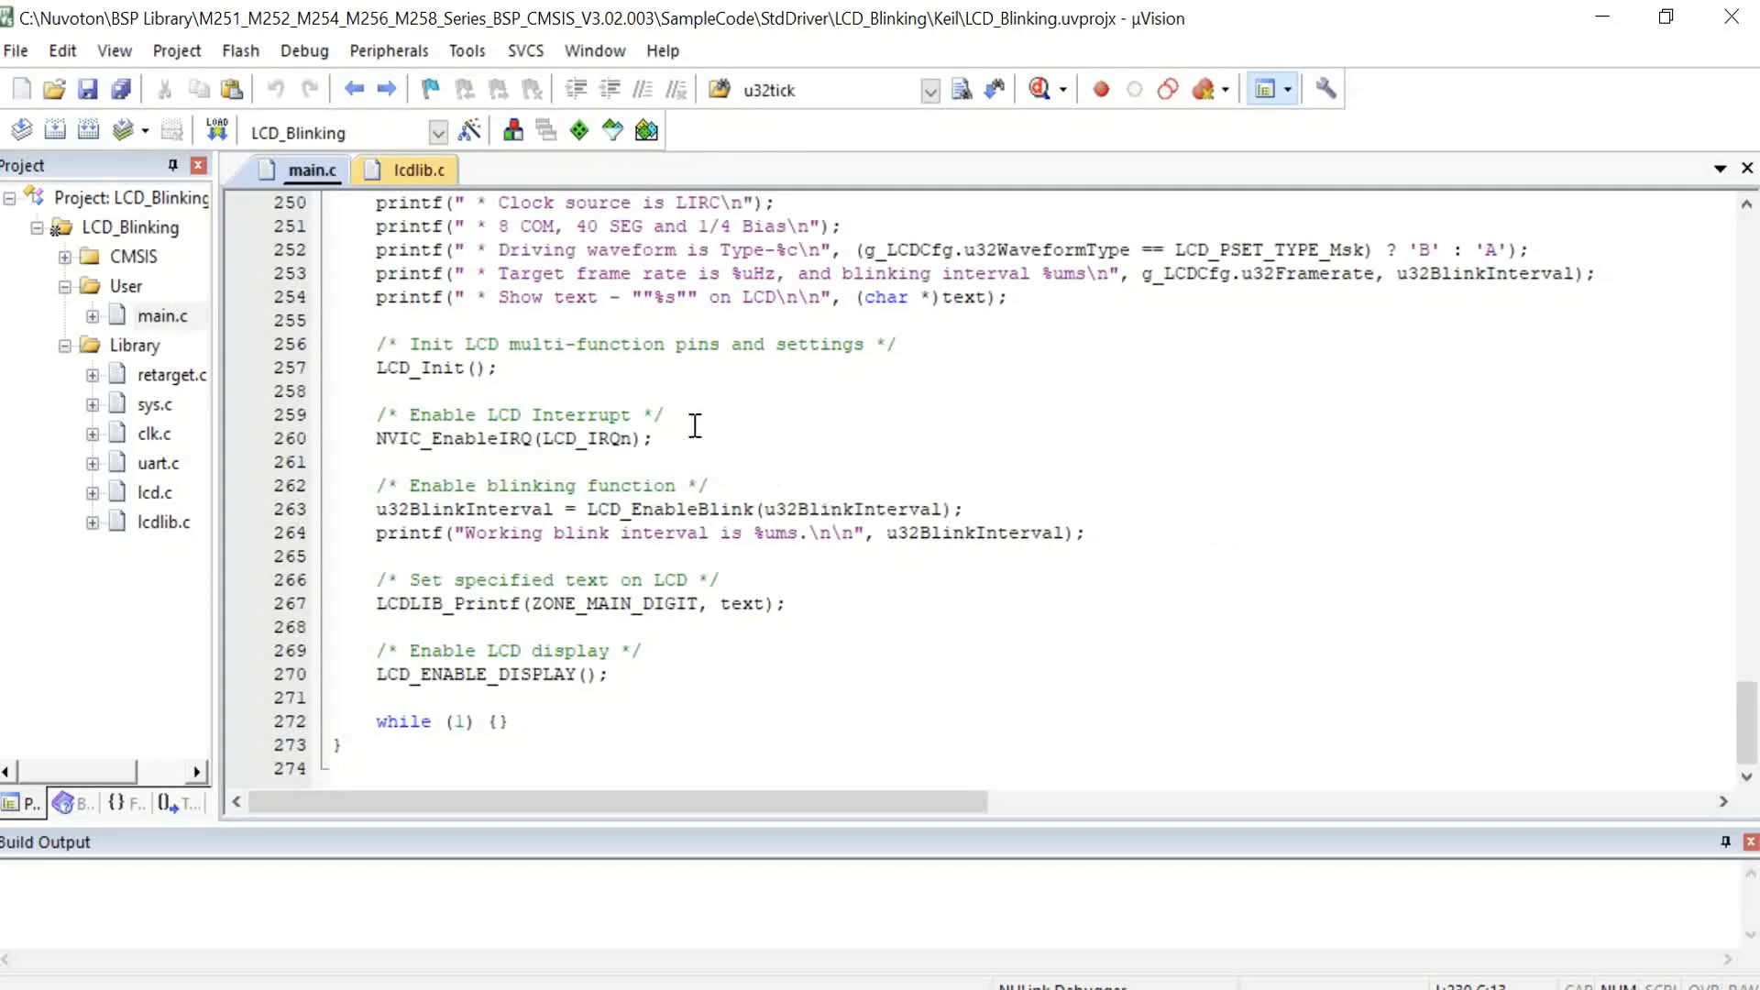
pyautogui.moveTo(502, 368); pyautogui.dragTo(336, 369)
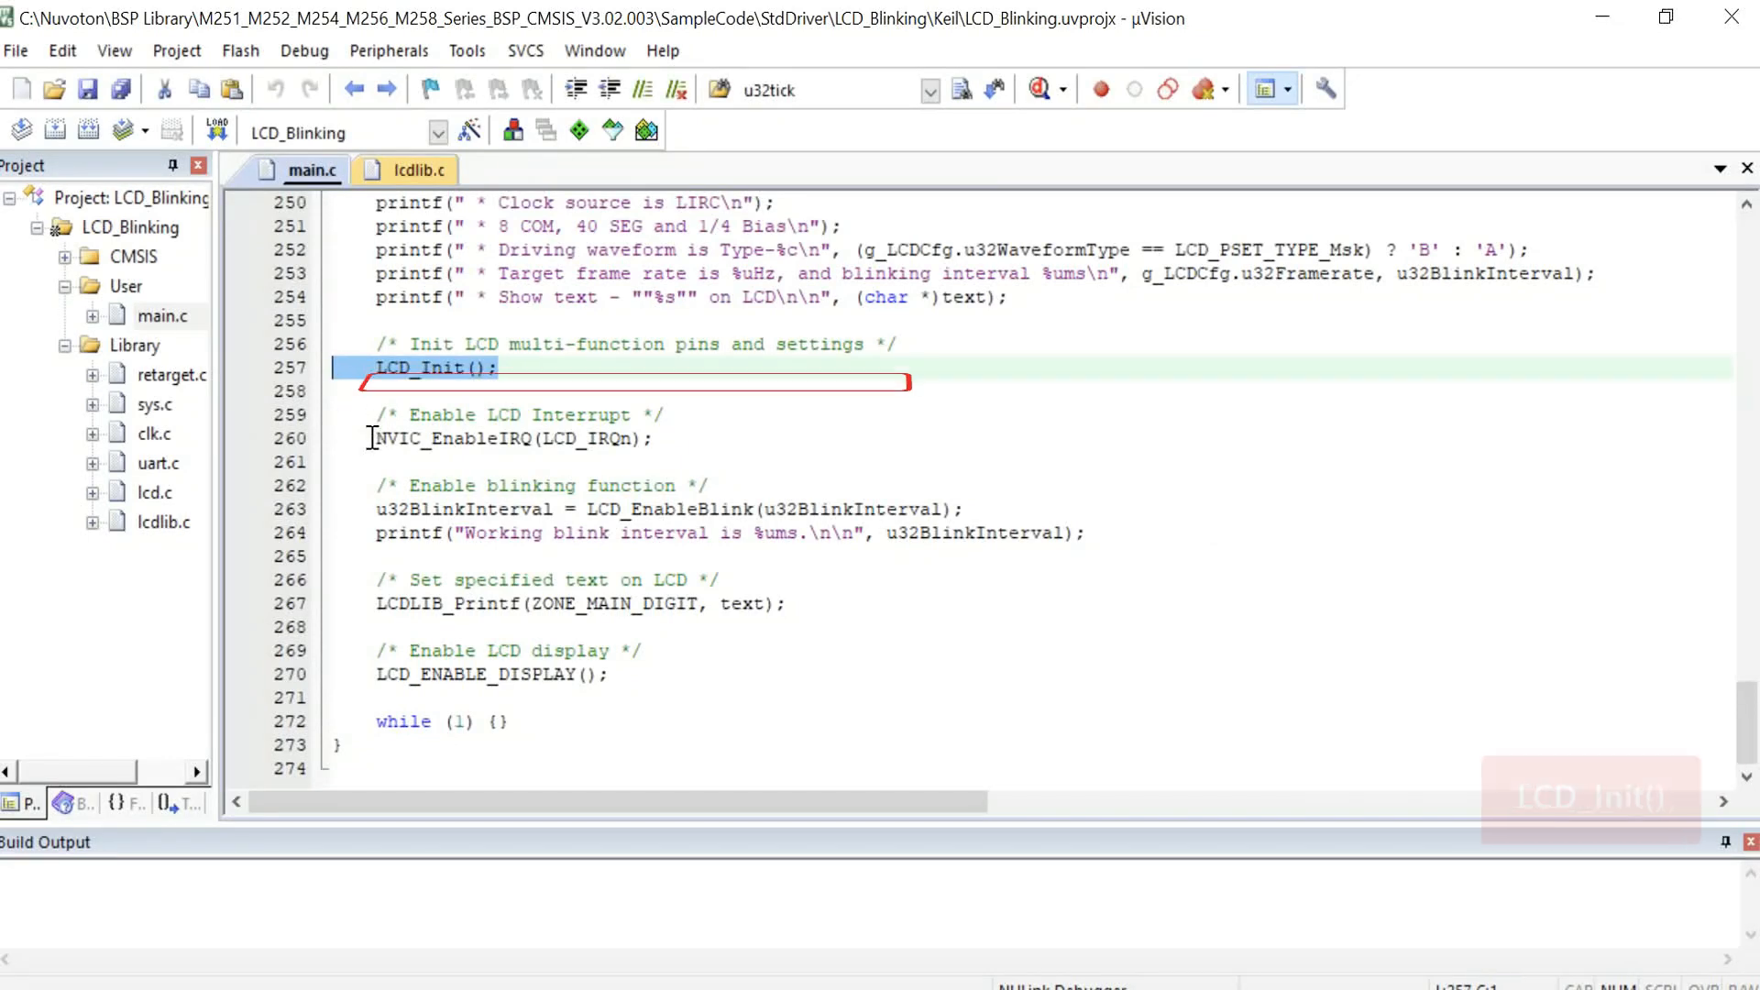
# Step: Highlight the LCDLIB_Printf and LCD_ENABLE_DISPLAY calls in the main function
pyautogui.click(350, 513)
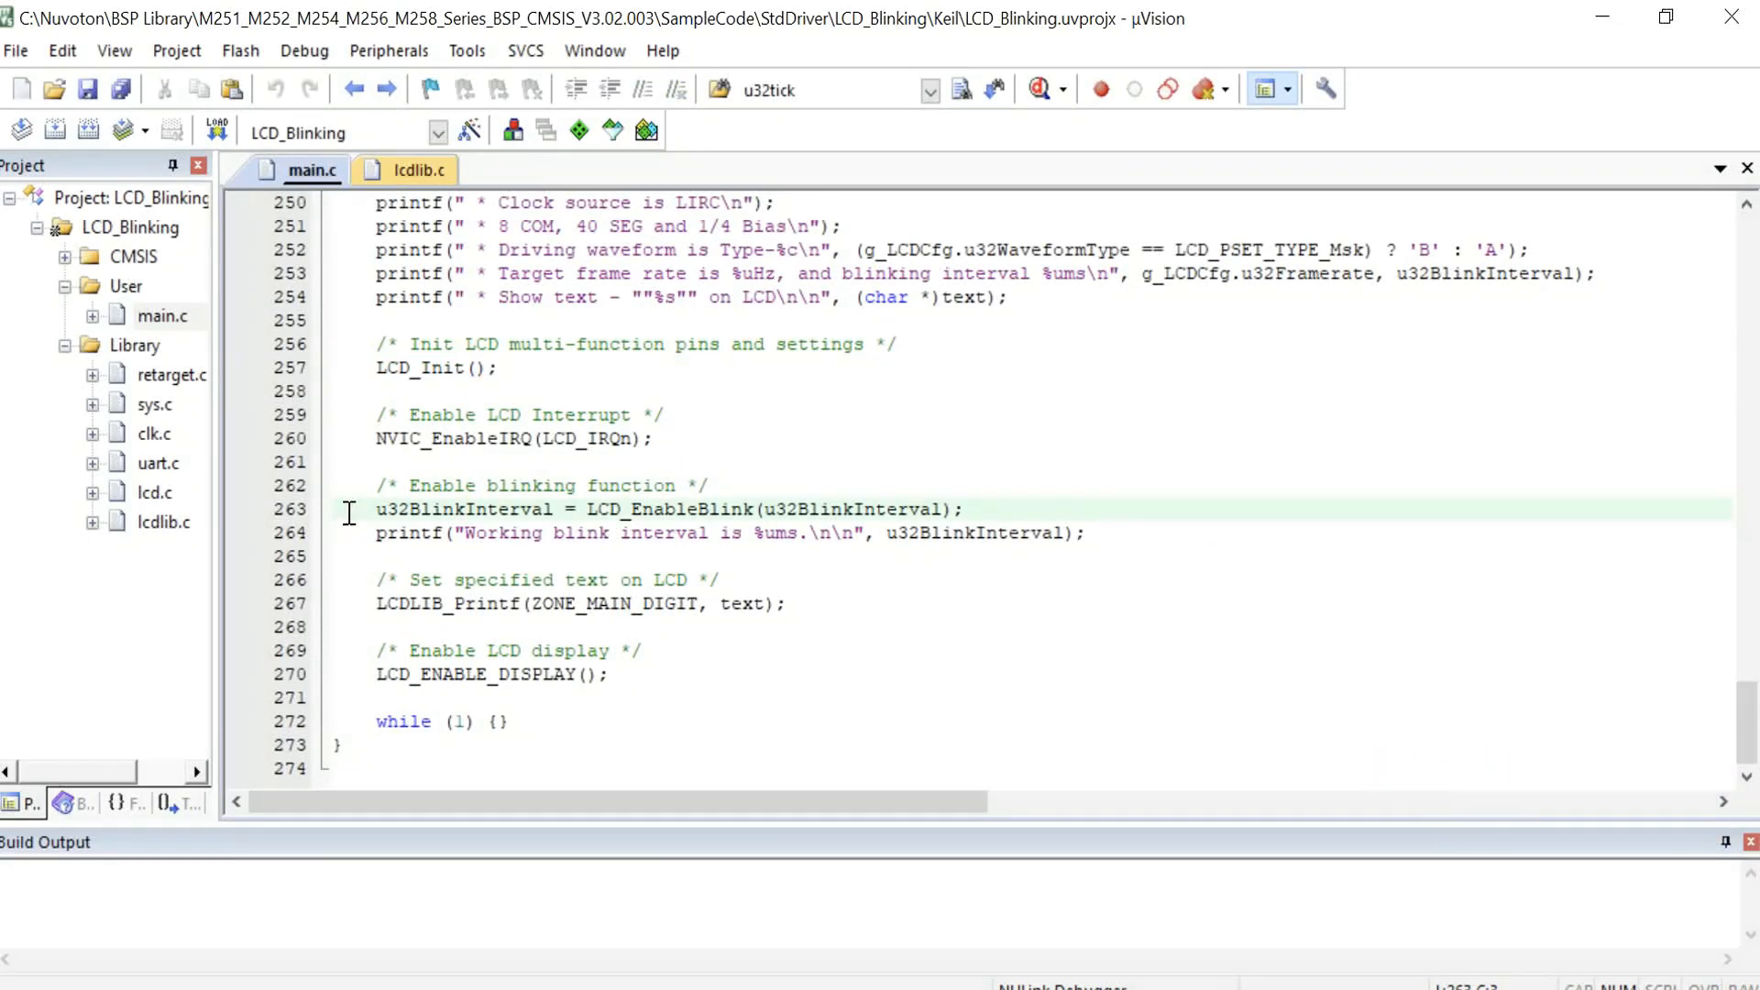
pyautogui.moveTo(336, 604); pyautogui.dragTo(813, 602)
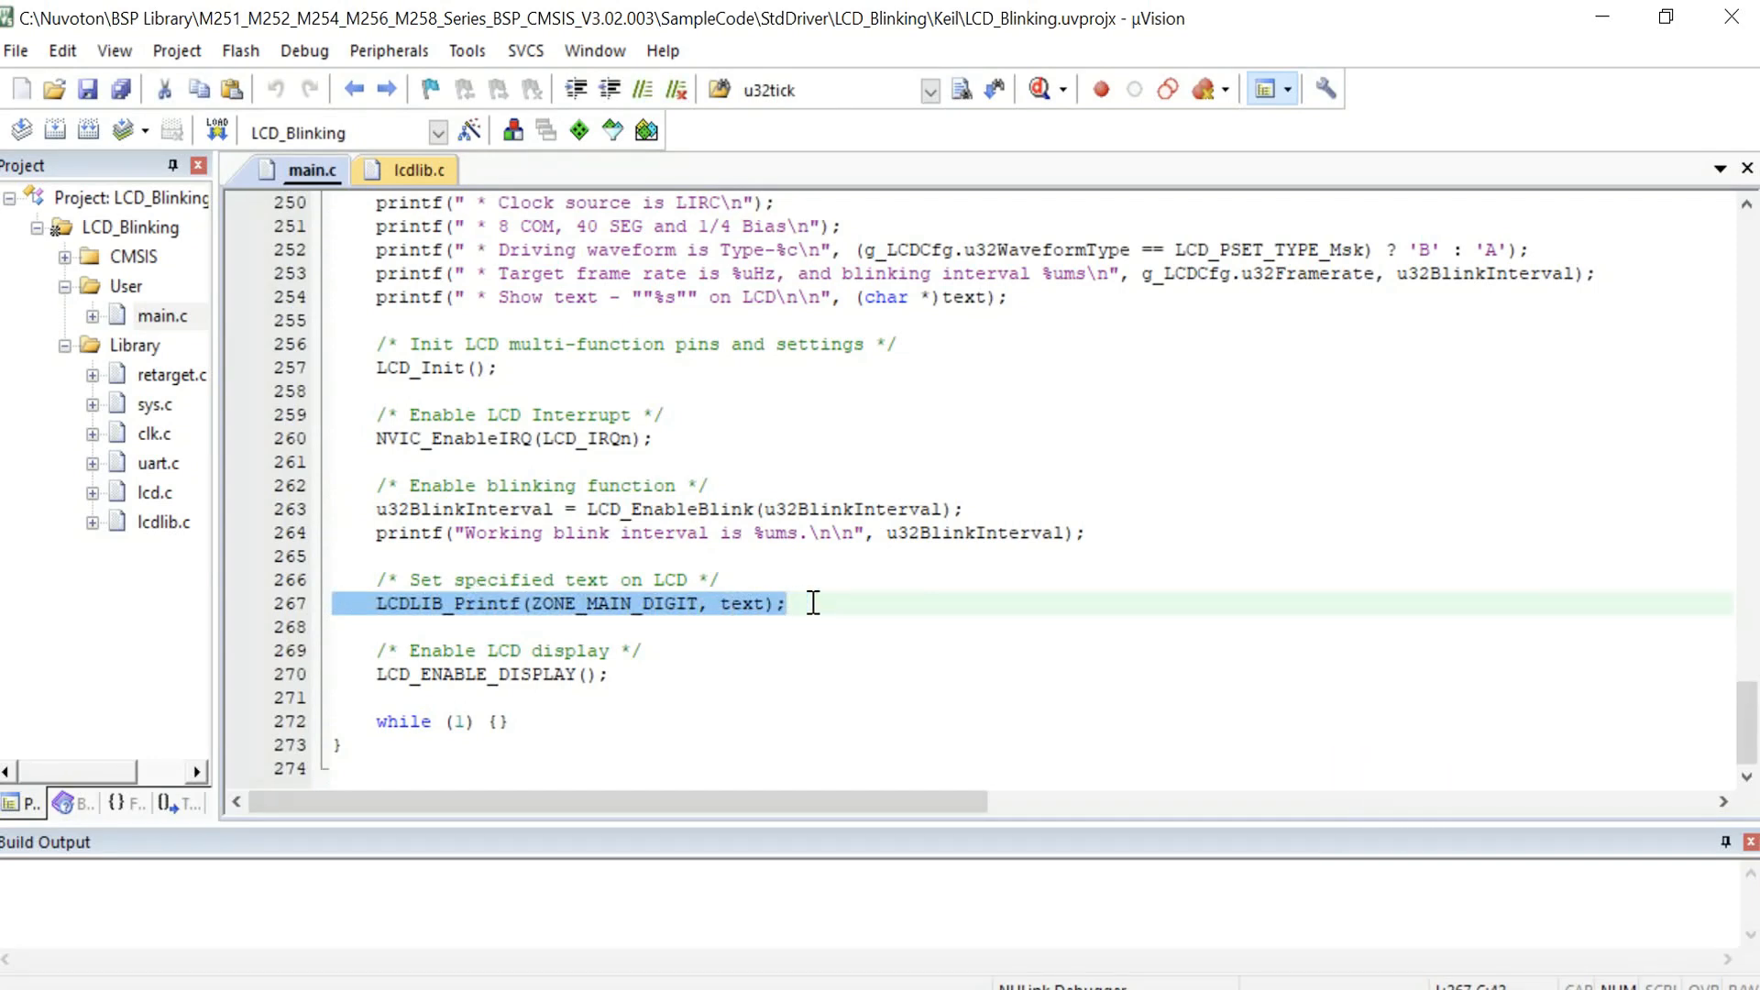
pyautogui.moveTo(336, 675); pyautogui.dragTo(642, 679)
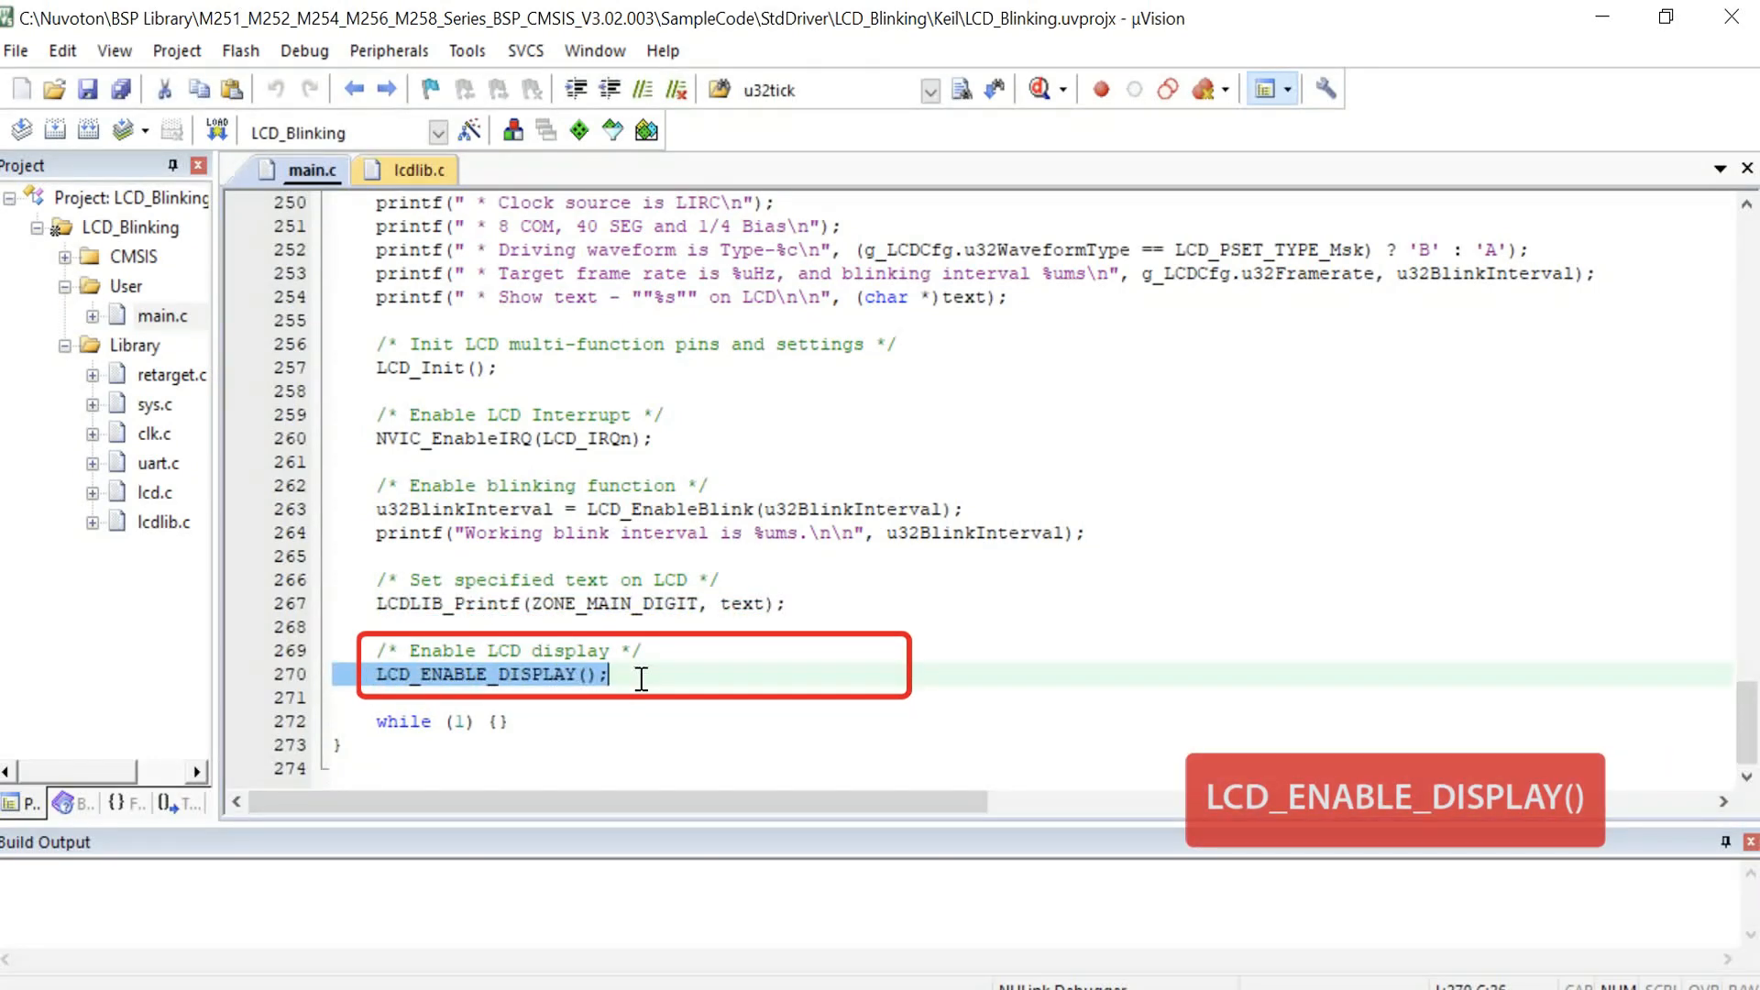
# Step: Go to the definition of LCD_Init and review its pin usage summary, multi-function pin setup and LCD_Open call
pyautogui.click(493, 375)
pyautogui.doubleClick(432, 370)
pyautogui.rightClick(432, 370)
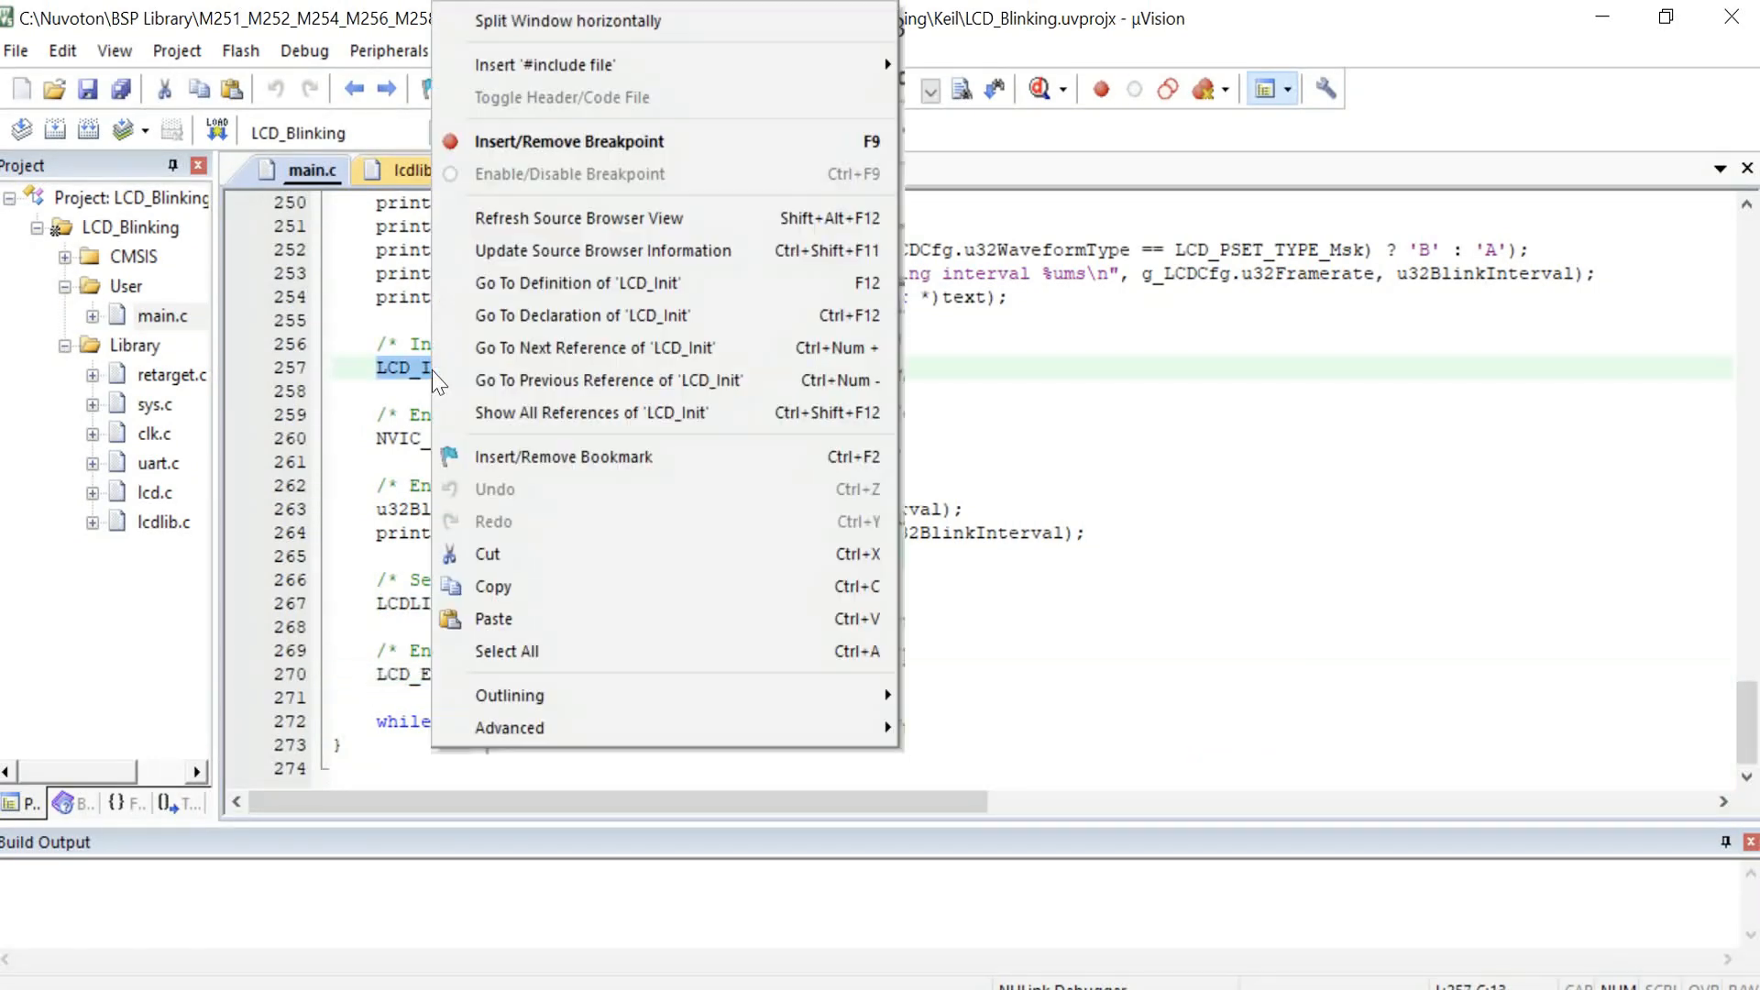
pyautogui.click(516, 290)
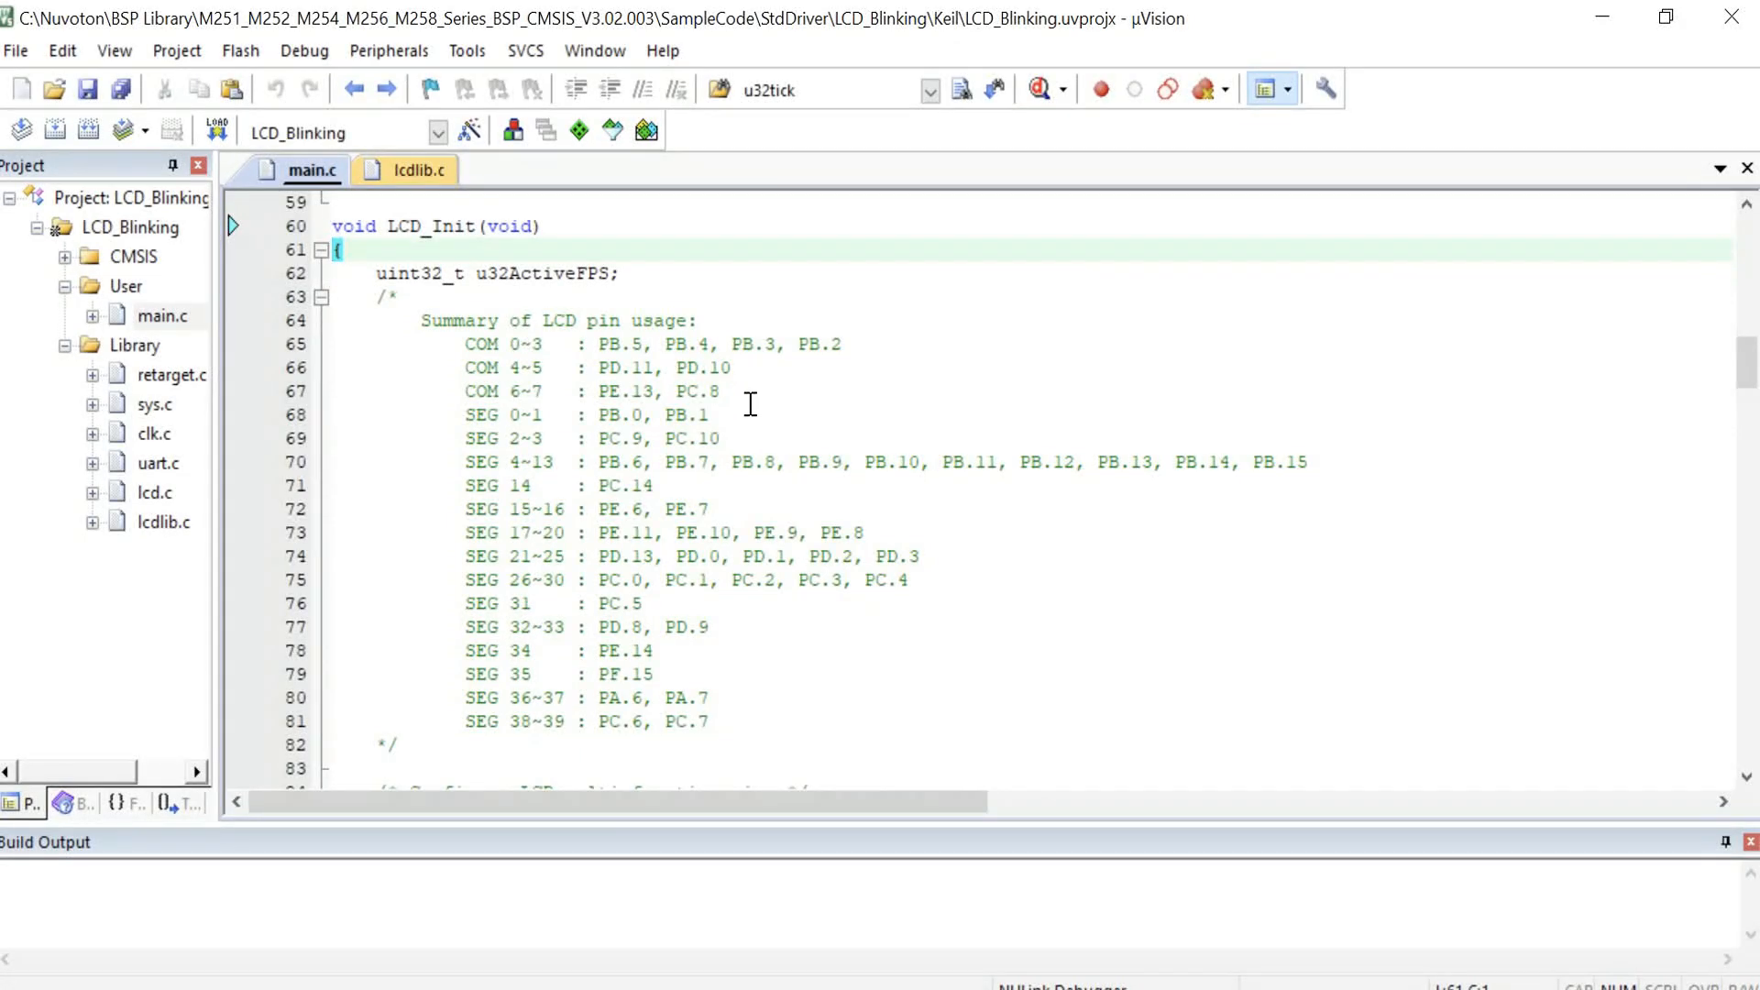
pyautogui.scroll(-1, 784, 410)
pyautogui.click(756, 648)
pyautogui.scroll(-7, 697, 596)
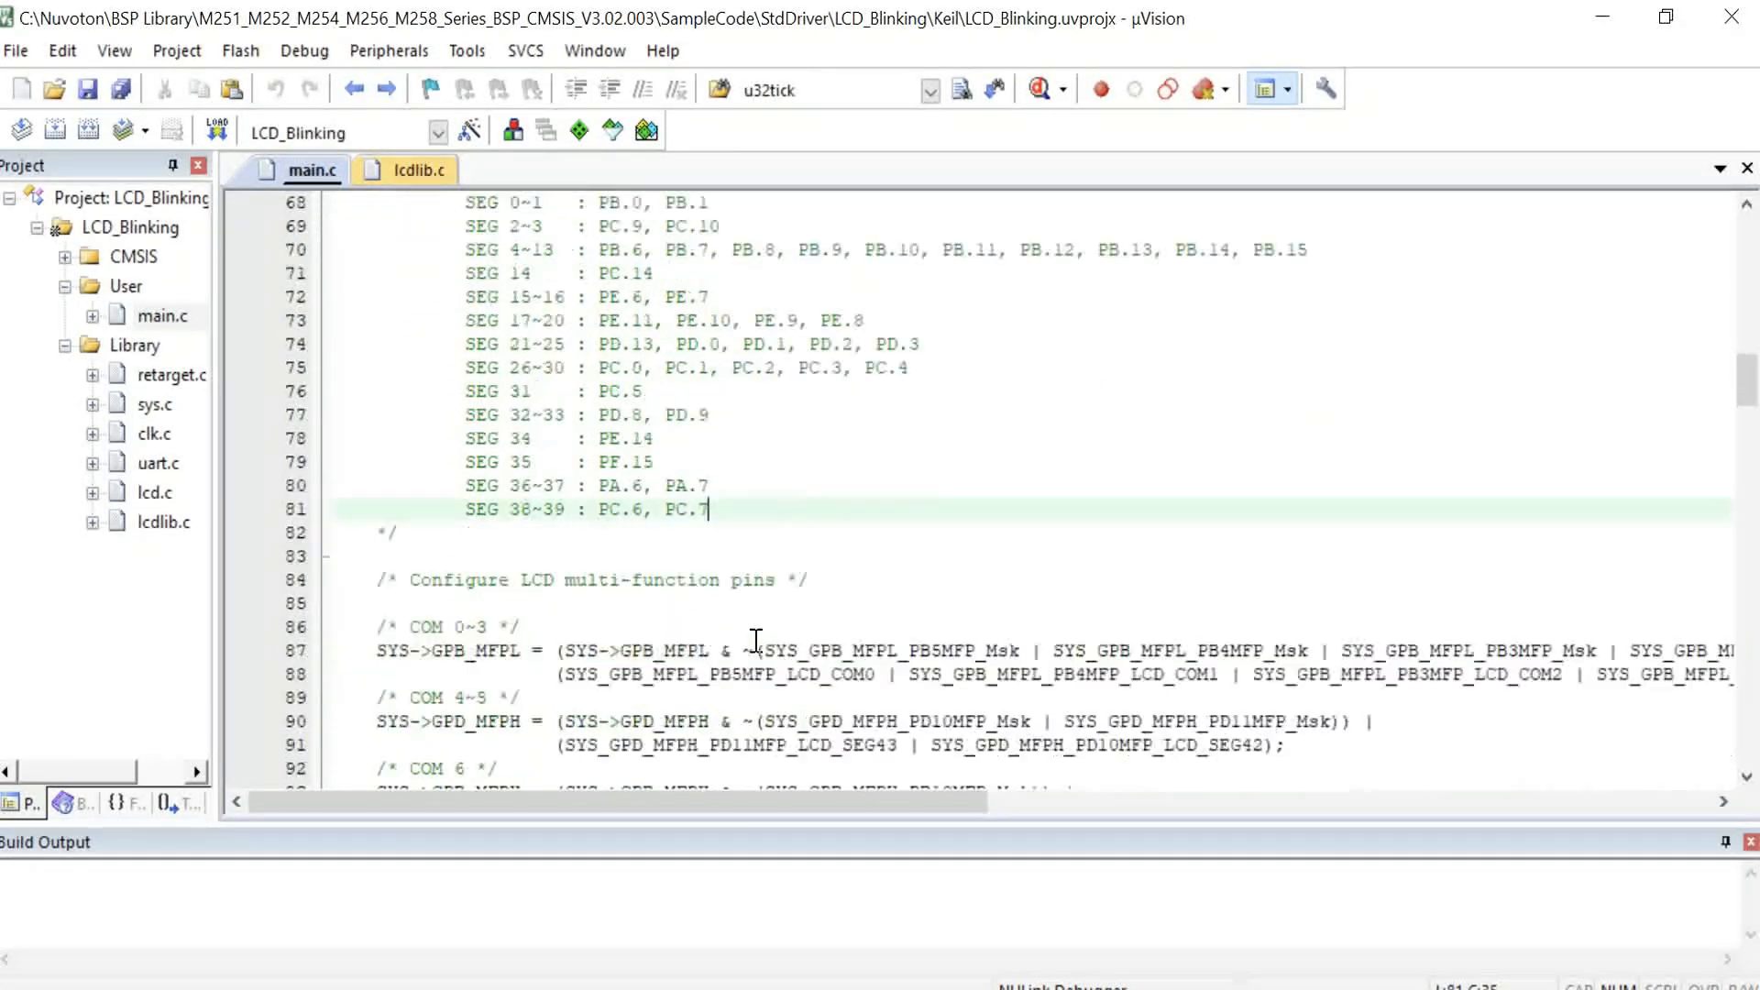
pyautogui.moveTo(346, 281); pyautogui.dragTo(444, 548)
pyautogui.scroll(-3, 444, 548)
pyautogui.click(444, 548)
pyautogui.scroll(-12, 444, 548)
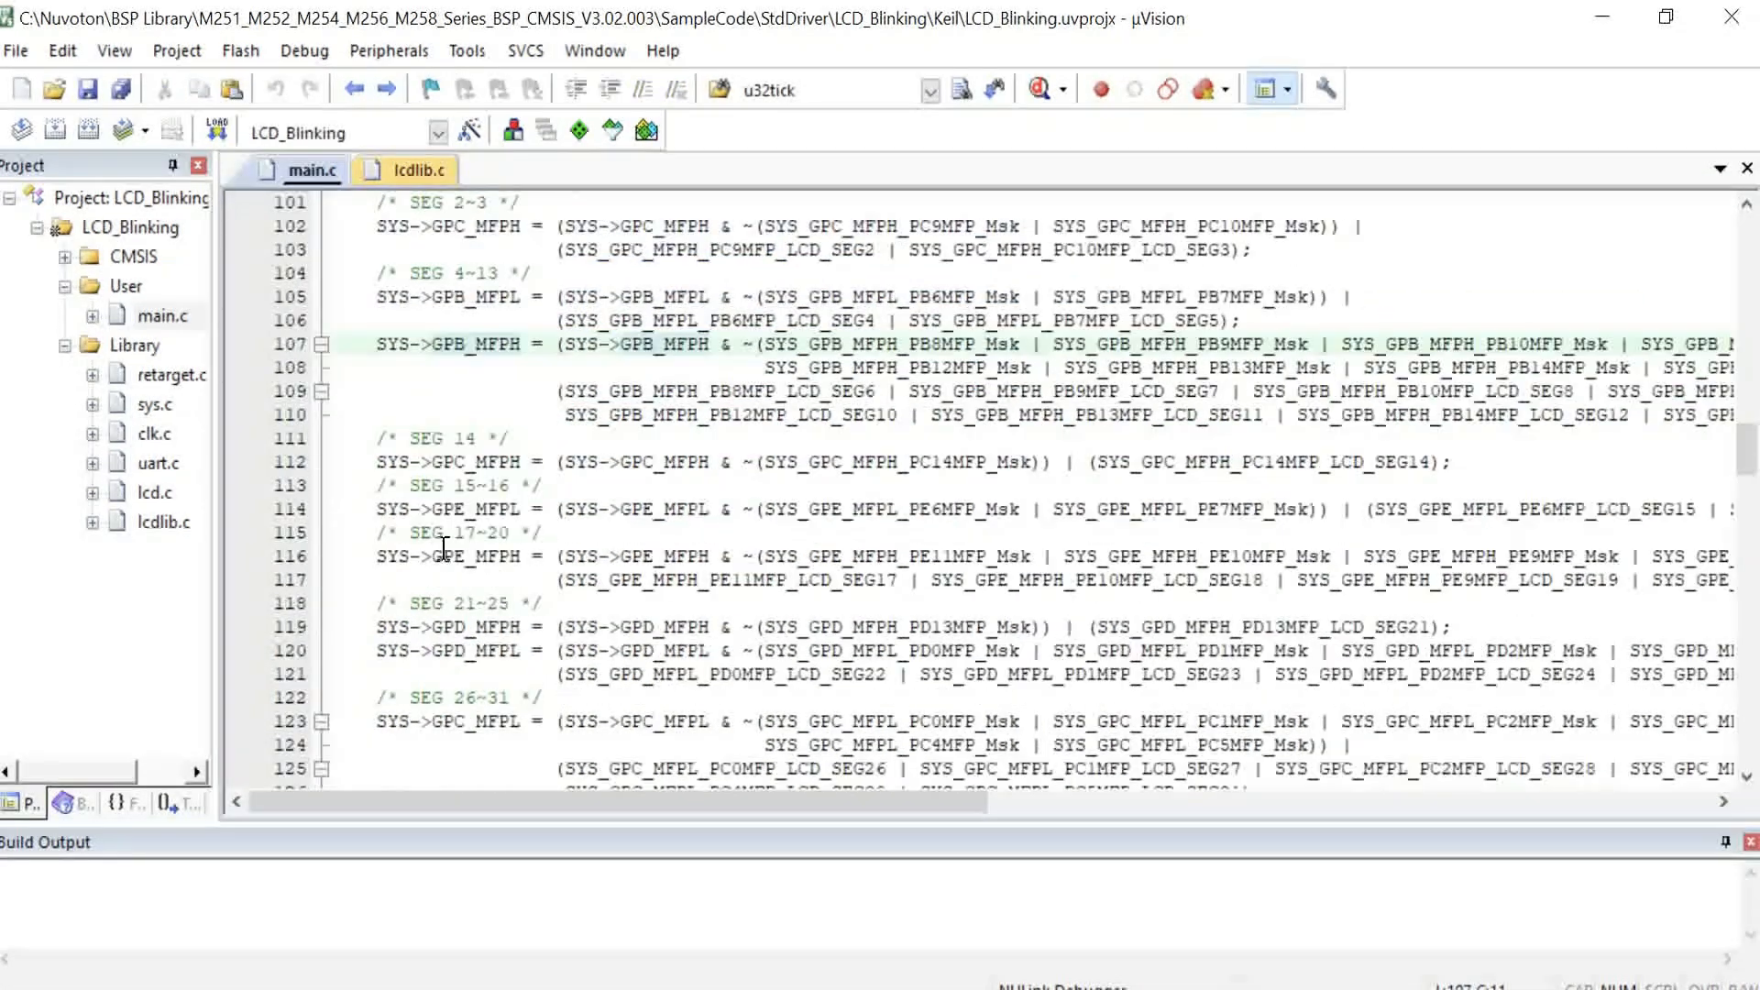
pyautogui.scroll(-3, 444, 548)
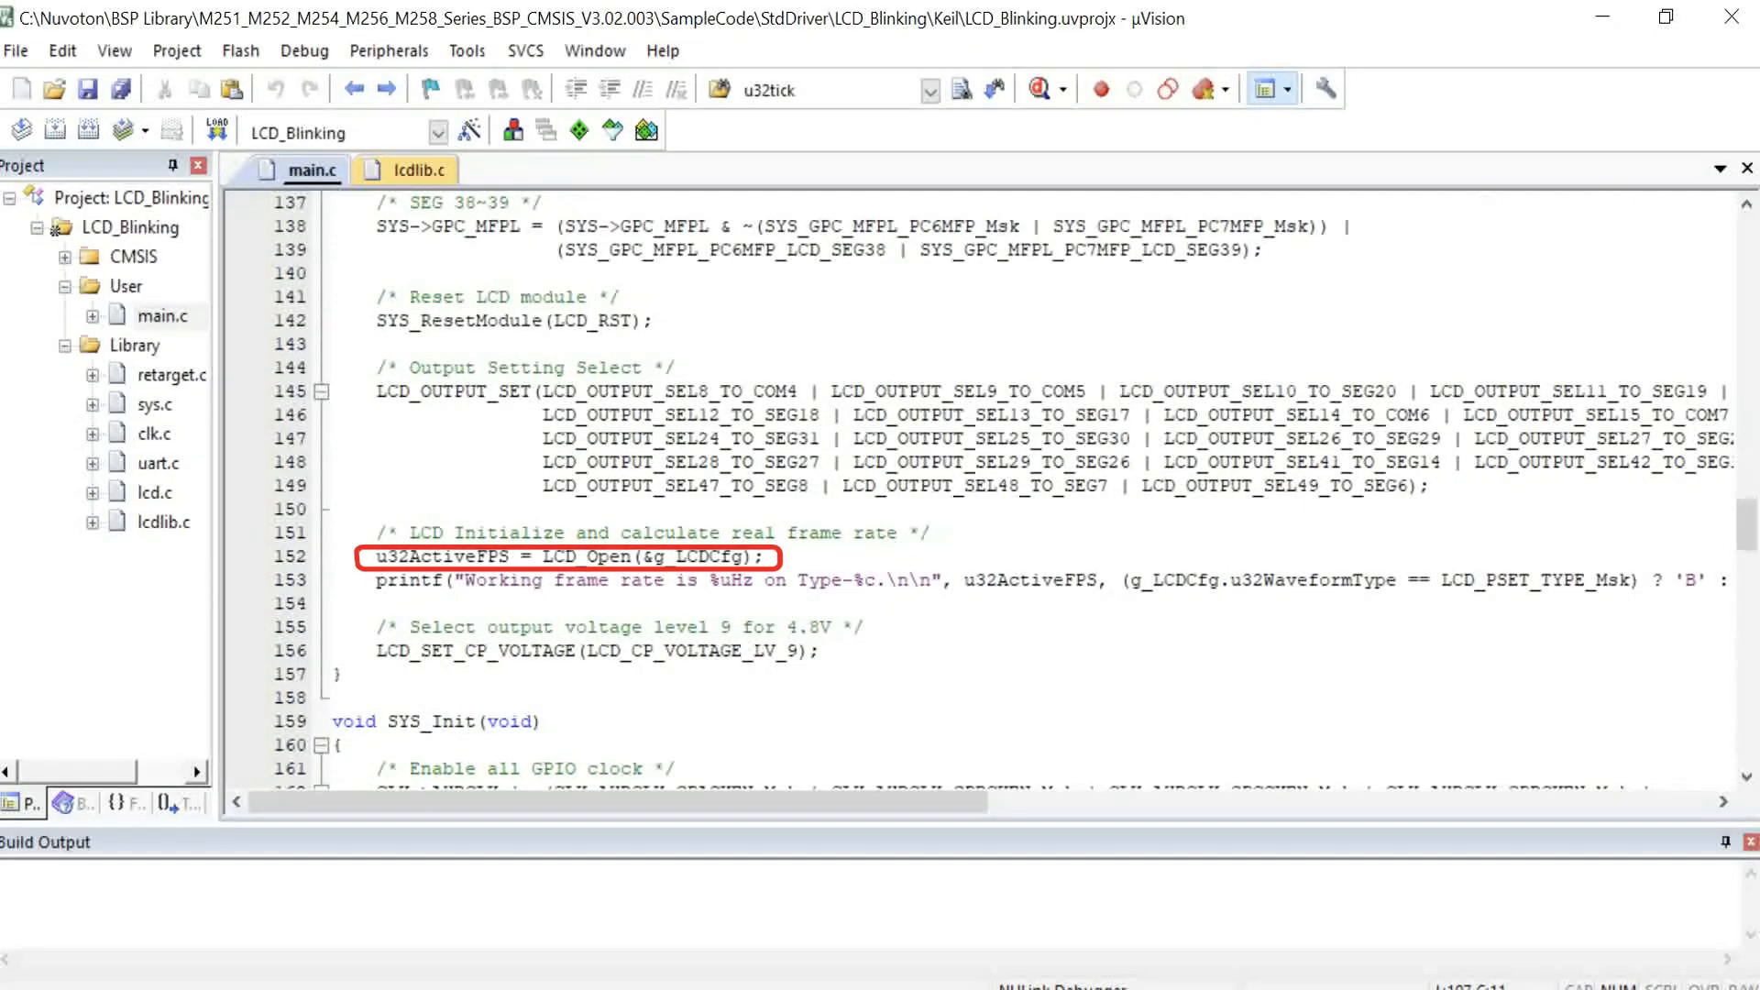
pyautogui.click(354, 555)
pyautogui.click(342, 650)
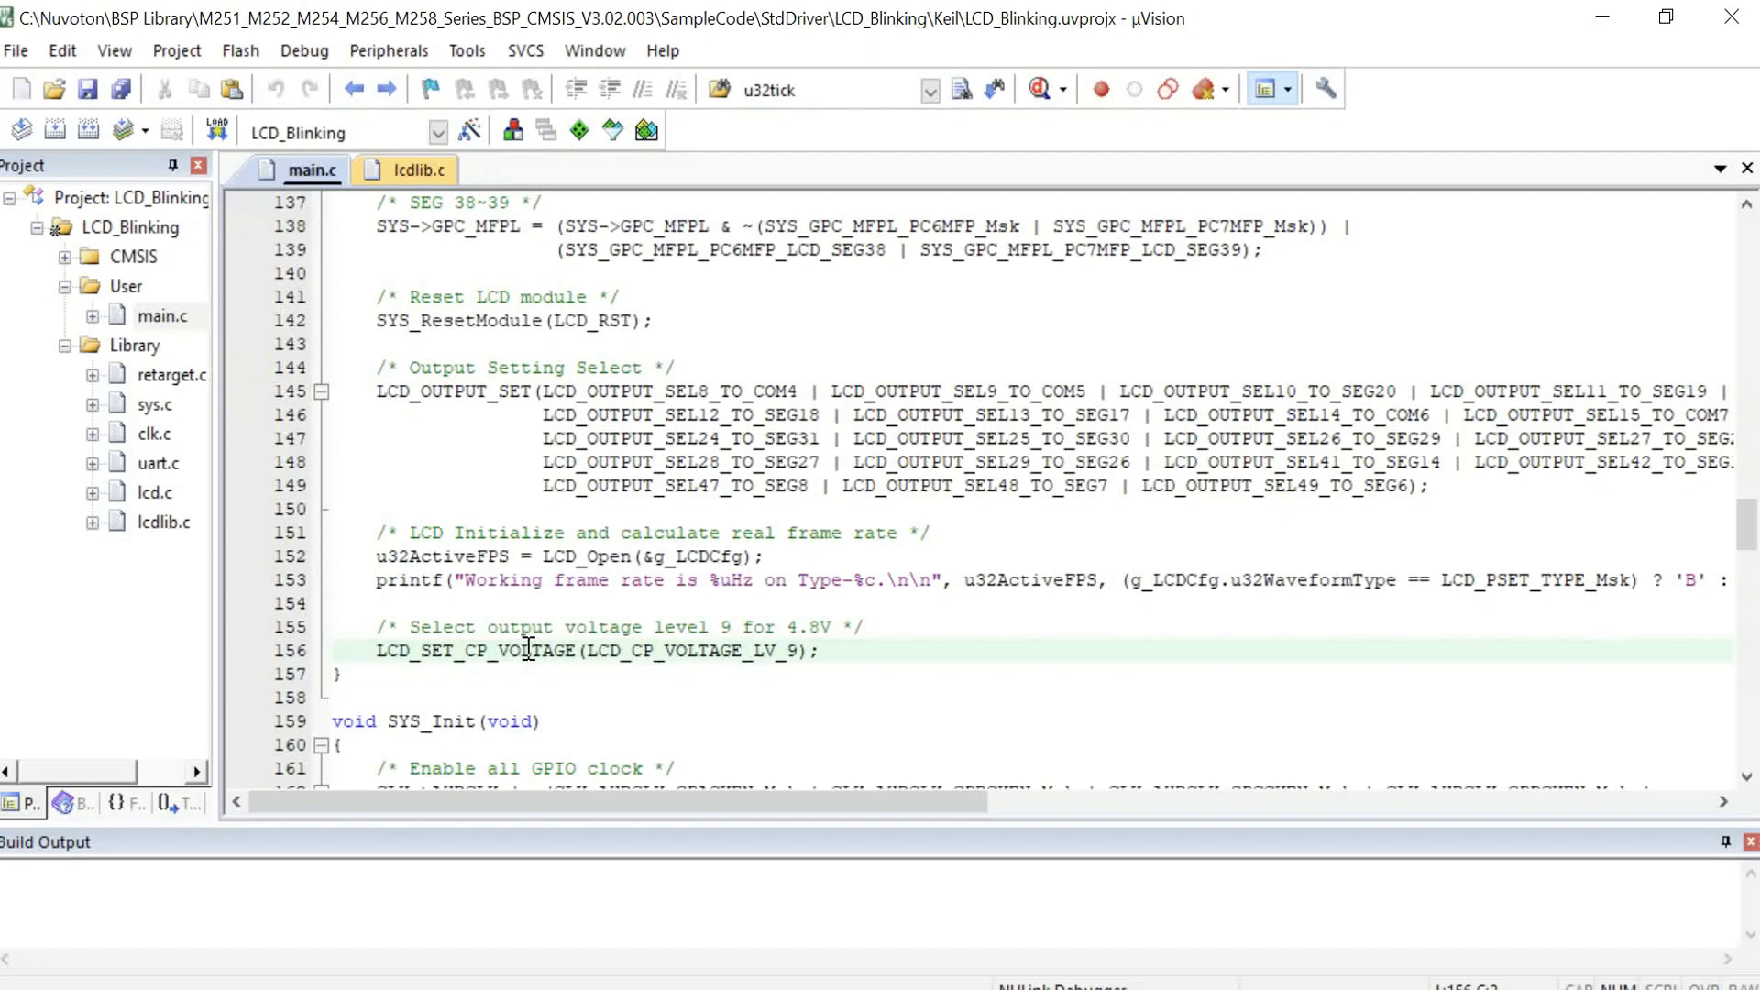
# Step: Go to the definition of g_LCDCfg to review the LCD configuration structure, then navigate back to main
pyautogui.click(606, 557)
pyautogui.doubleClick(702, 556)
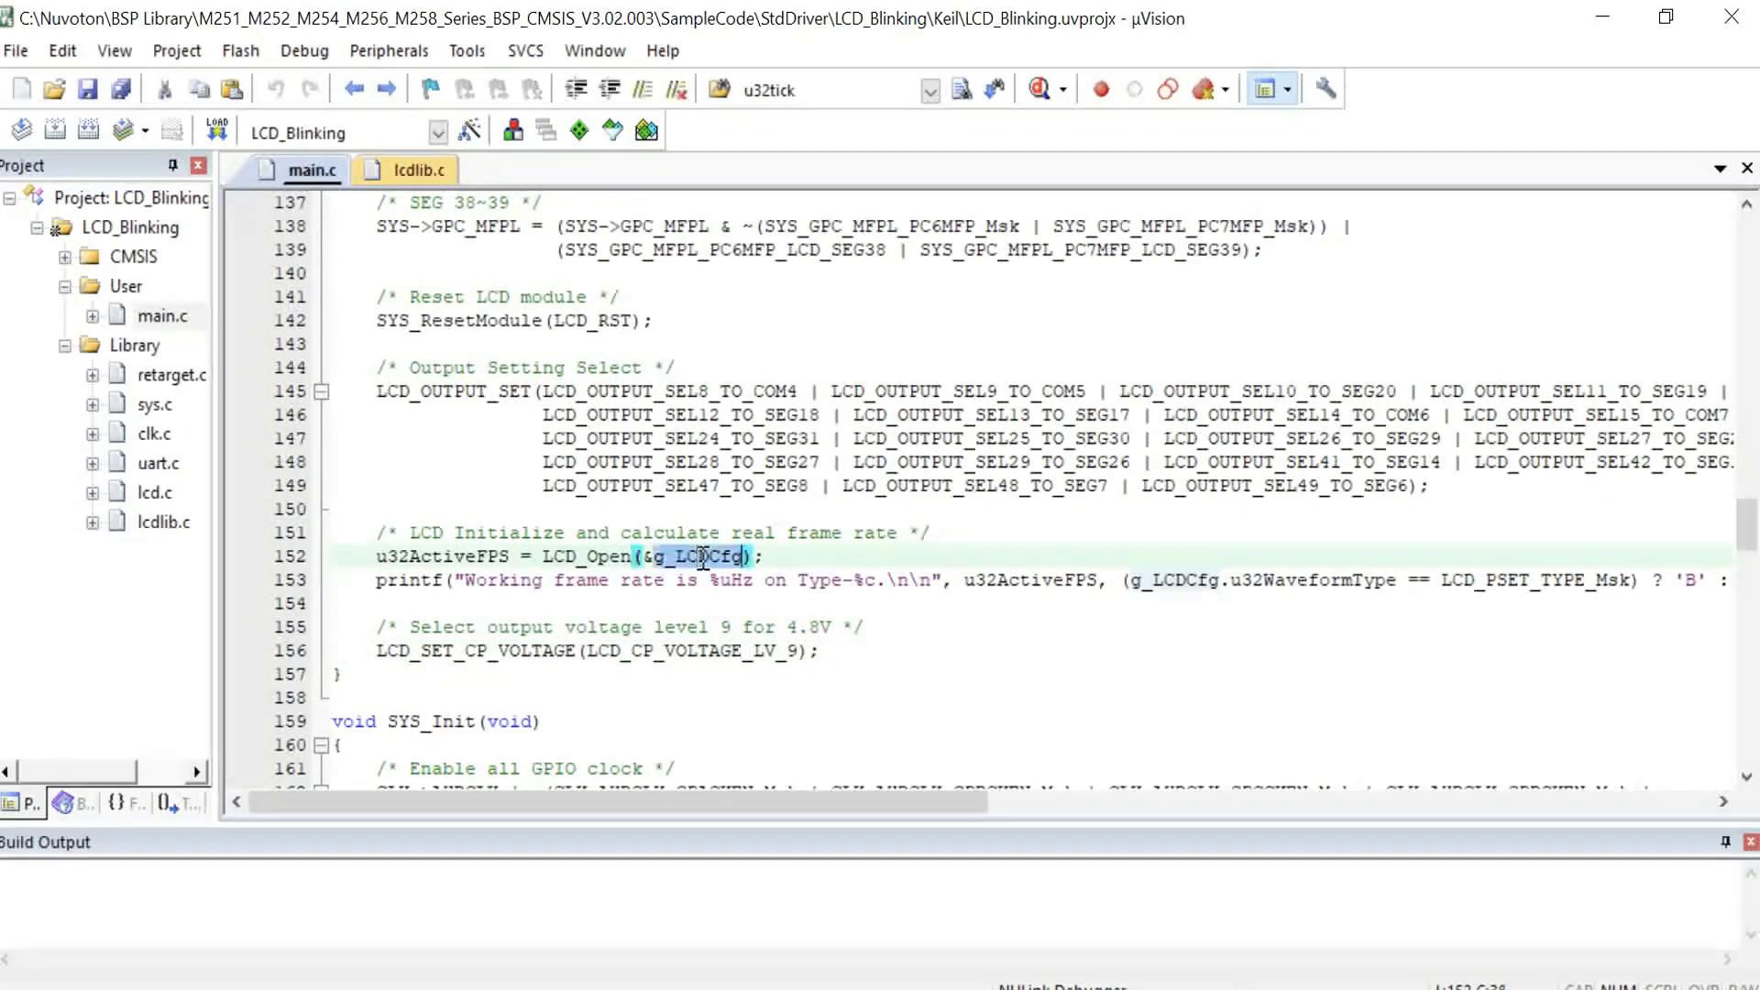
pyautogui.rightClick(701, 557)
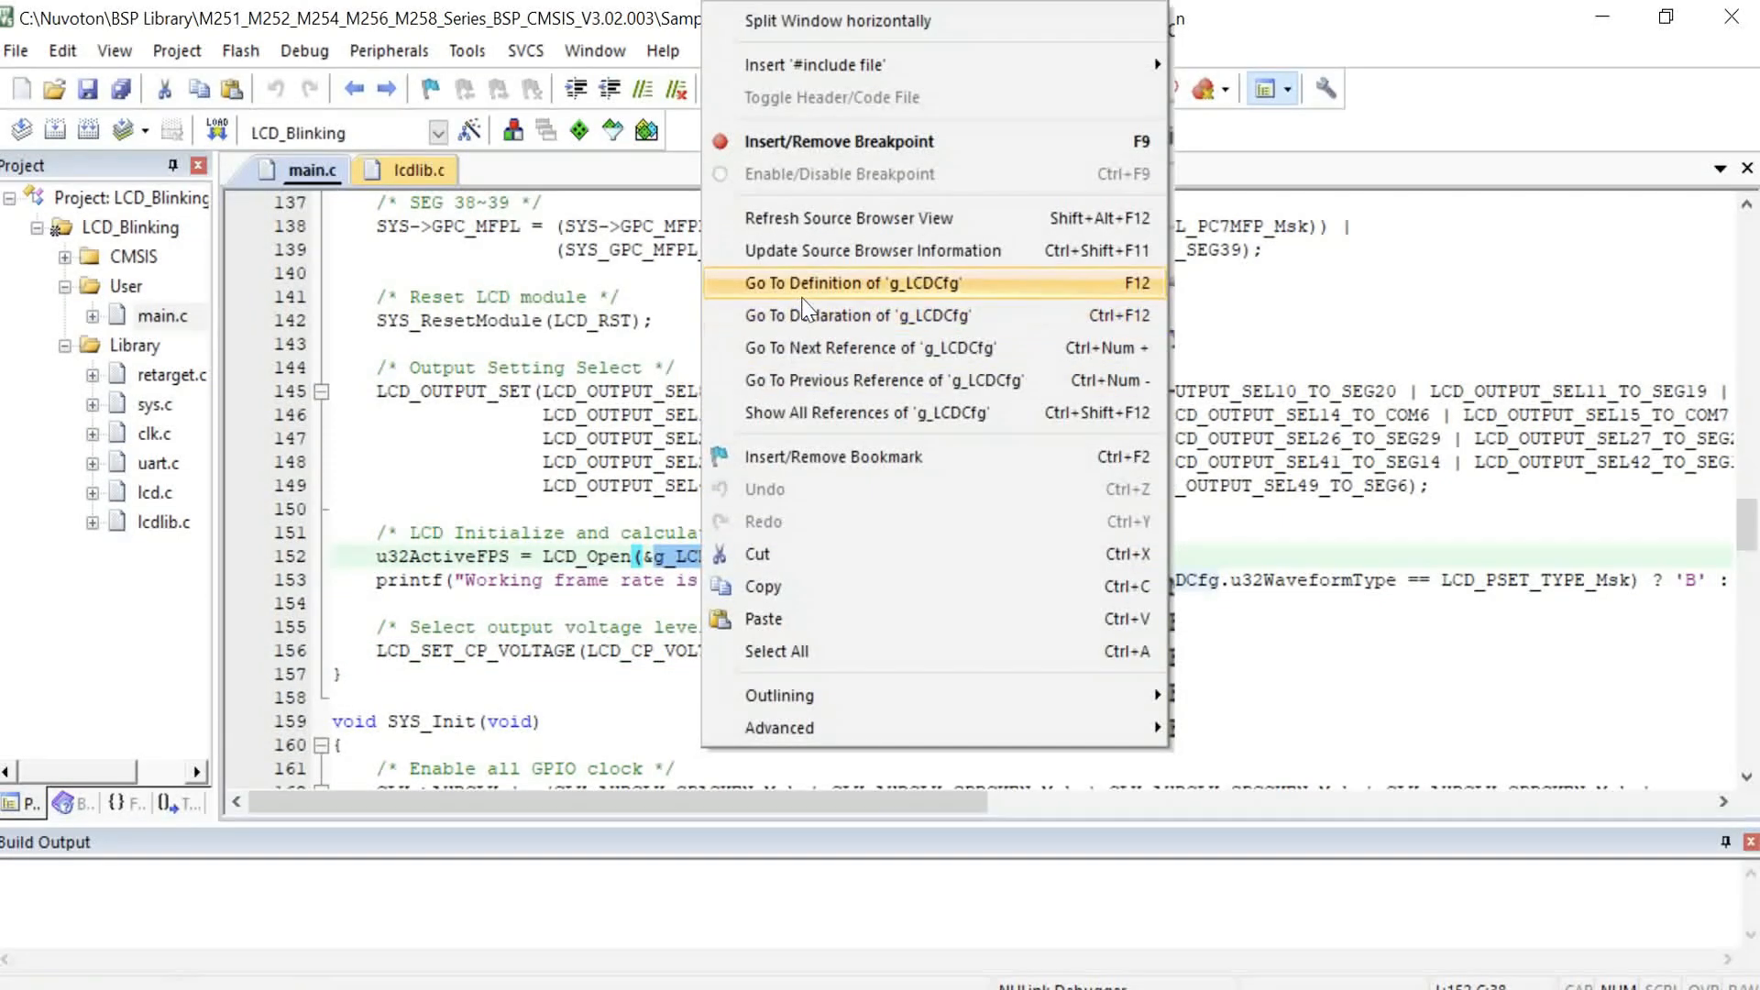
pyautogui.click(825, 275)
pyautogui.click(446, 522)
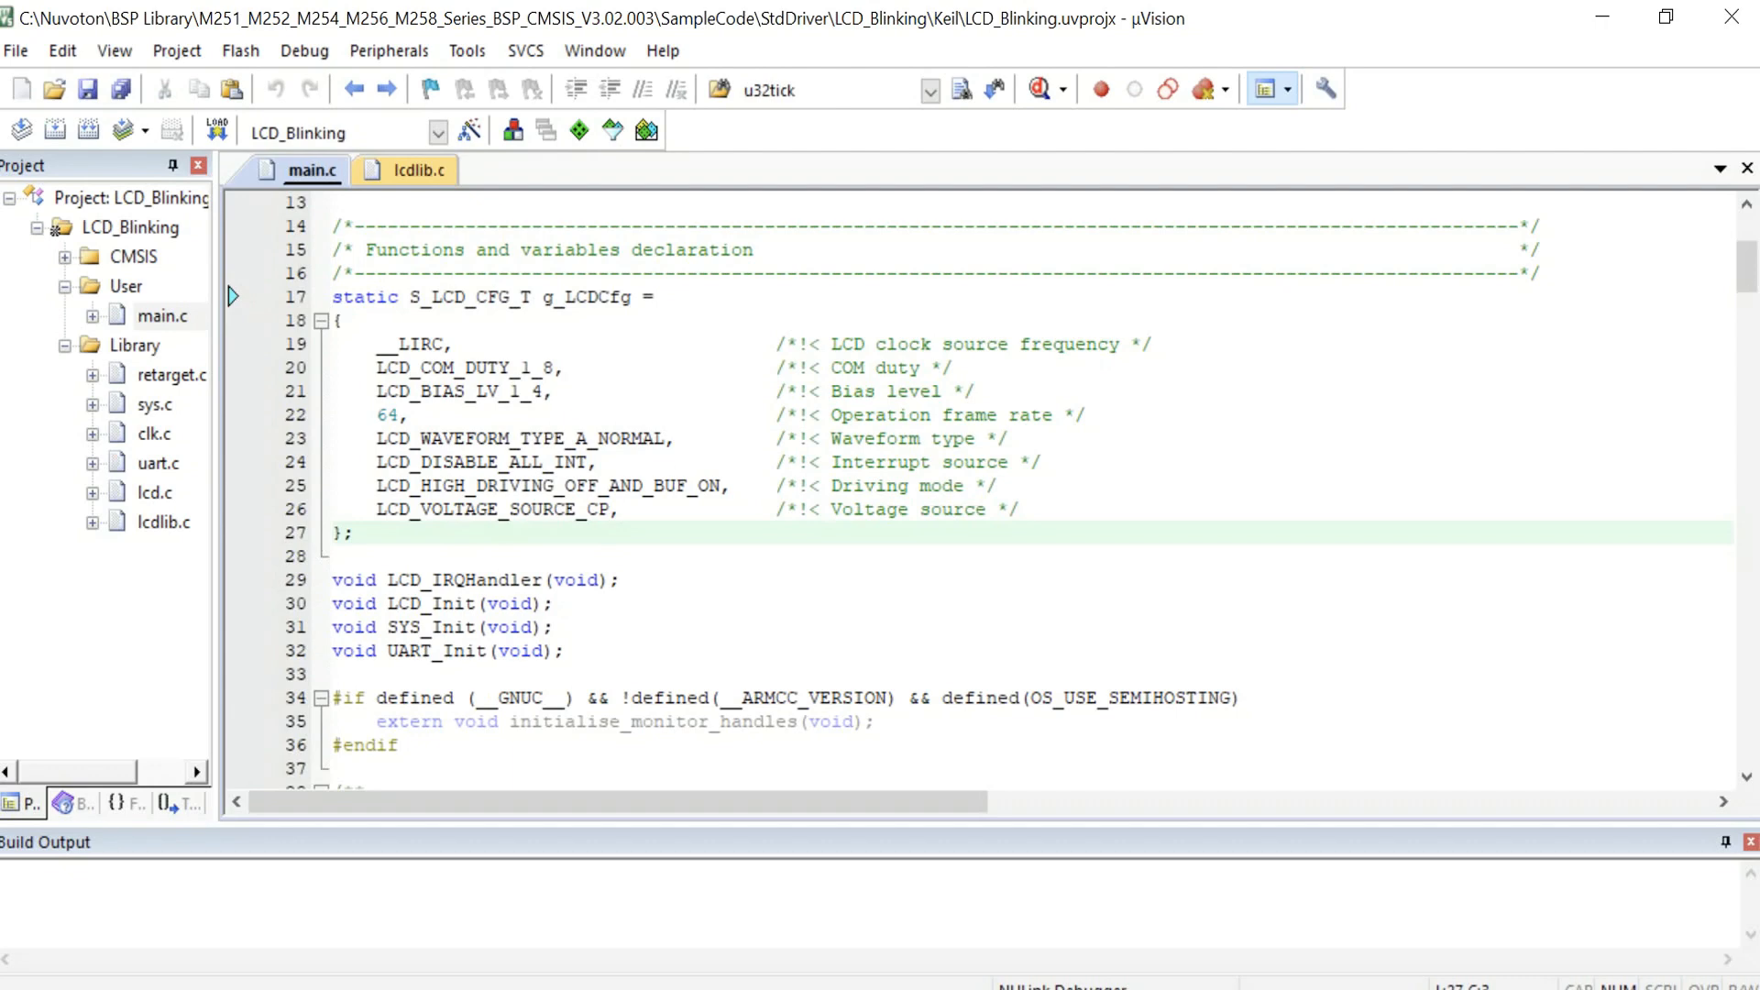
pyautogui.click(353, 89)
# Step: Highlight the LCD_EnableBlink call in the main function
pyautogui.click(596, 532)
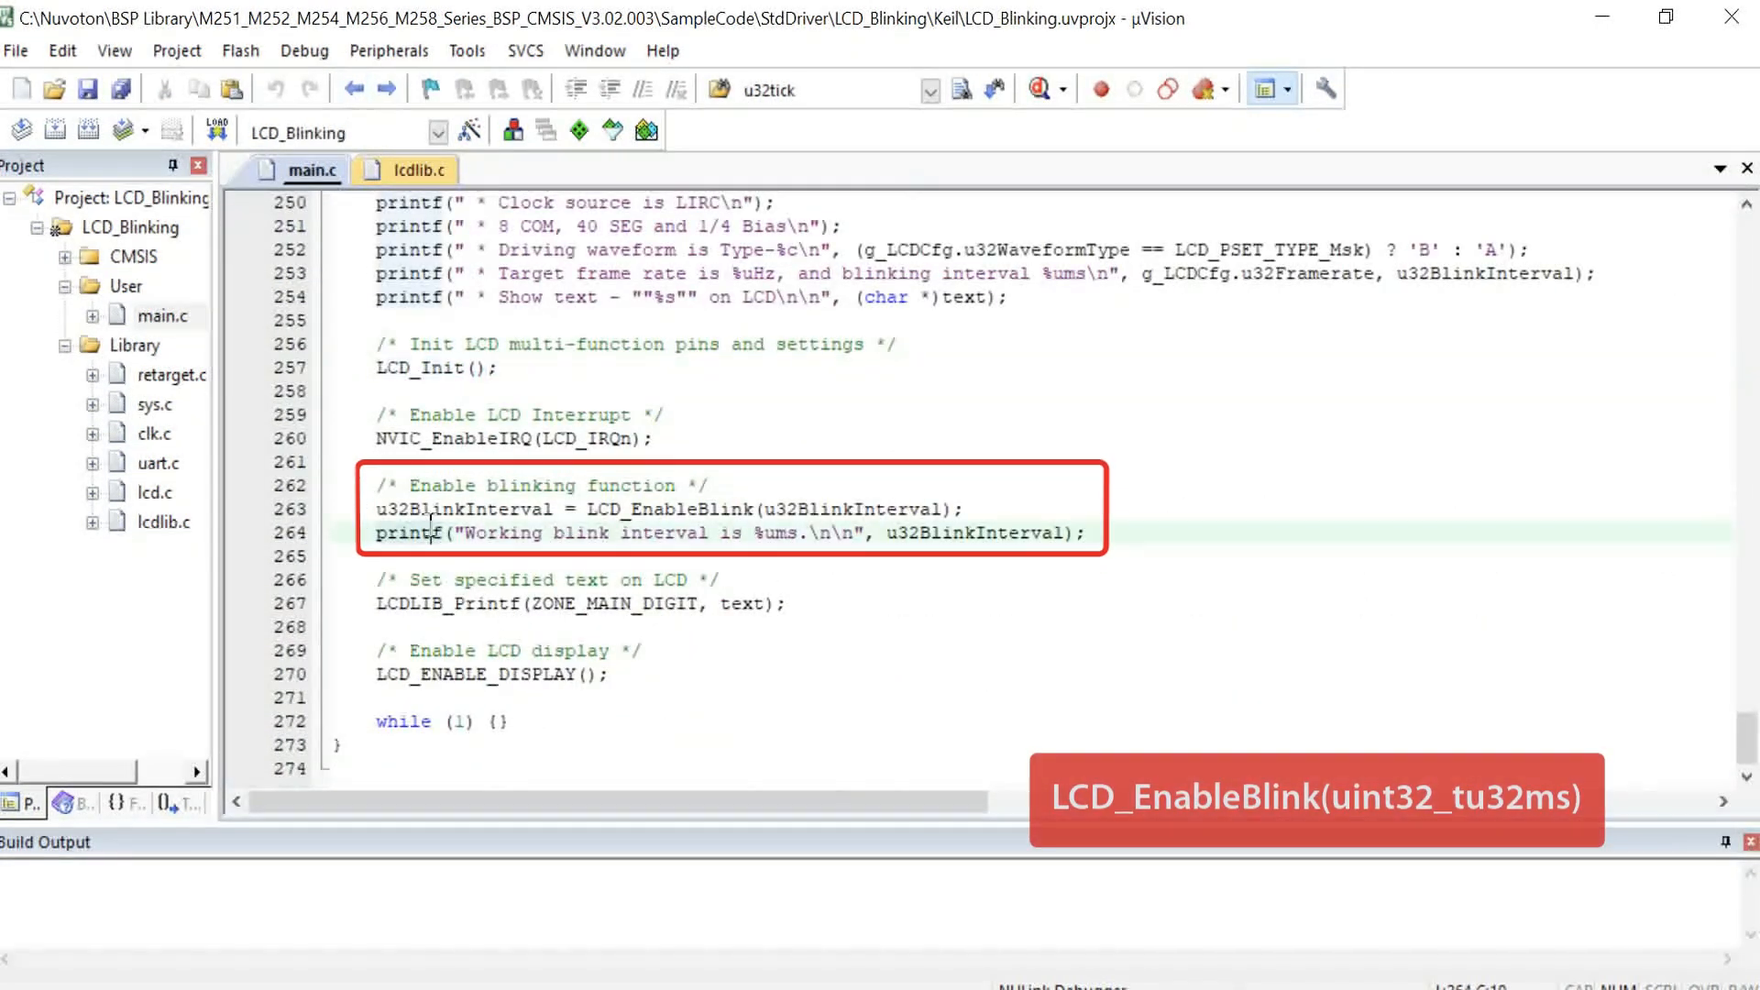
pyautogui.click(596, 514)
pyautogui.moveTo(589, 519); pyautogui.dragTo(944, 518)
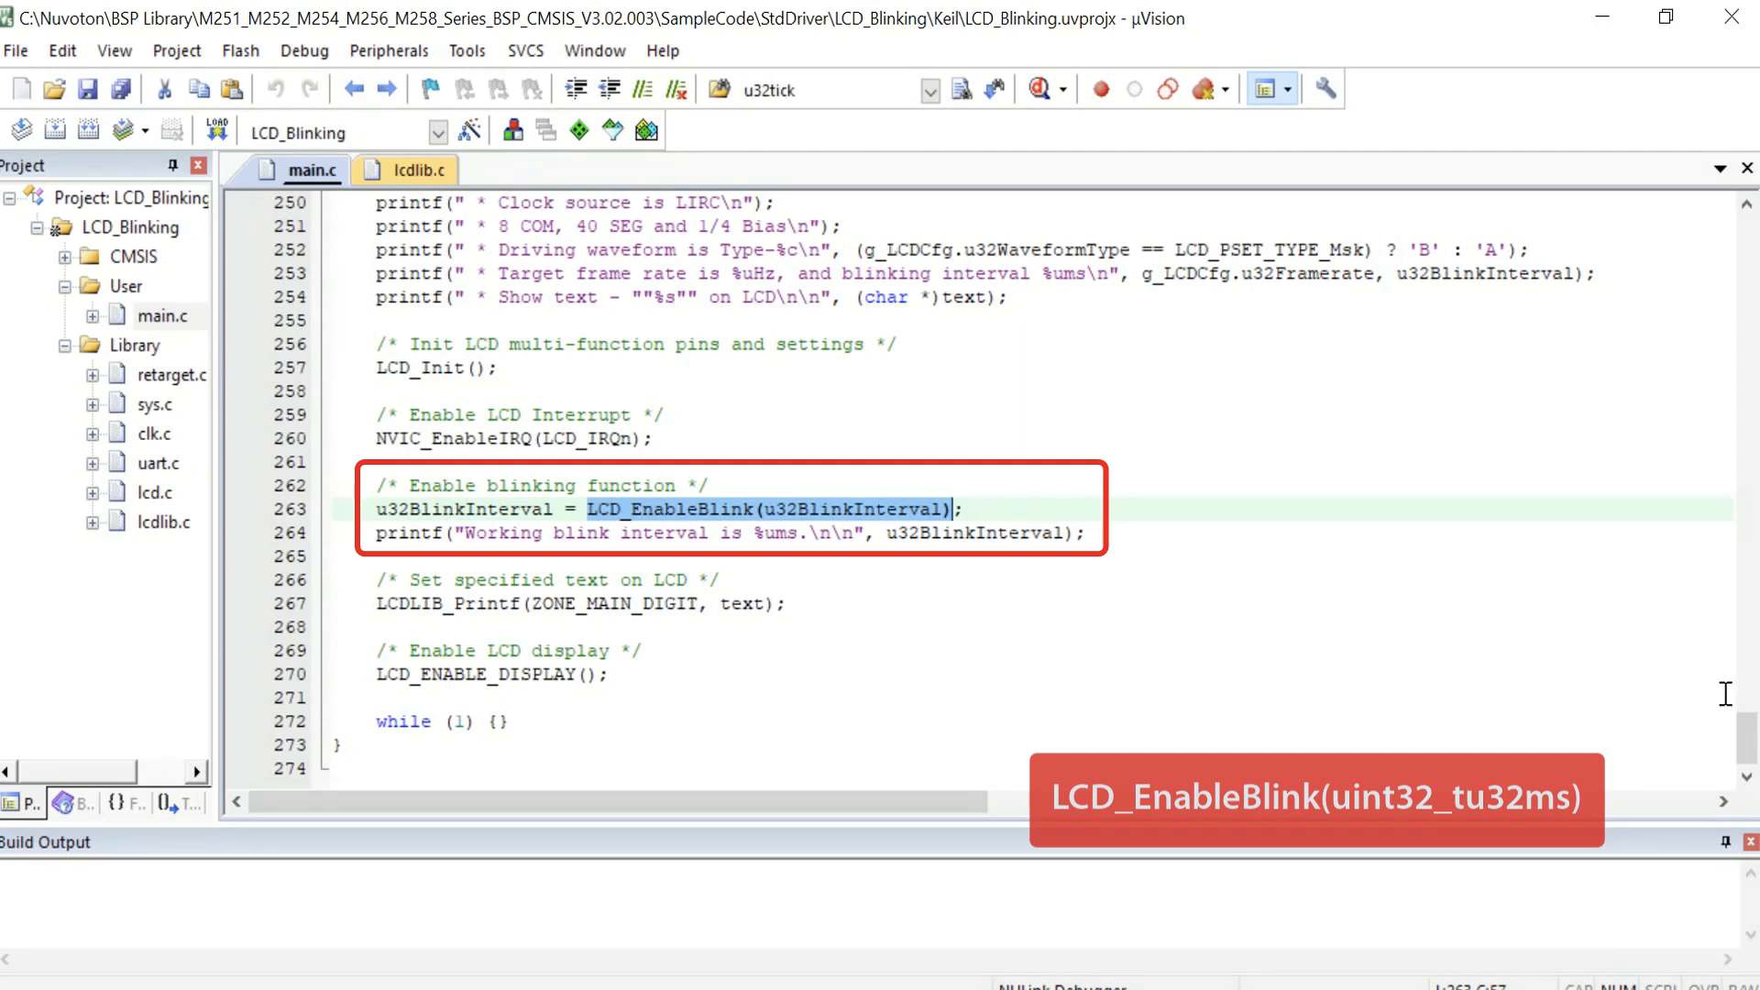
# Step: Look up the ZONE_MAIN_DIGIT zone and the text argument passed to LCDLIB_Printf
pyautogui.click(382, 602)
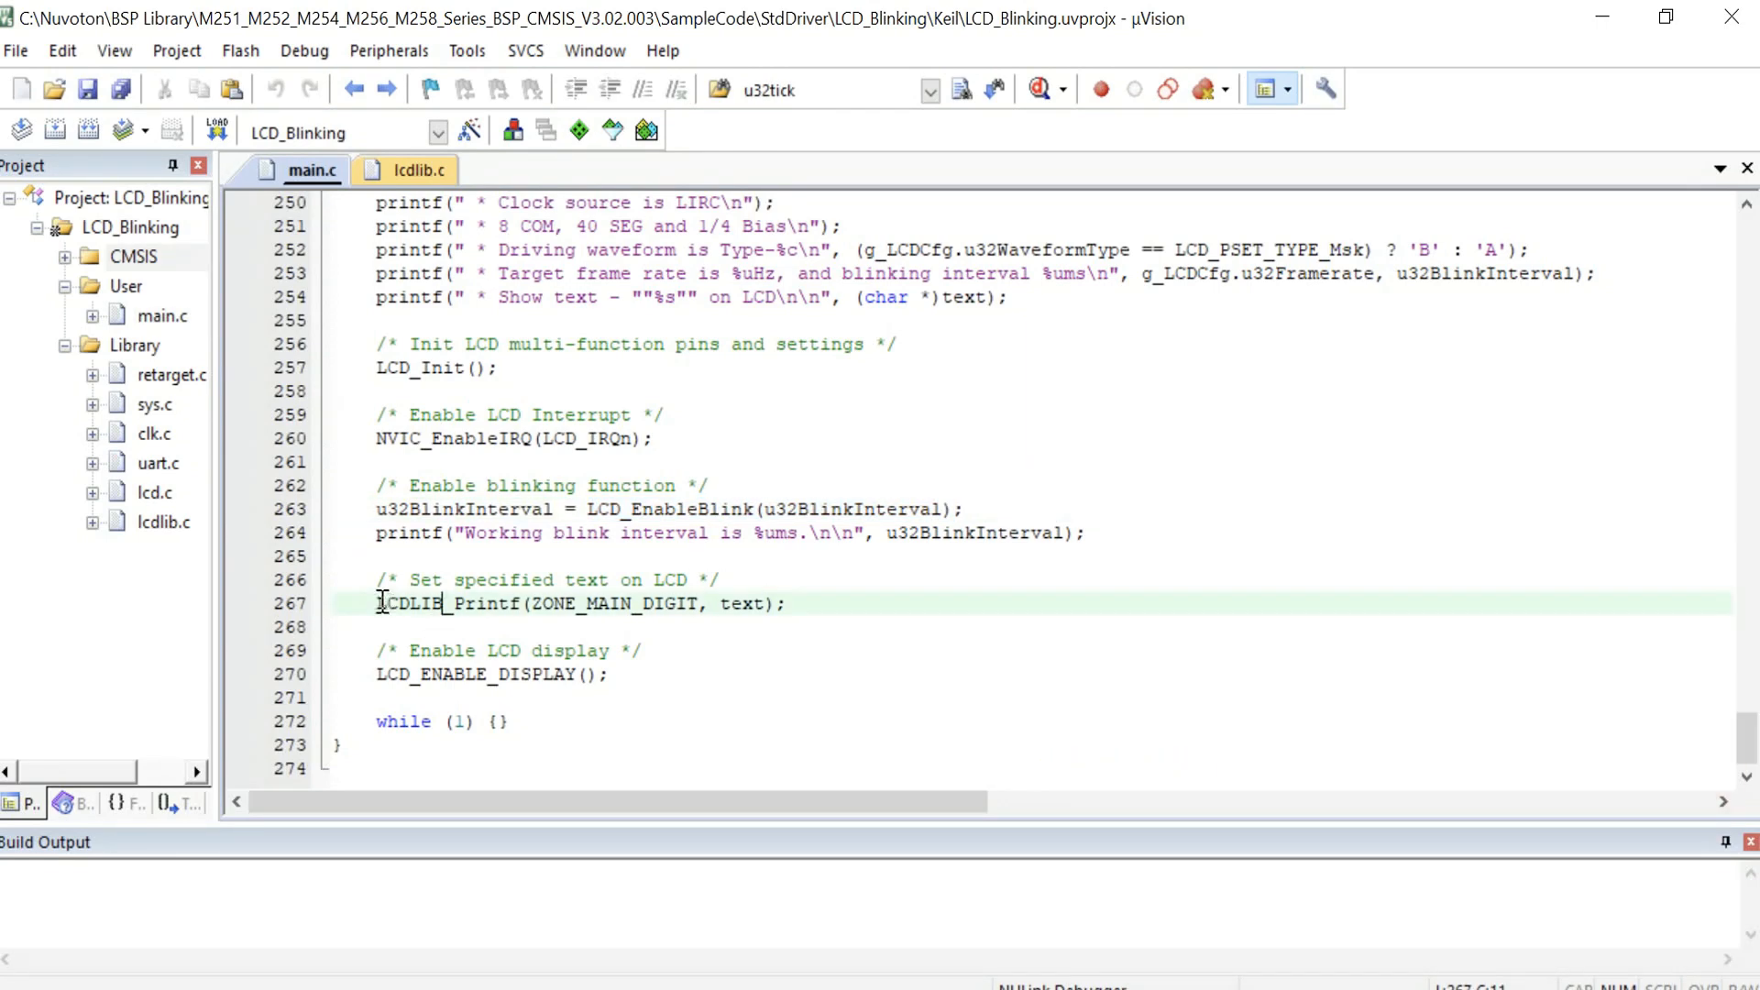
pyautogui.rightClick(637, 603)
pyautogui.click(723, 285)
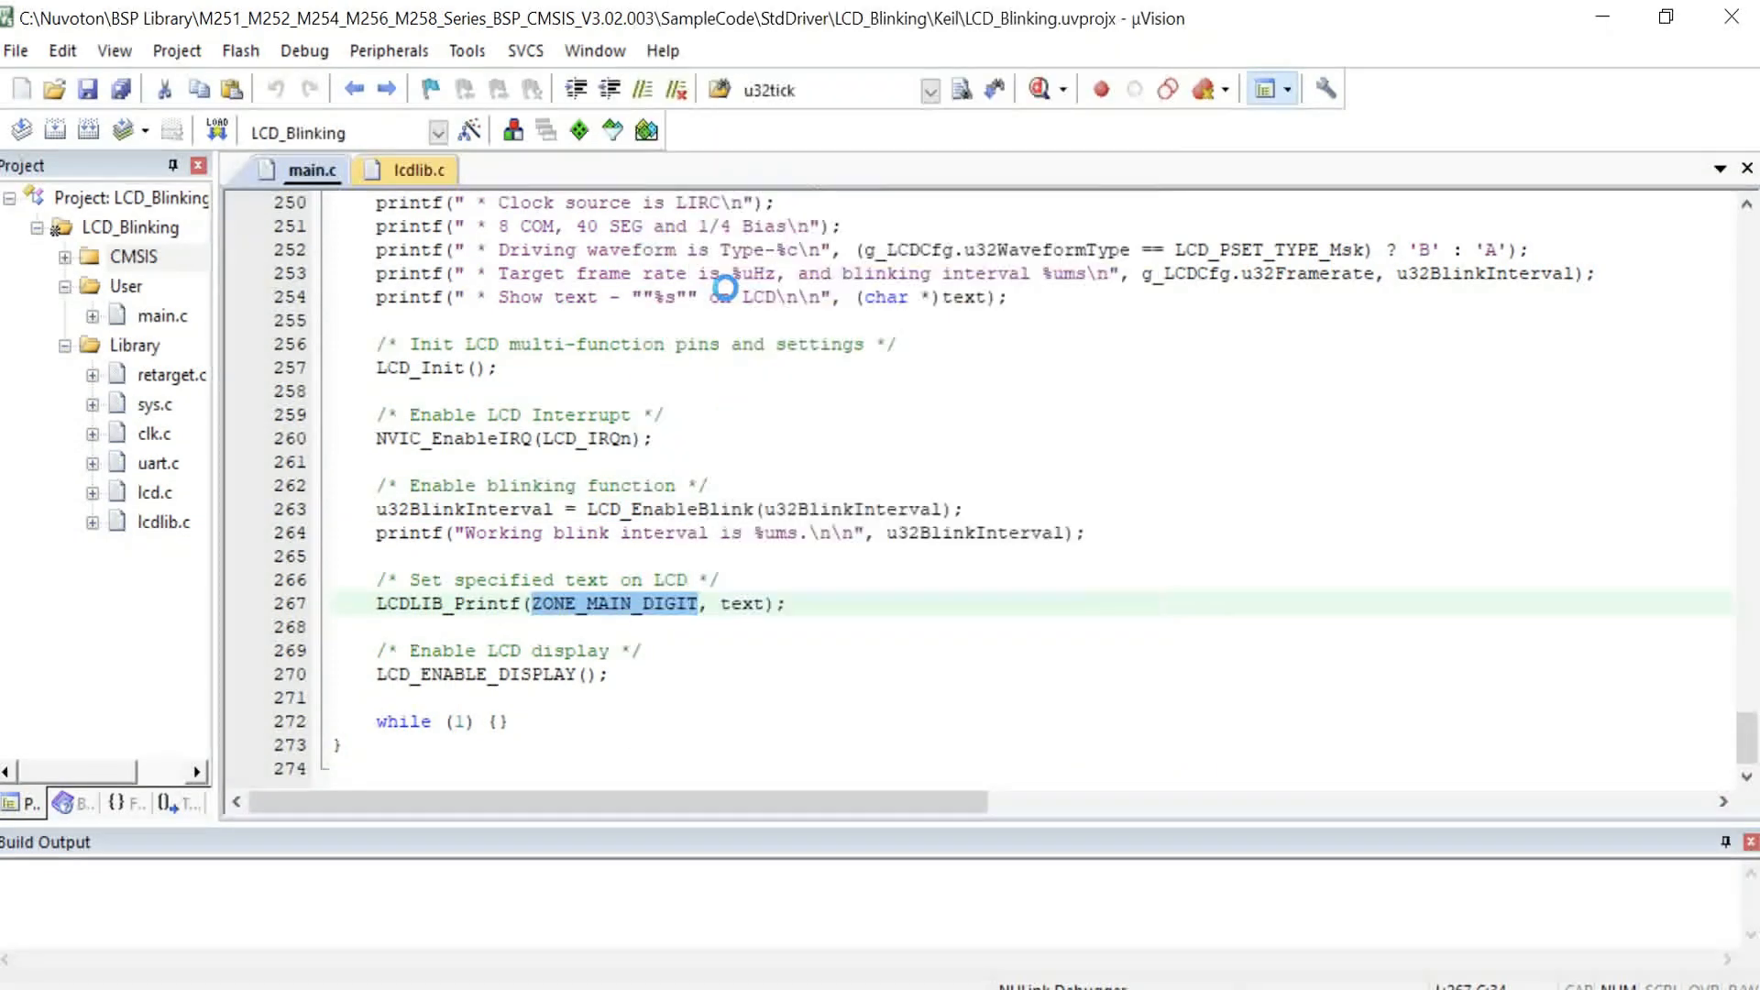
pyautogui.moveTo(476, 392); pyautogui.dragTo(520, 394)
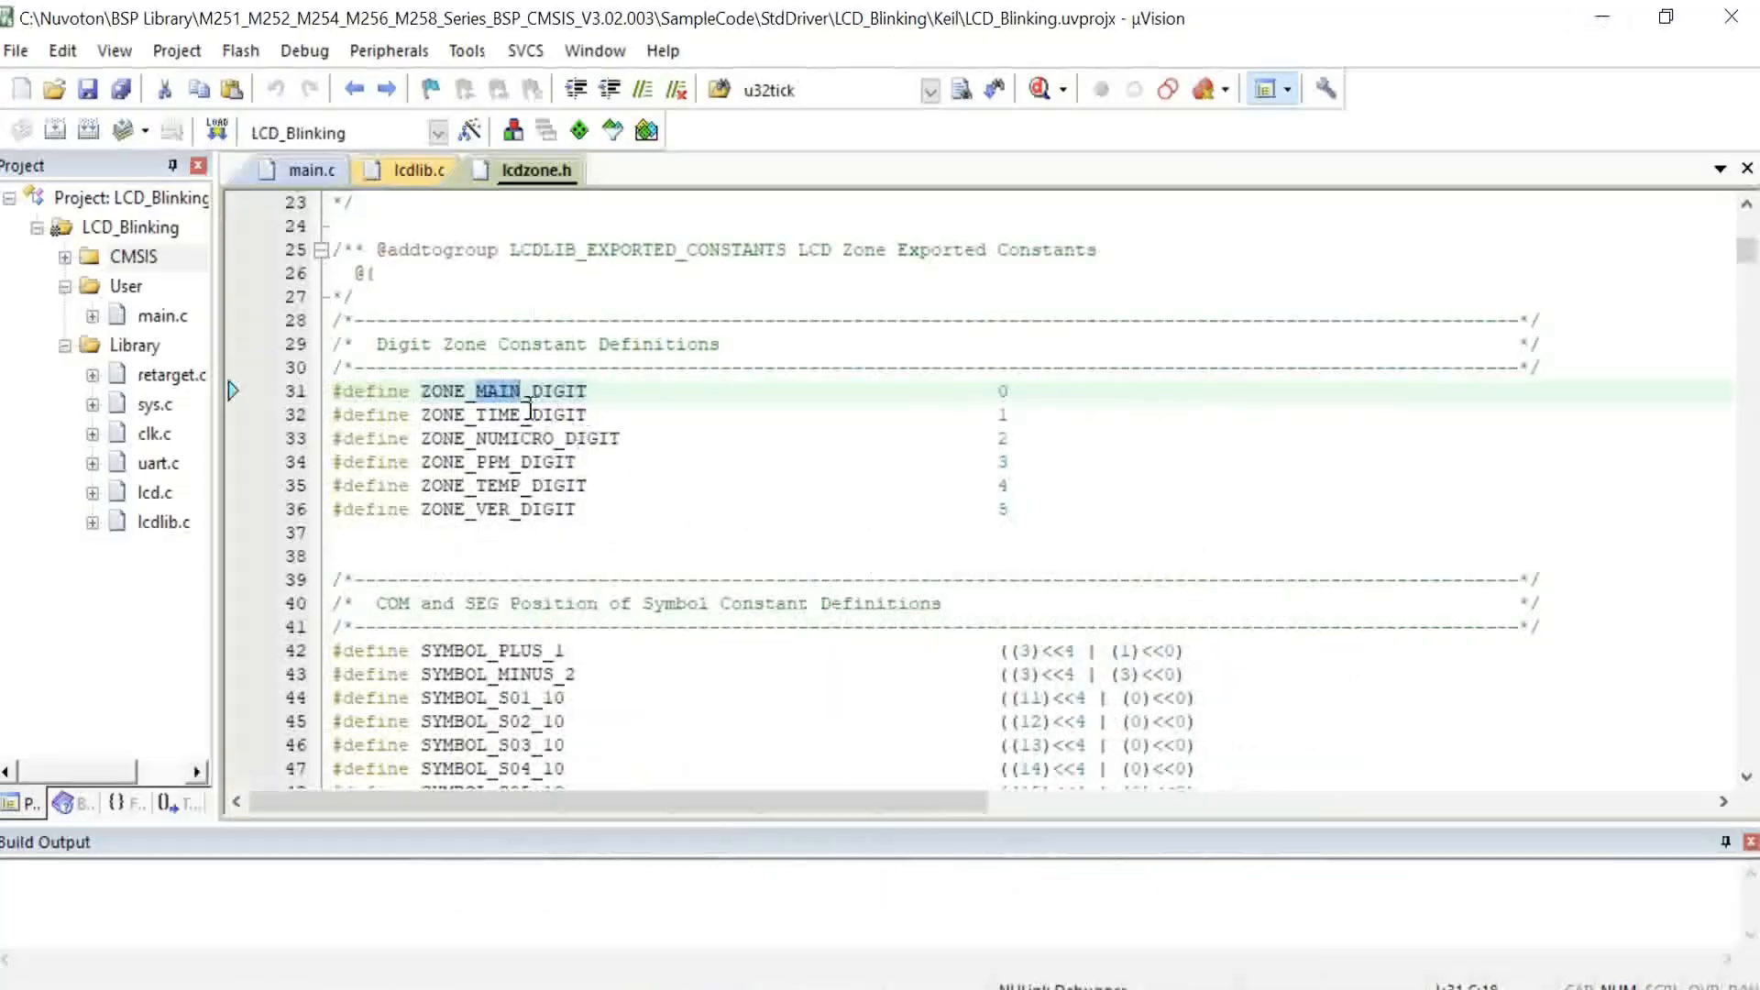
pyautogui.doubleClick(583, 394)
pyautogui.click(312, 170)
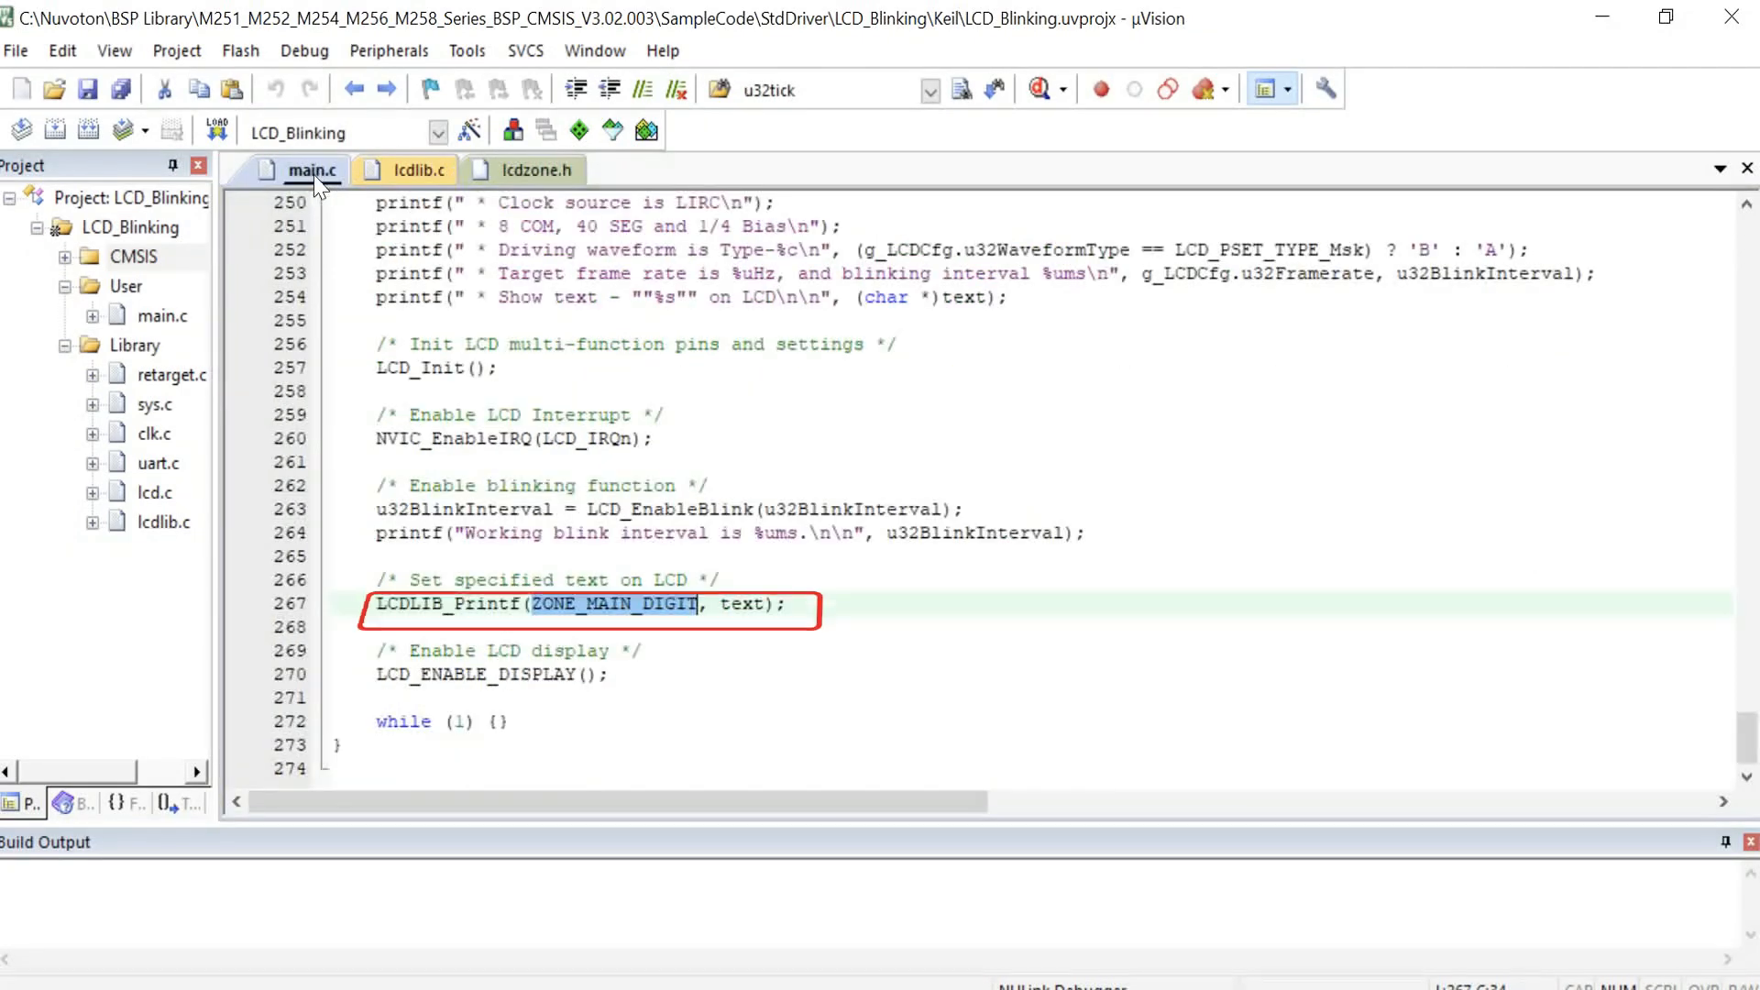
pyautogui.click(745, 605)
pyautogui.doubleClick(745, 605)
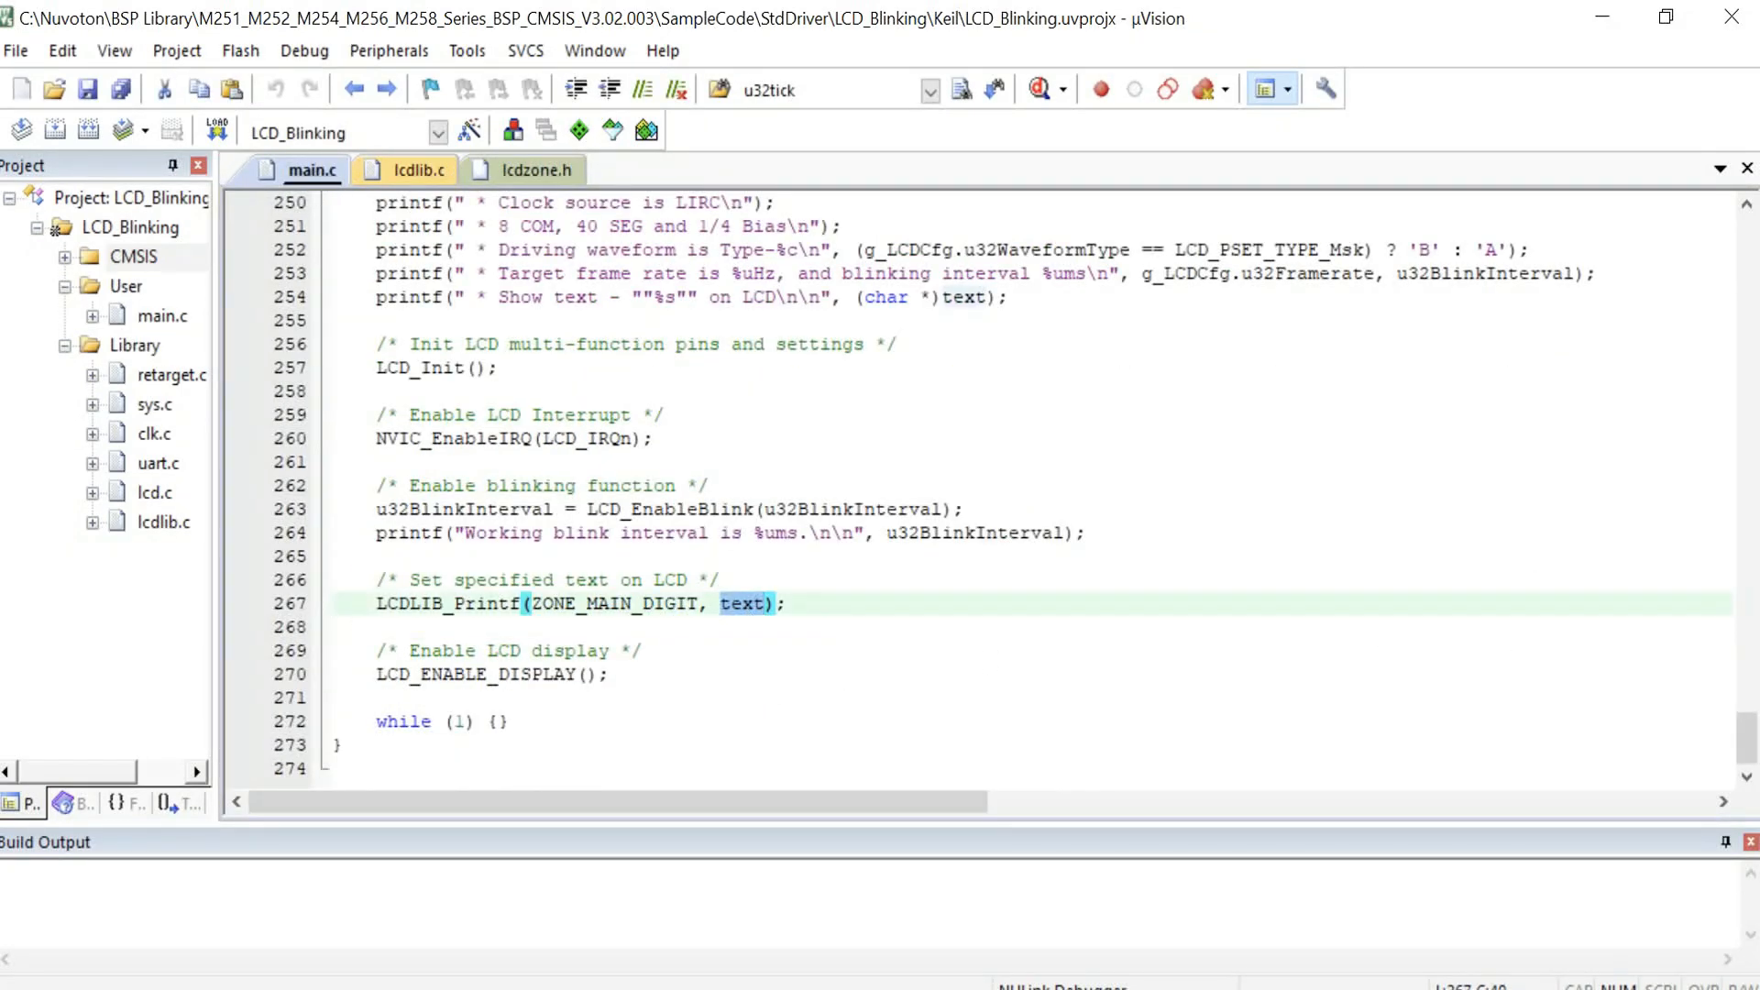
# Step: Go to the definition of LCDLIB_Printf and browse the display functions in lcdlib.c
pyautogui.doubleClick(463, 605)
pyautogui.rightClick(467, 605)
pyautogui.click(530, 282)
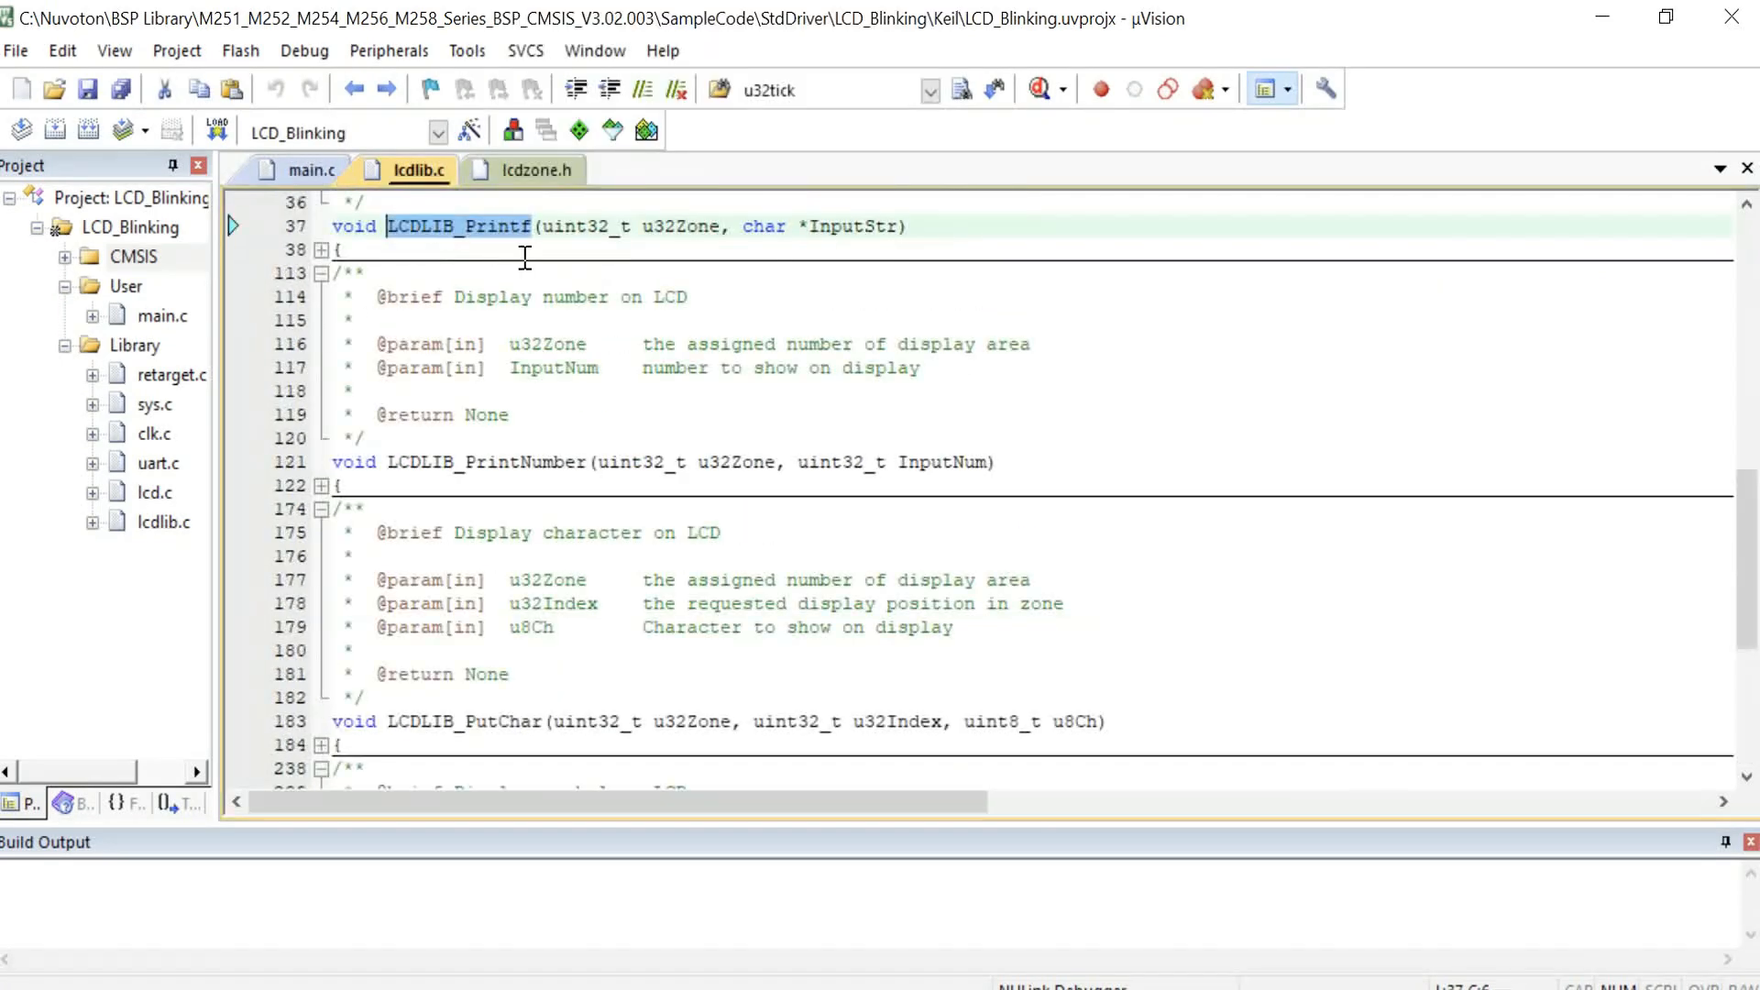
pyautogui.scroll(2, 413, 293)
pyautogui.scroll(-2, 433, 389)
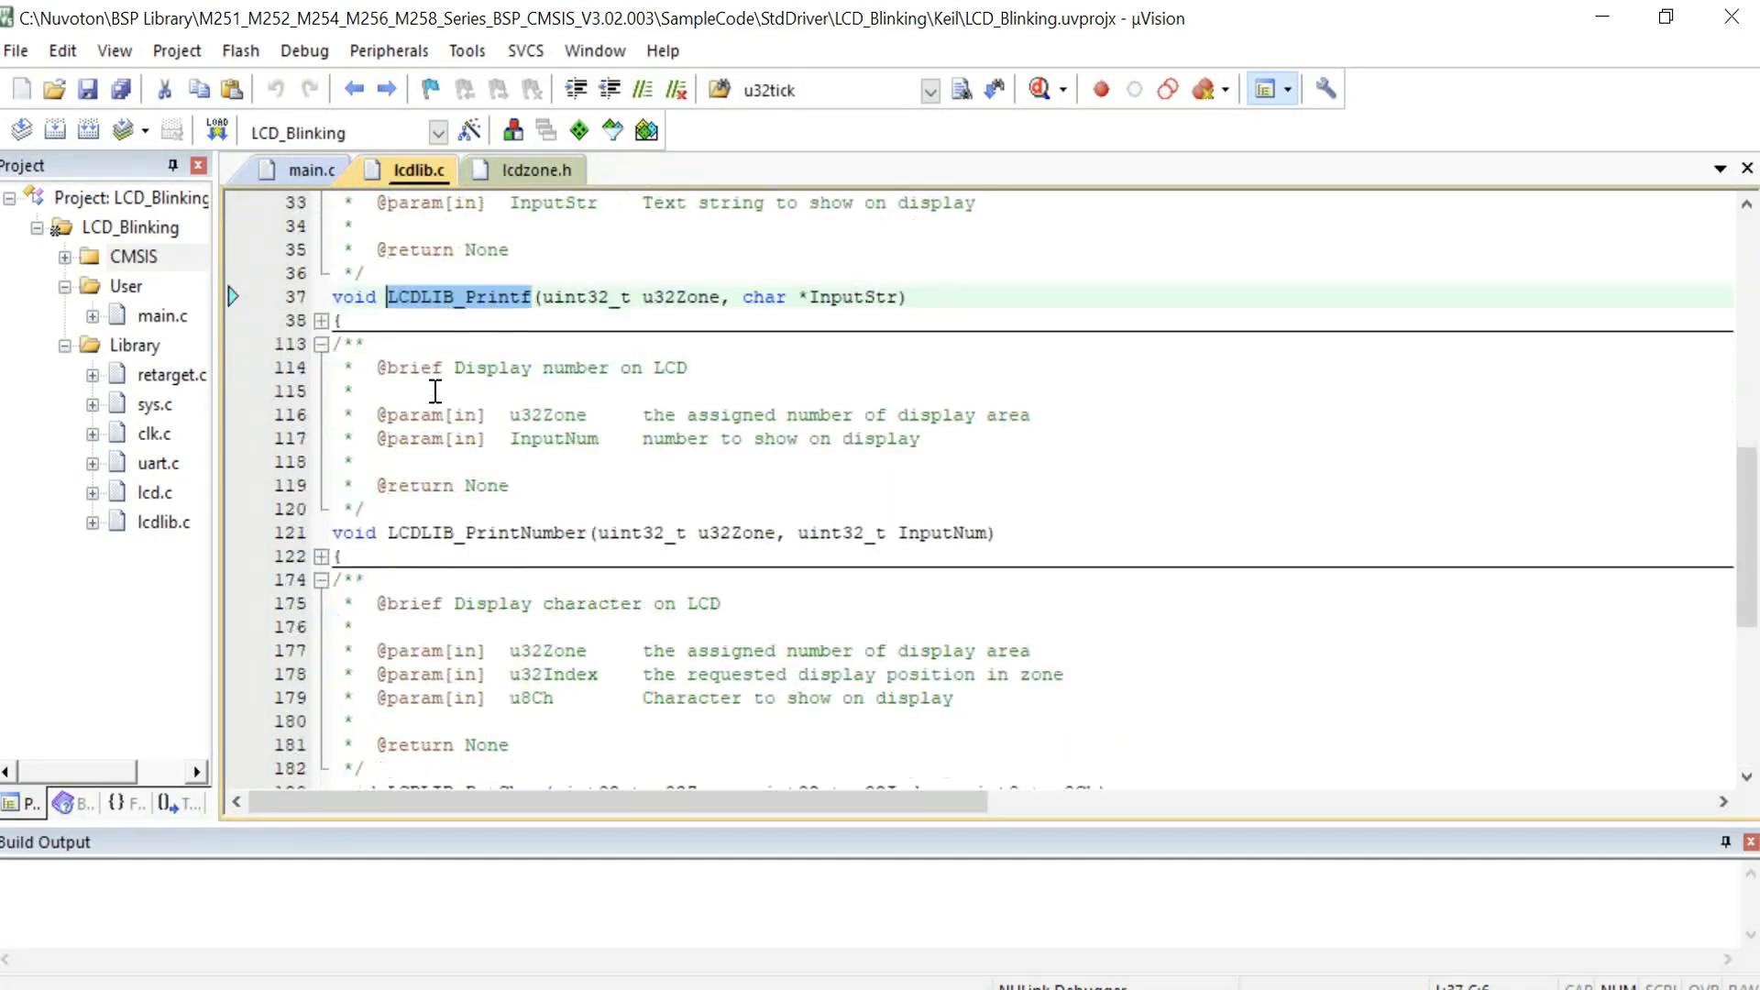
pyautogui.moveTo(388, 463); pyautogui.dragTo(564, 463)
pyautogui.scroll(-3, 561, 477)
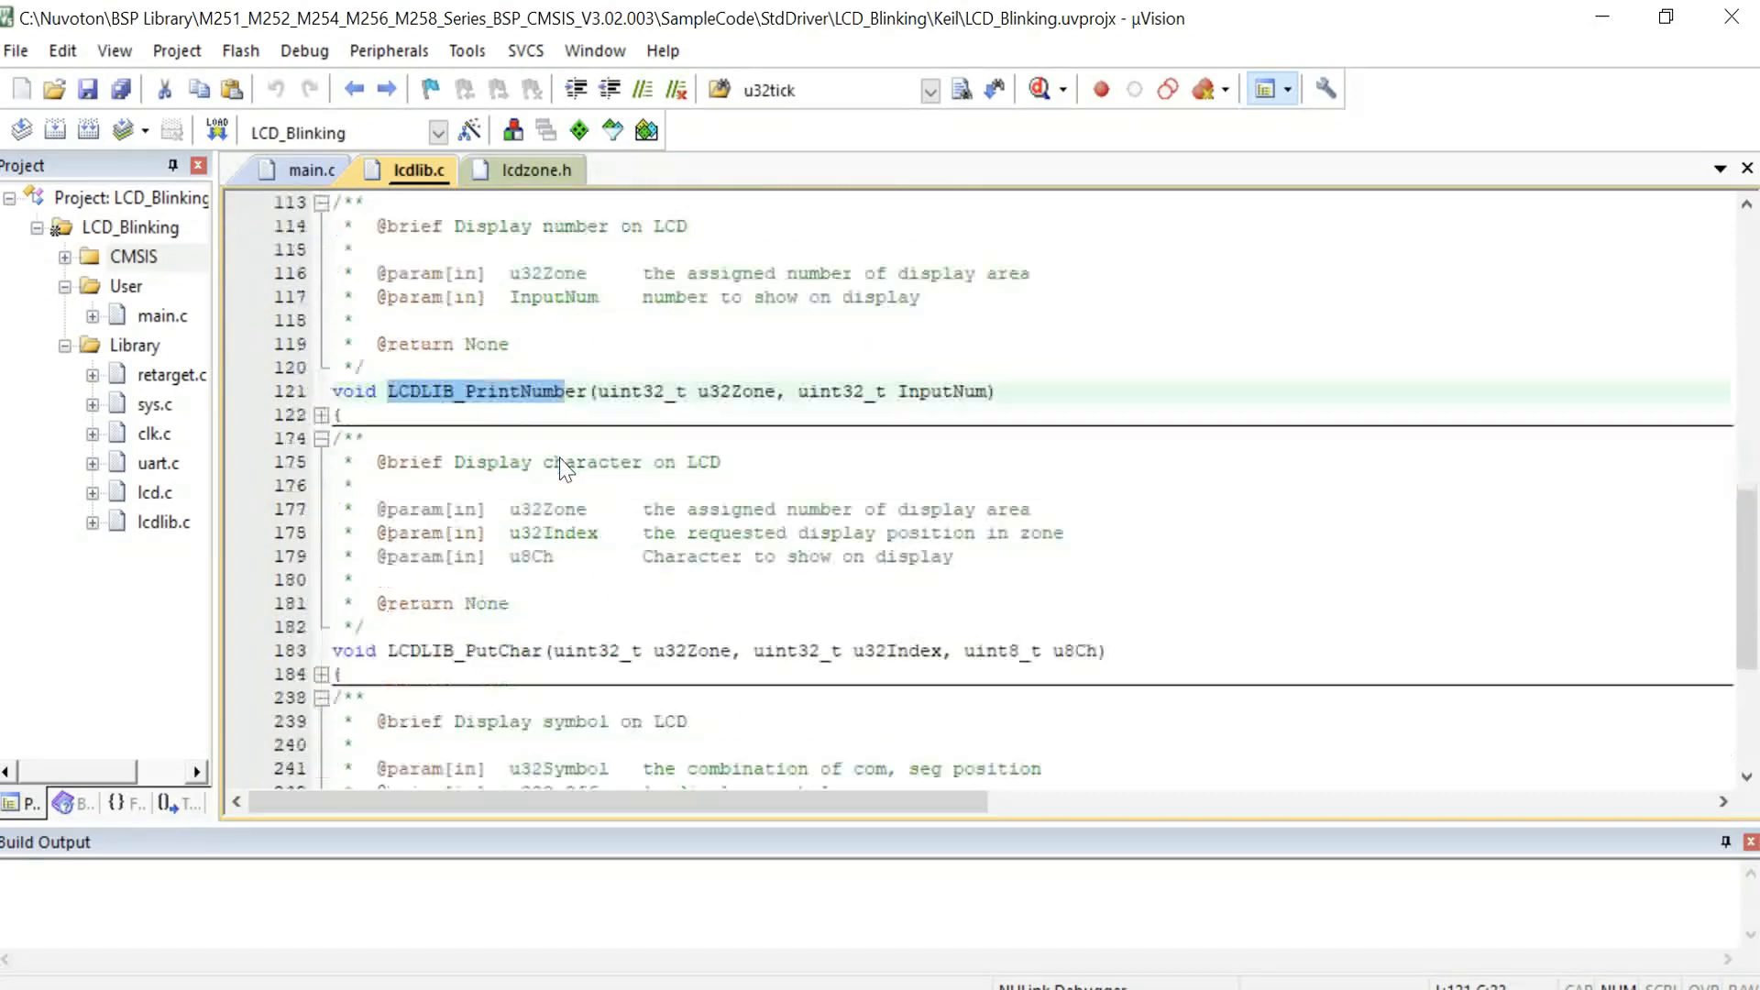
pyautogui.click(559, 500)
pyautogui.scroll(-3, 559, 499)
pyautogui.click(496, 605)
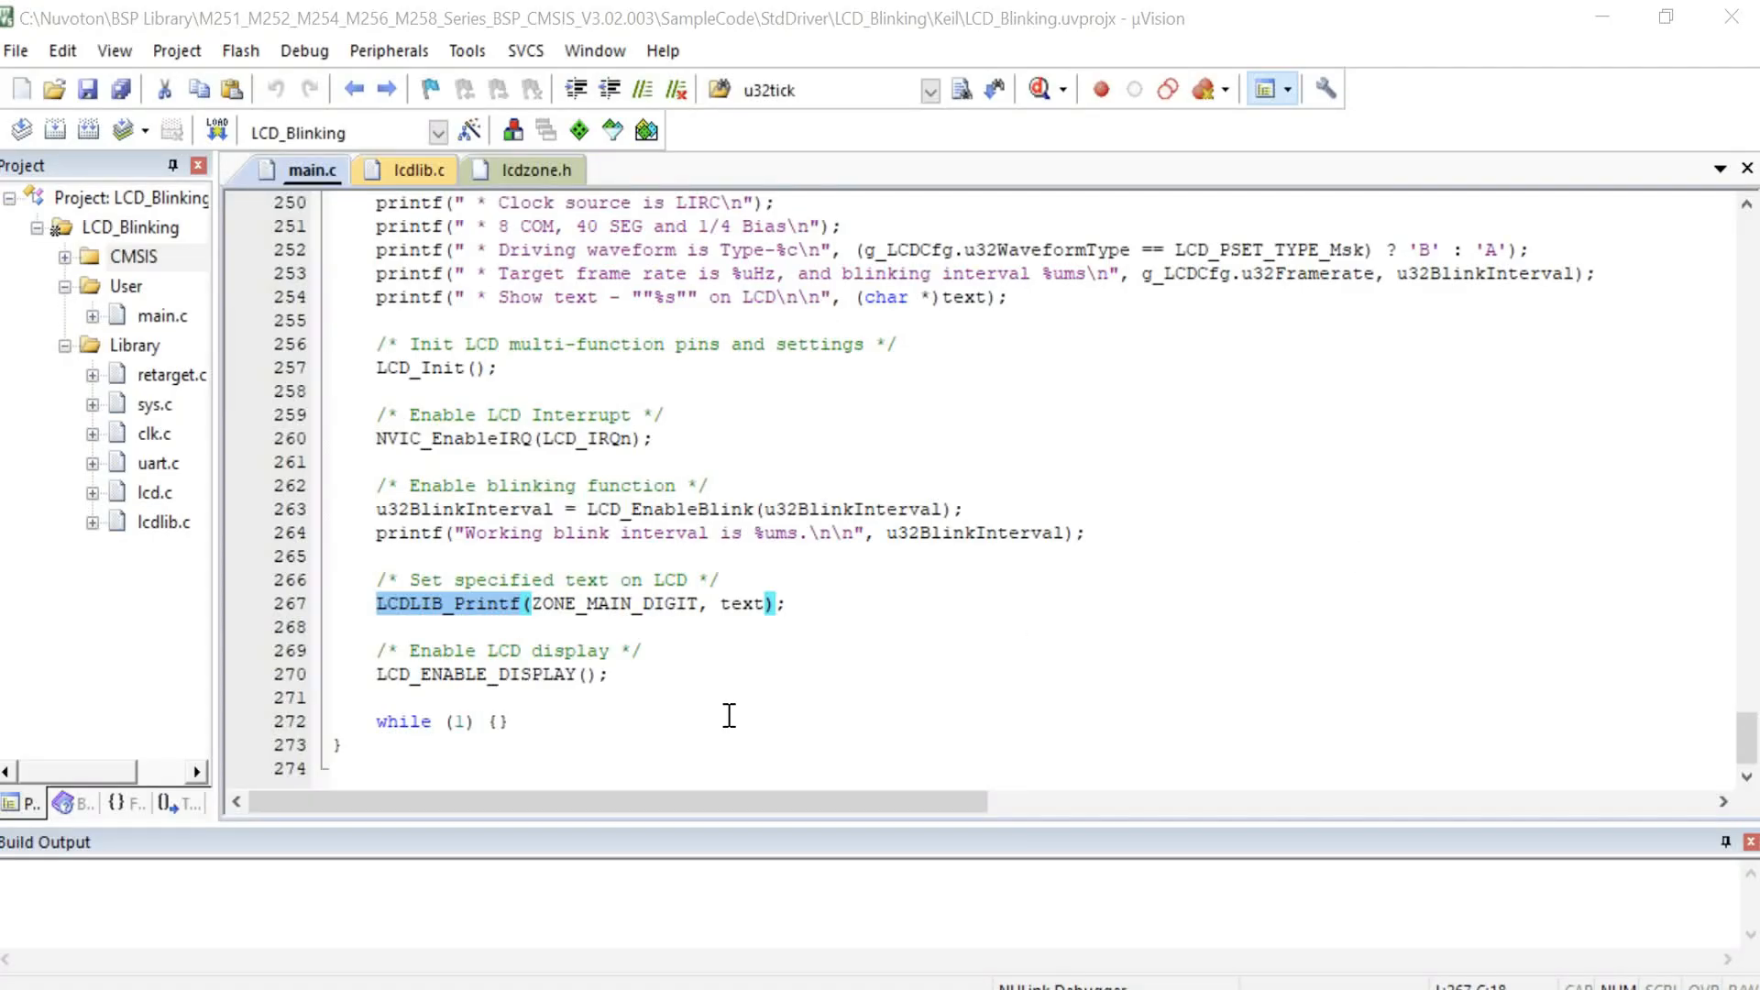
# Step: Highlight the LCD_ENABLE_DISPLAY call in the main function
pyautogui.click(725, 721)
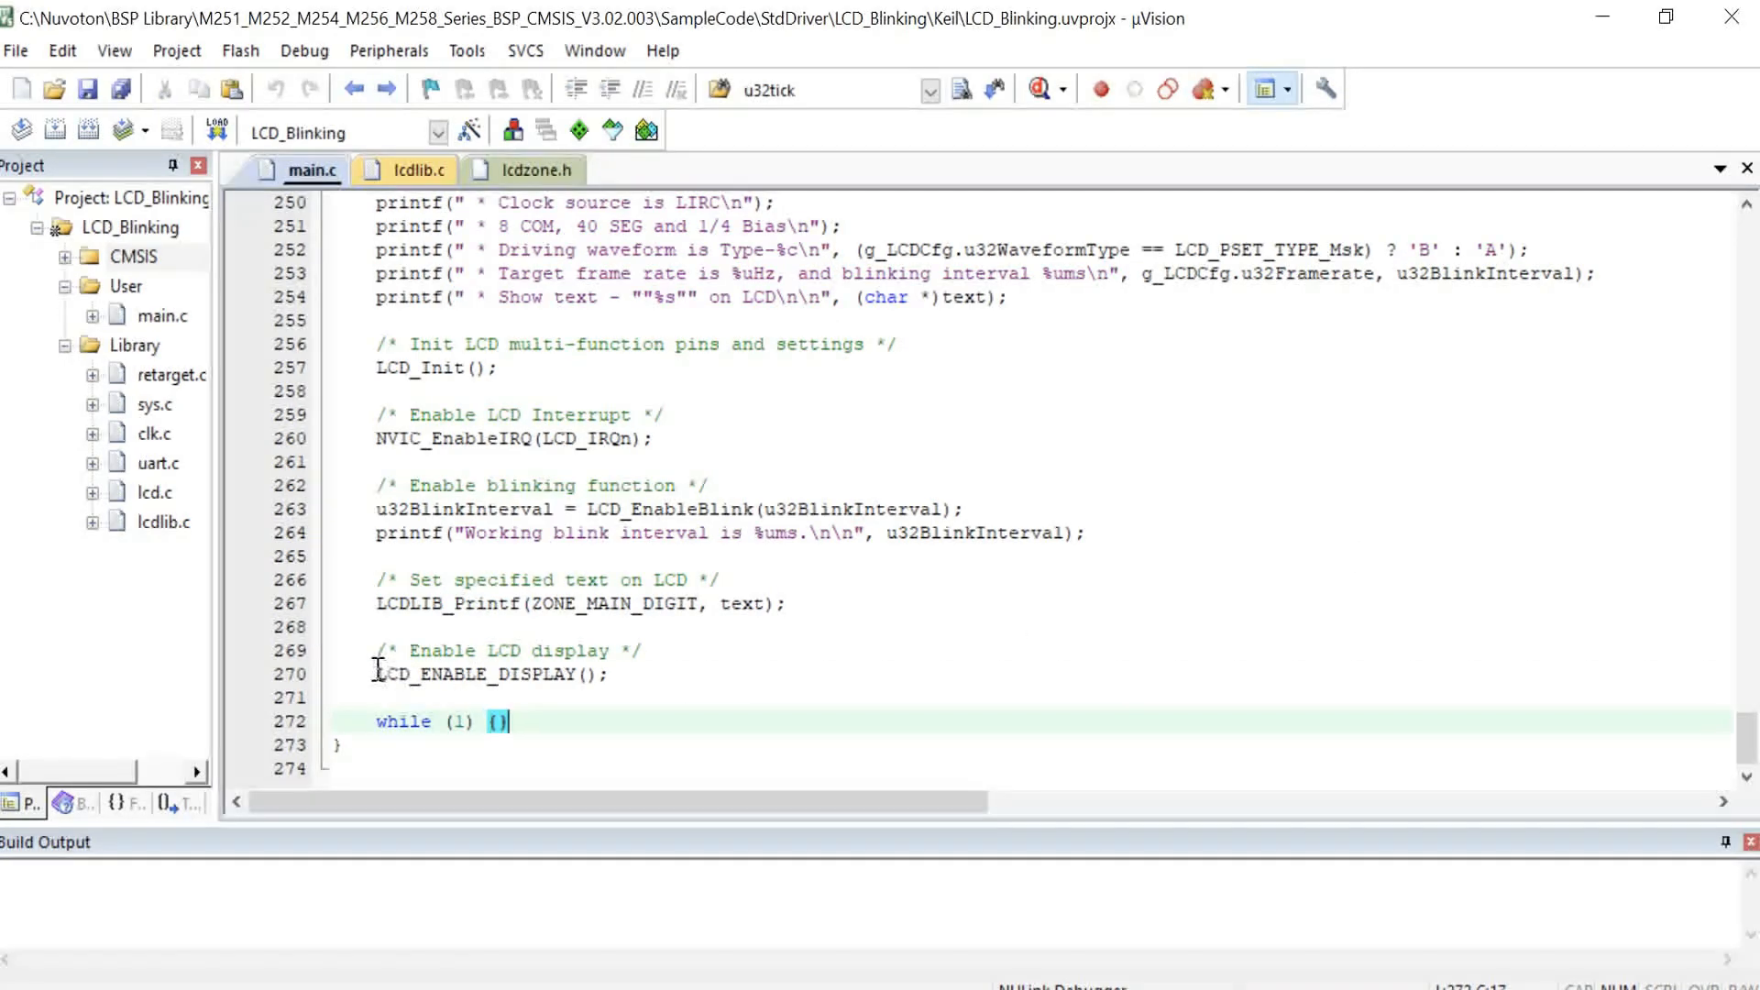
pyautogui.moveTo(377, 673); pyautogui.dragTo(842, 673)
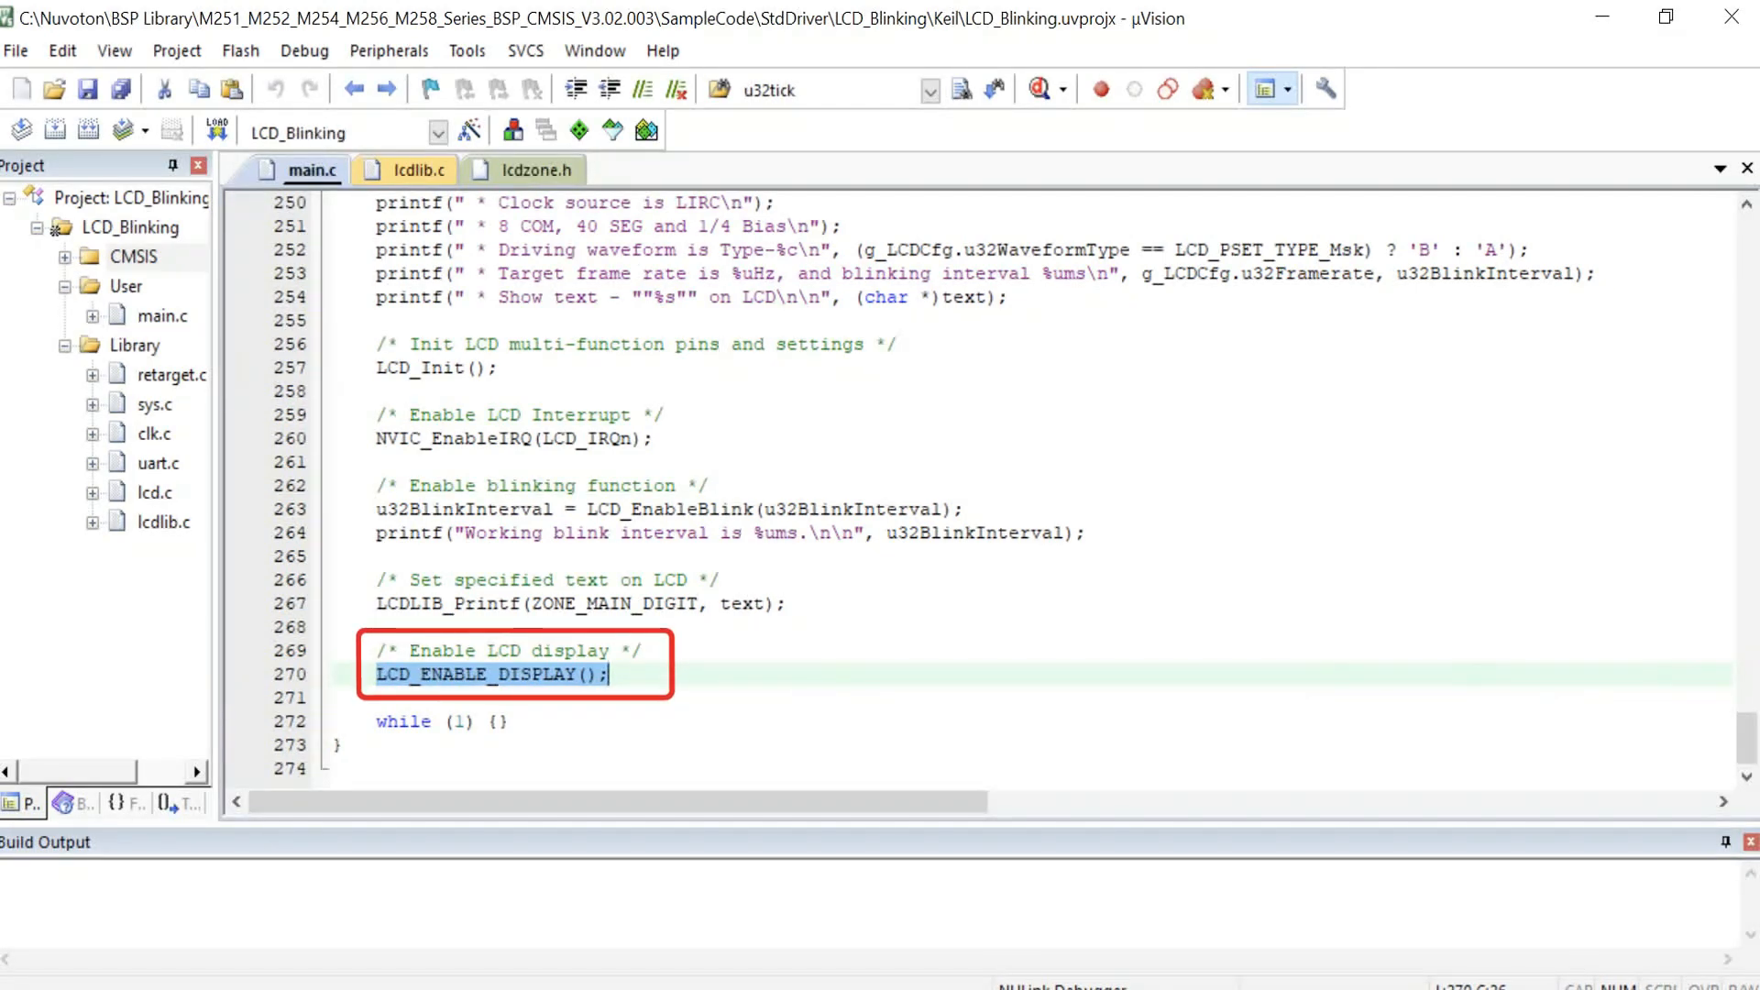
pyautogui.click(694, 683)
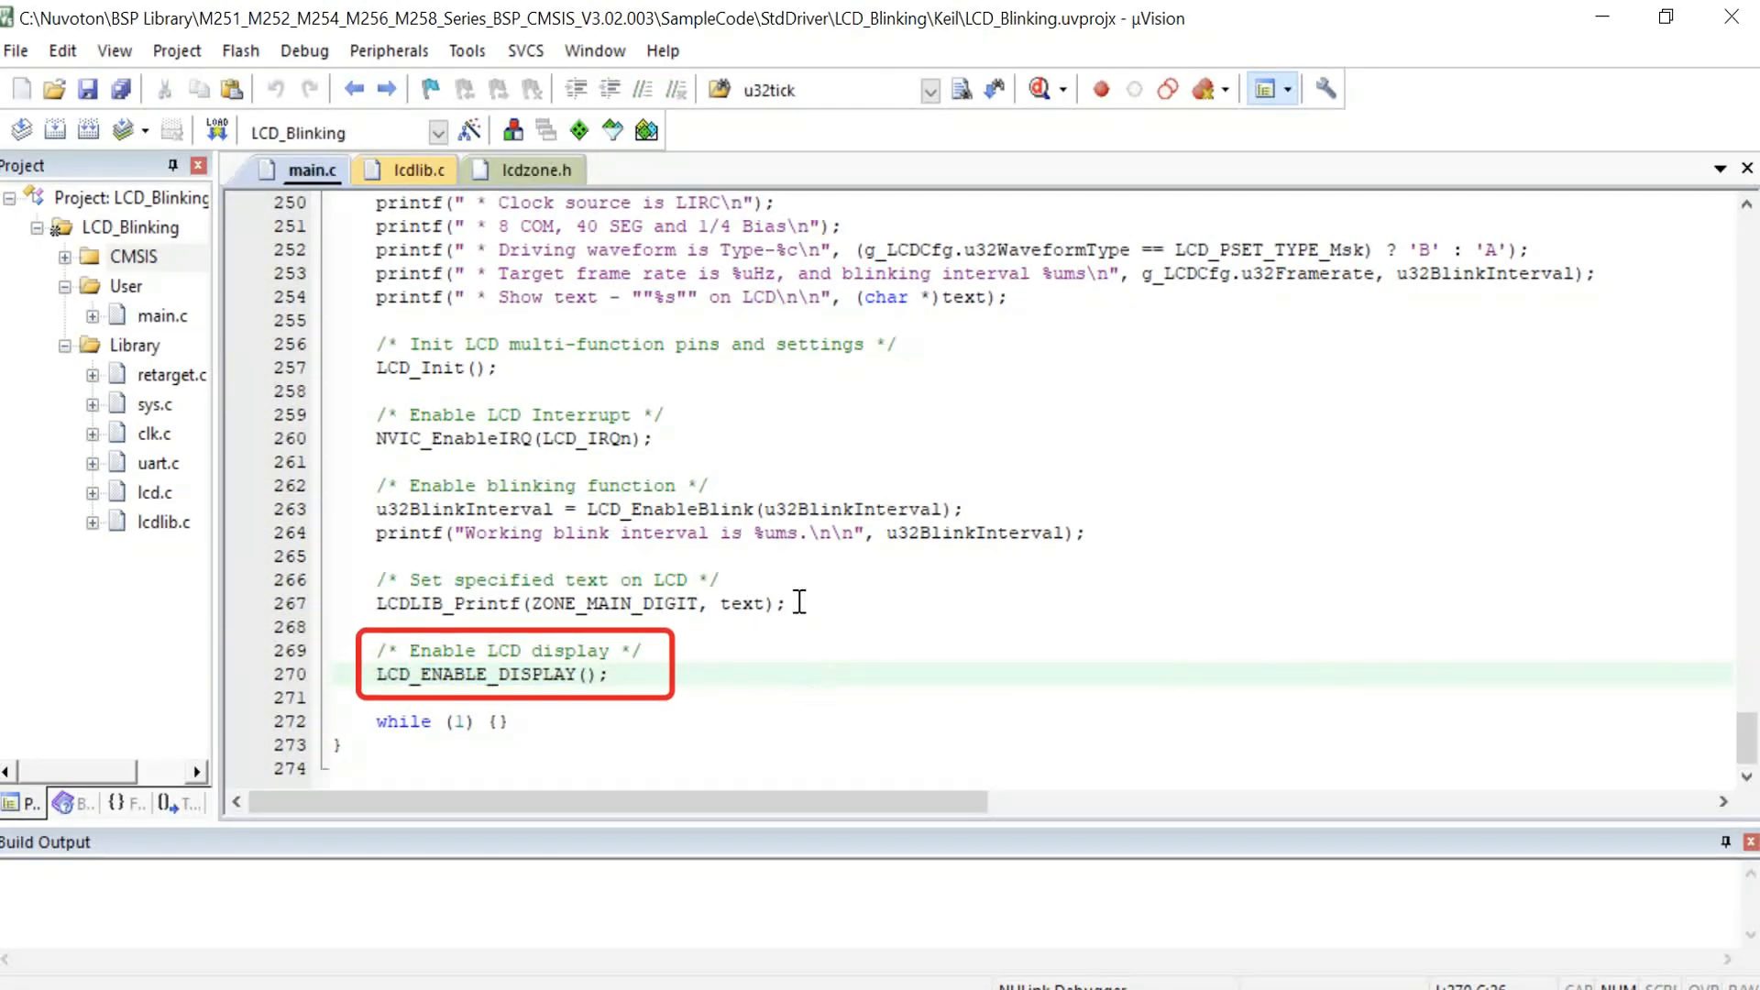
# Step: Build the LCD_Blinking project and download it to the target's flash
pyautogui.click(88, 129)
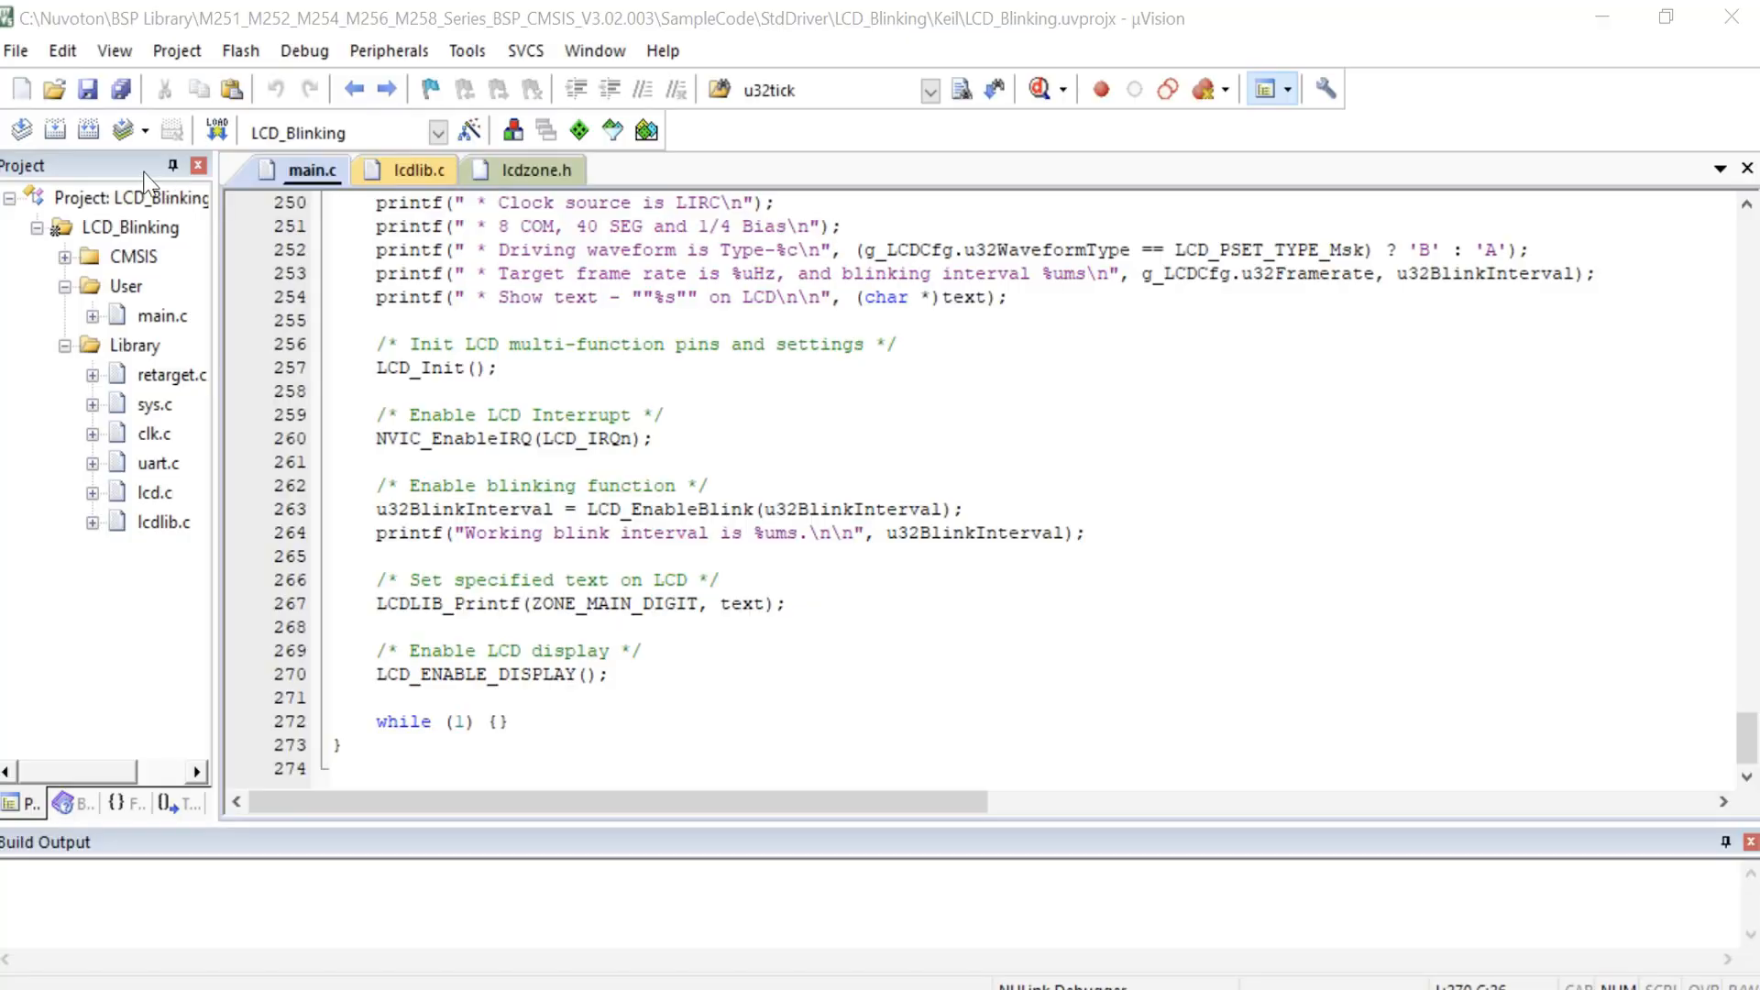
pyautogui.click(88, 134)
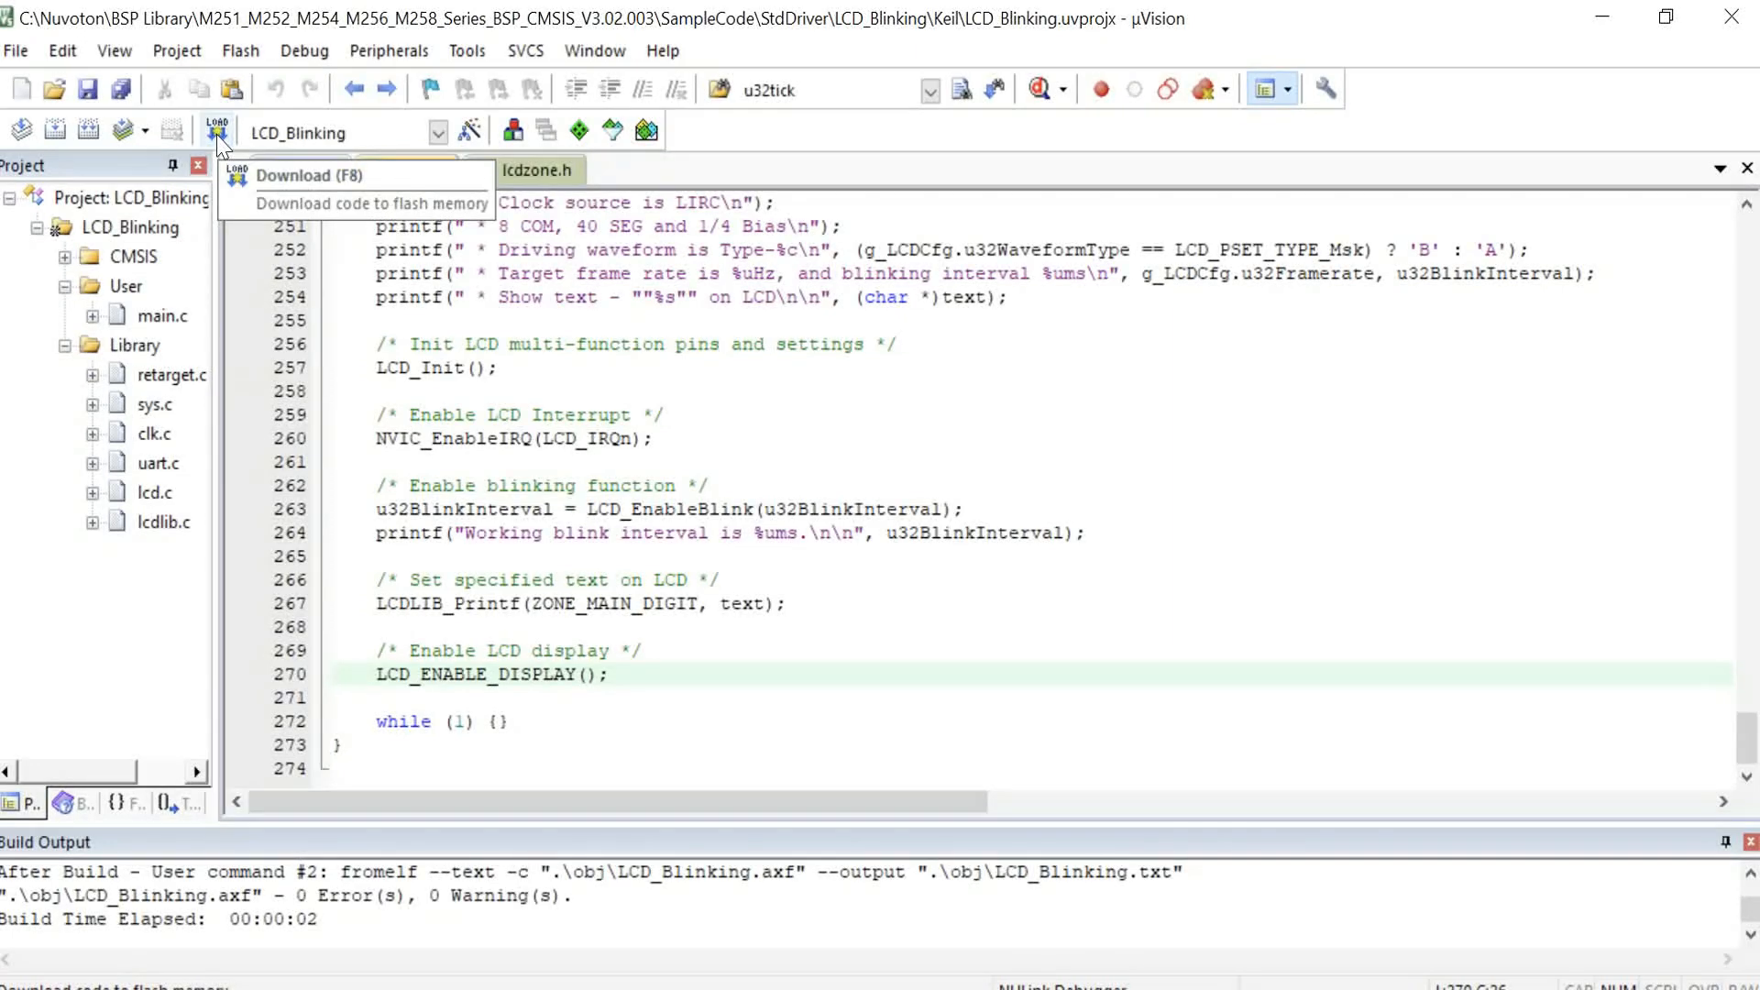
pyautogui.click(218, 133)
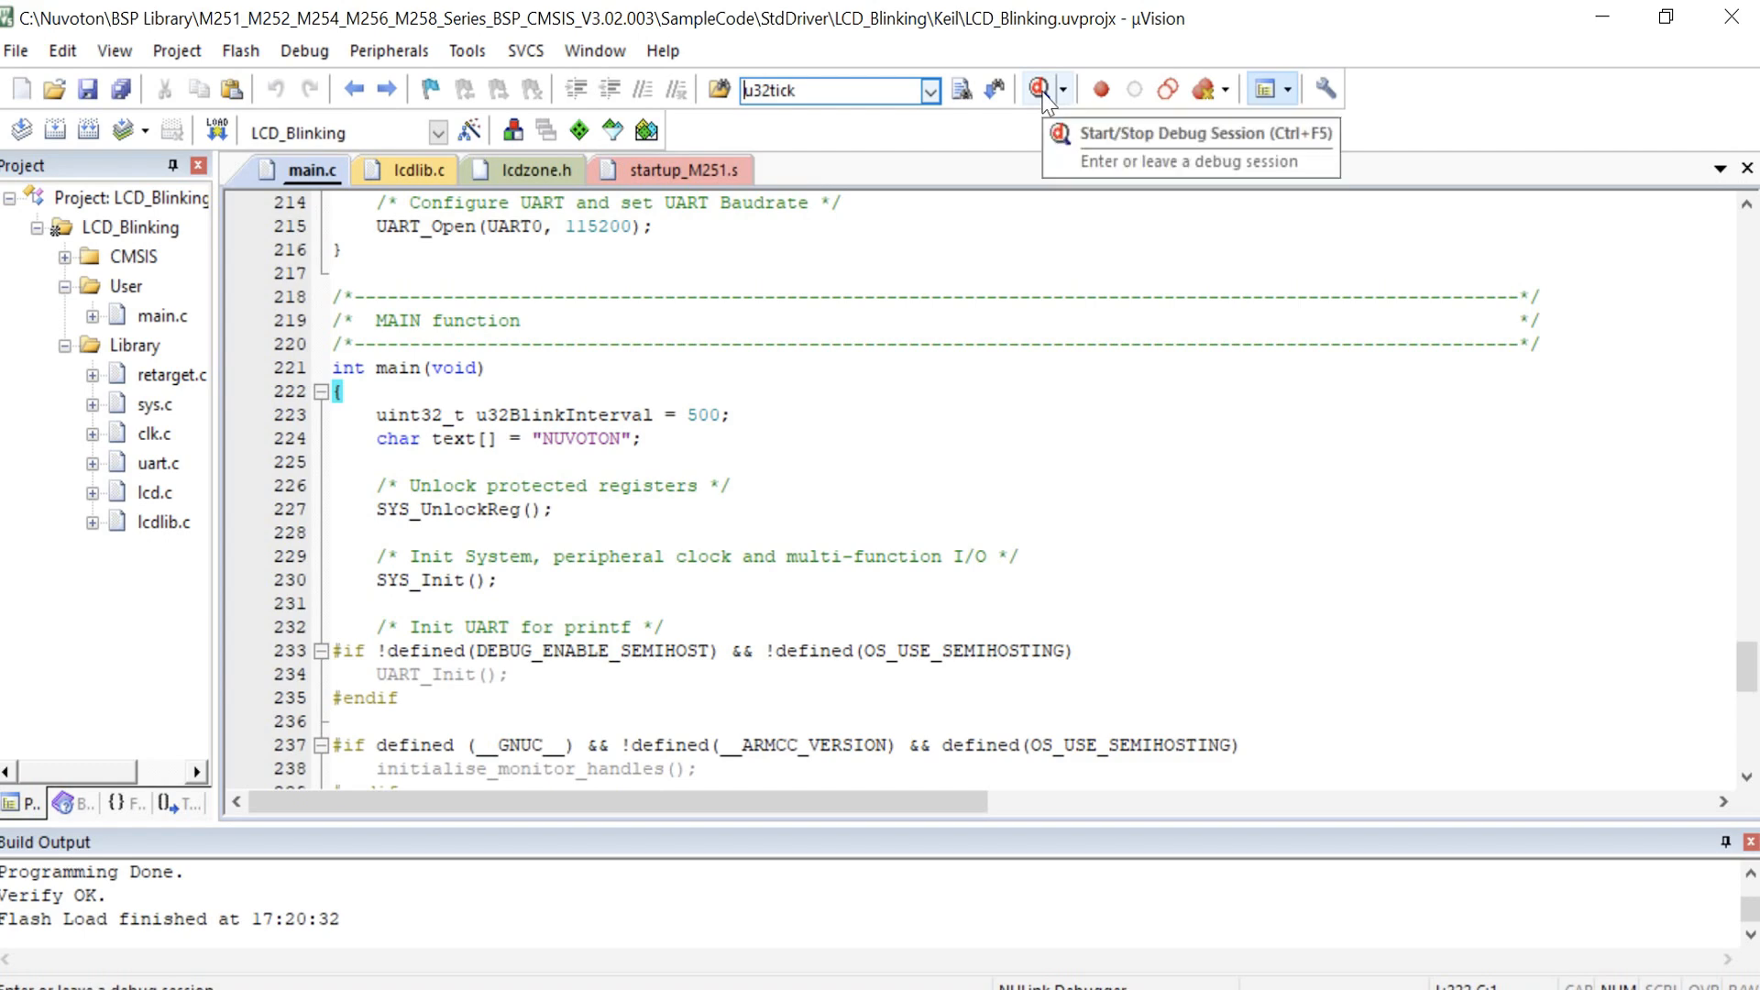
# Step: Start a debug session and open NuTool - LCDView from the debugger
pyautogui.click(1042, 89)
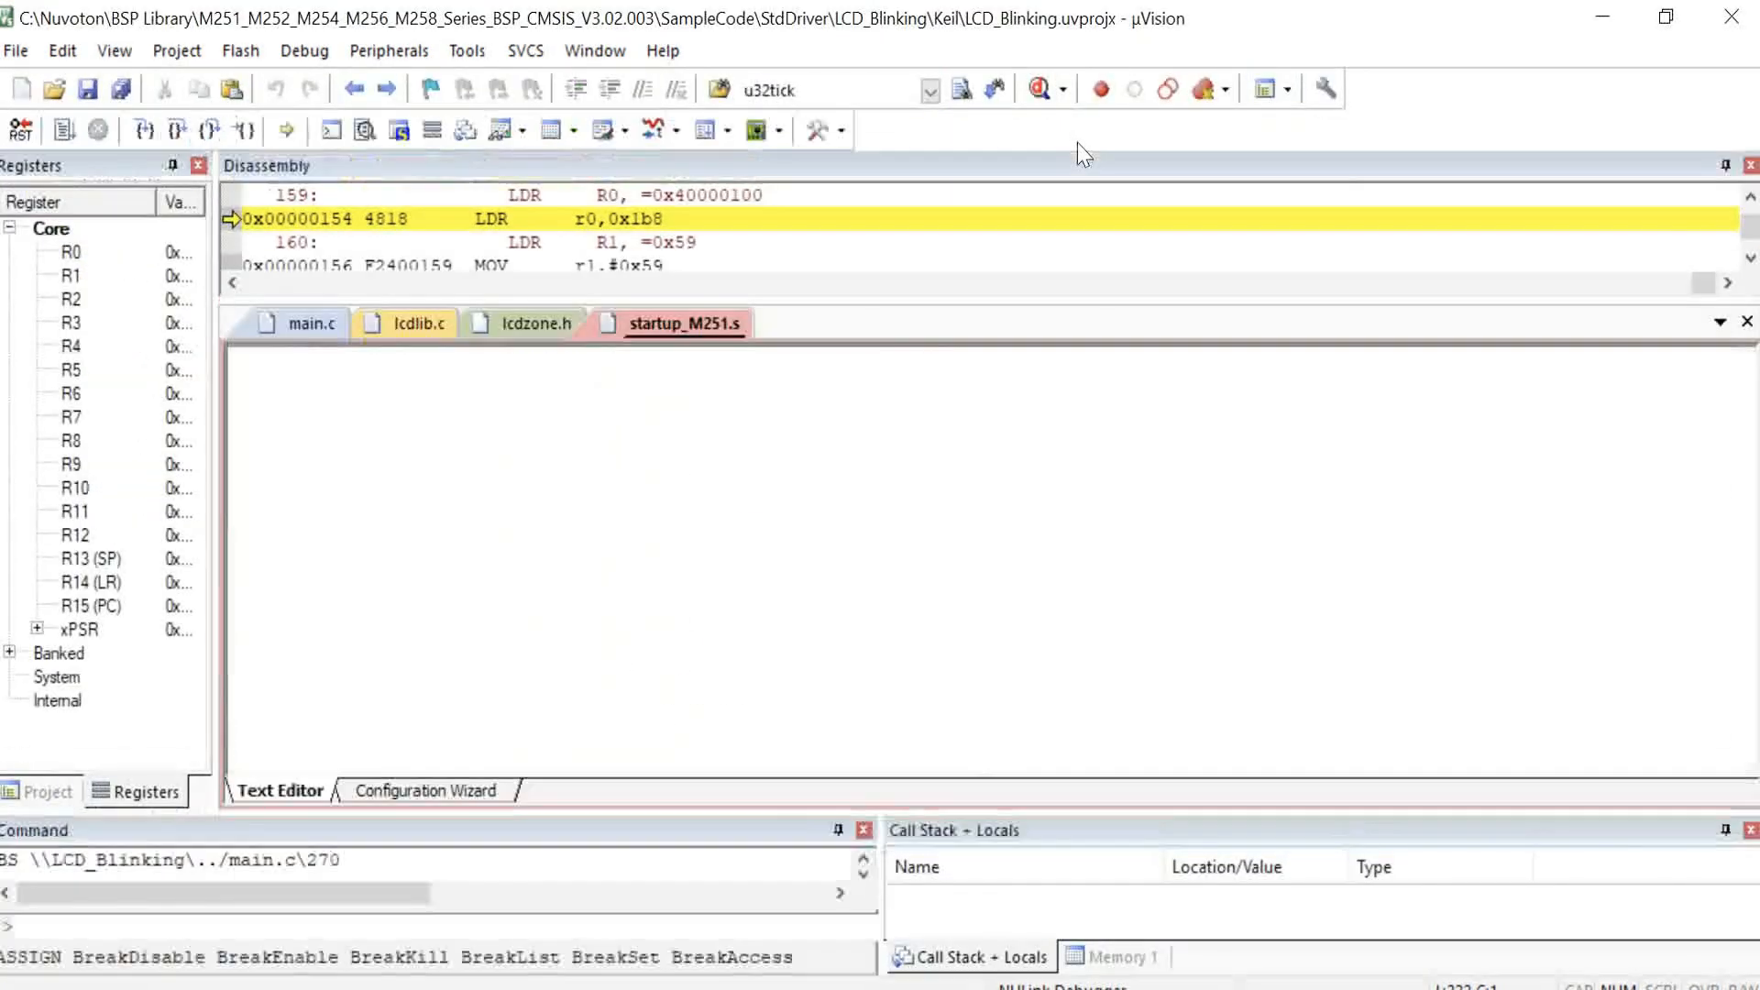
pyautogui.click(311, 55)
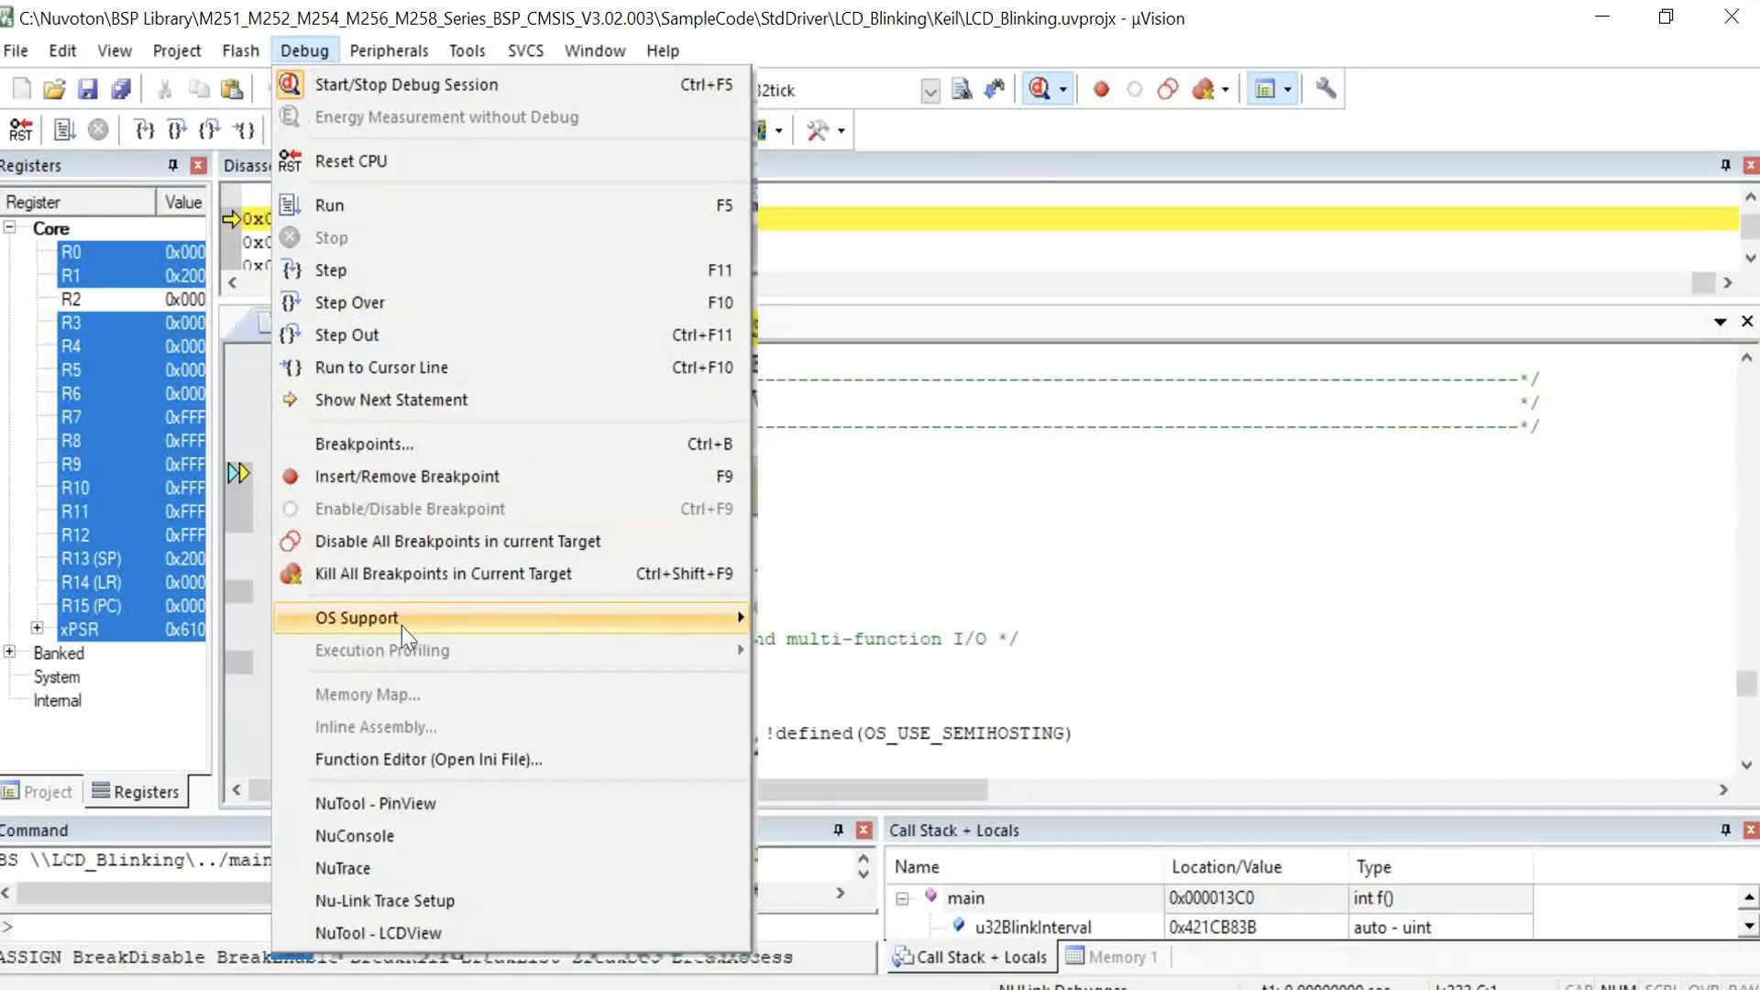
pyautogui.click(478, 933)
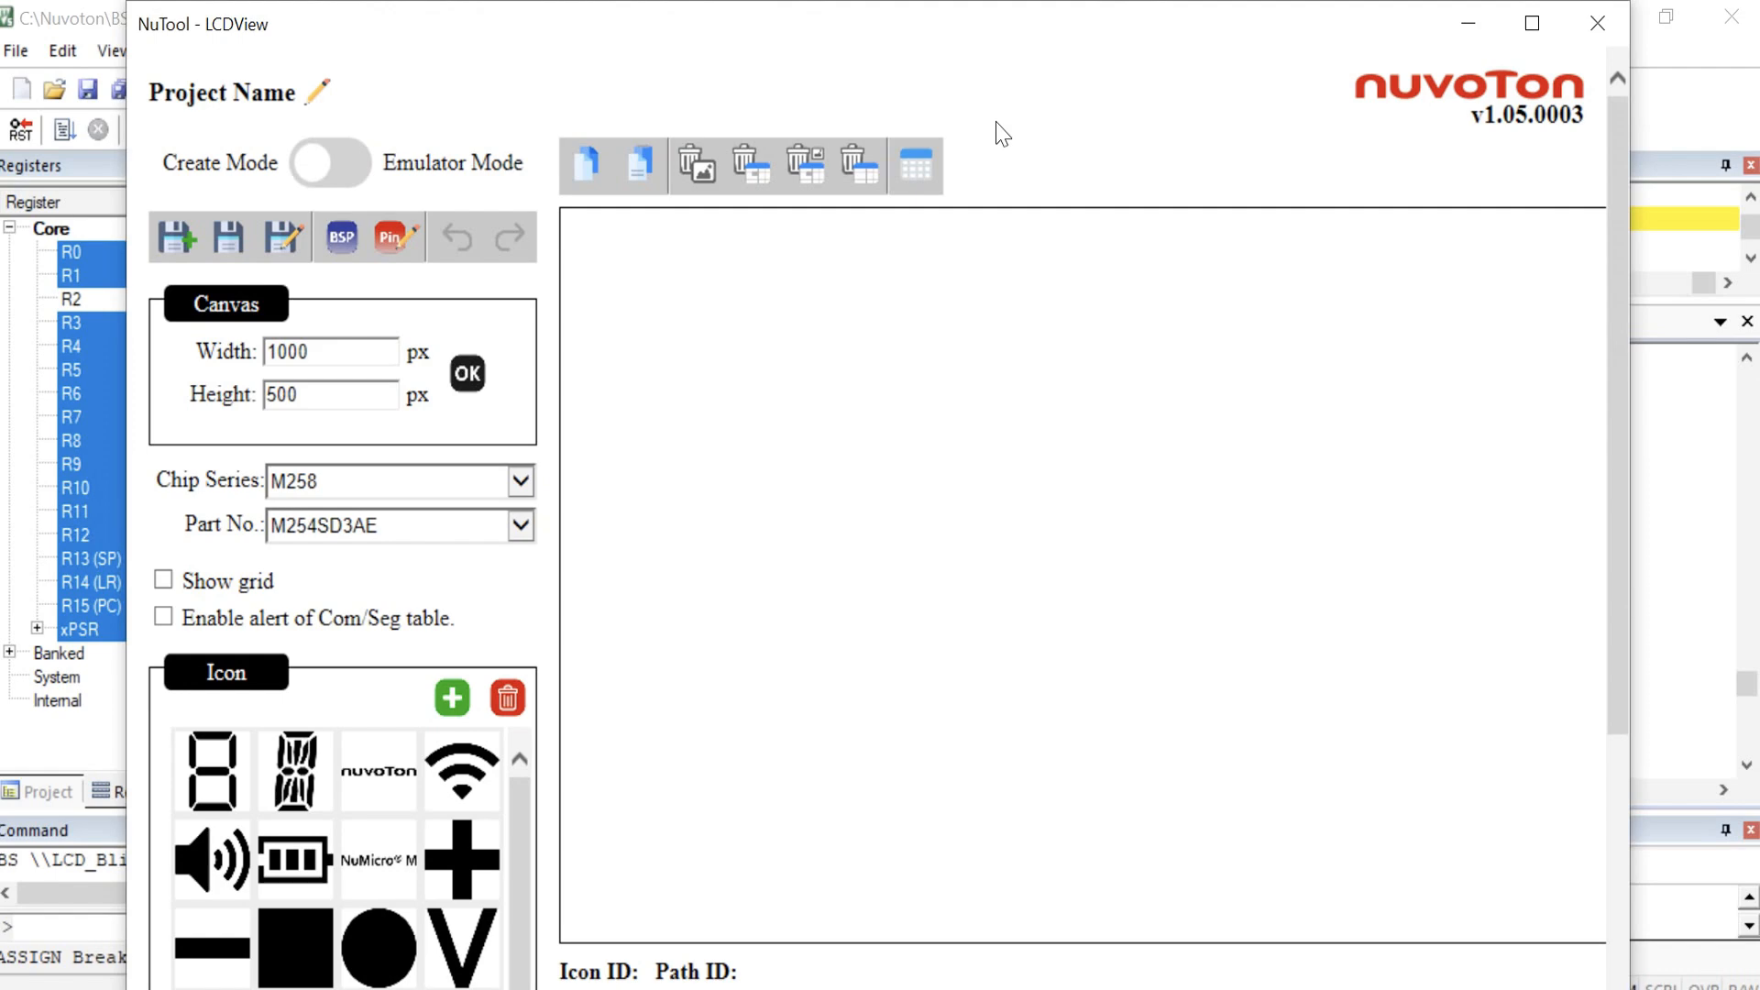
# Step: Open the saved LCD project in LCDView and switch it to Emulator Mode
pyautogui.scroll(-3, 1003, 134)
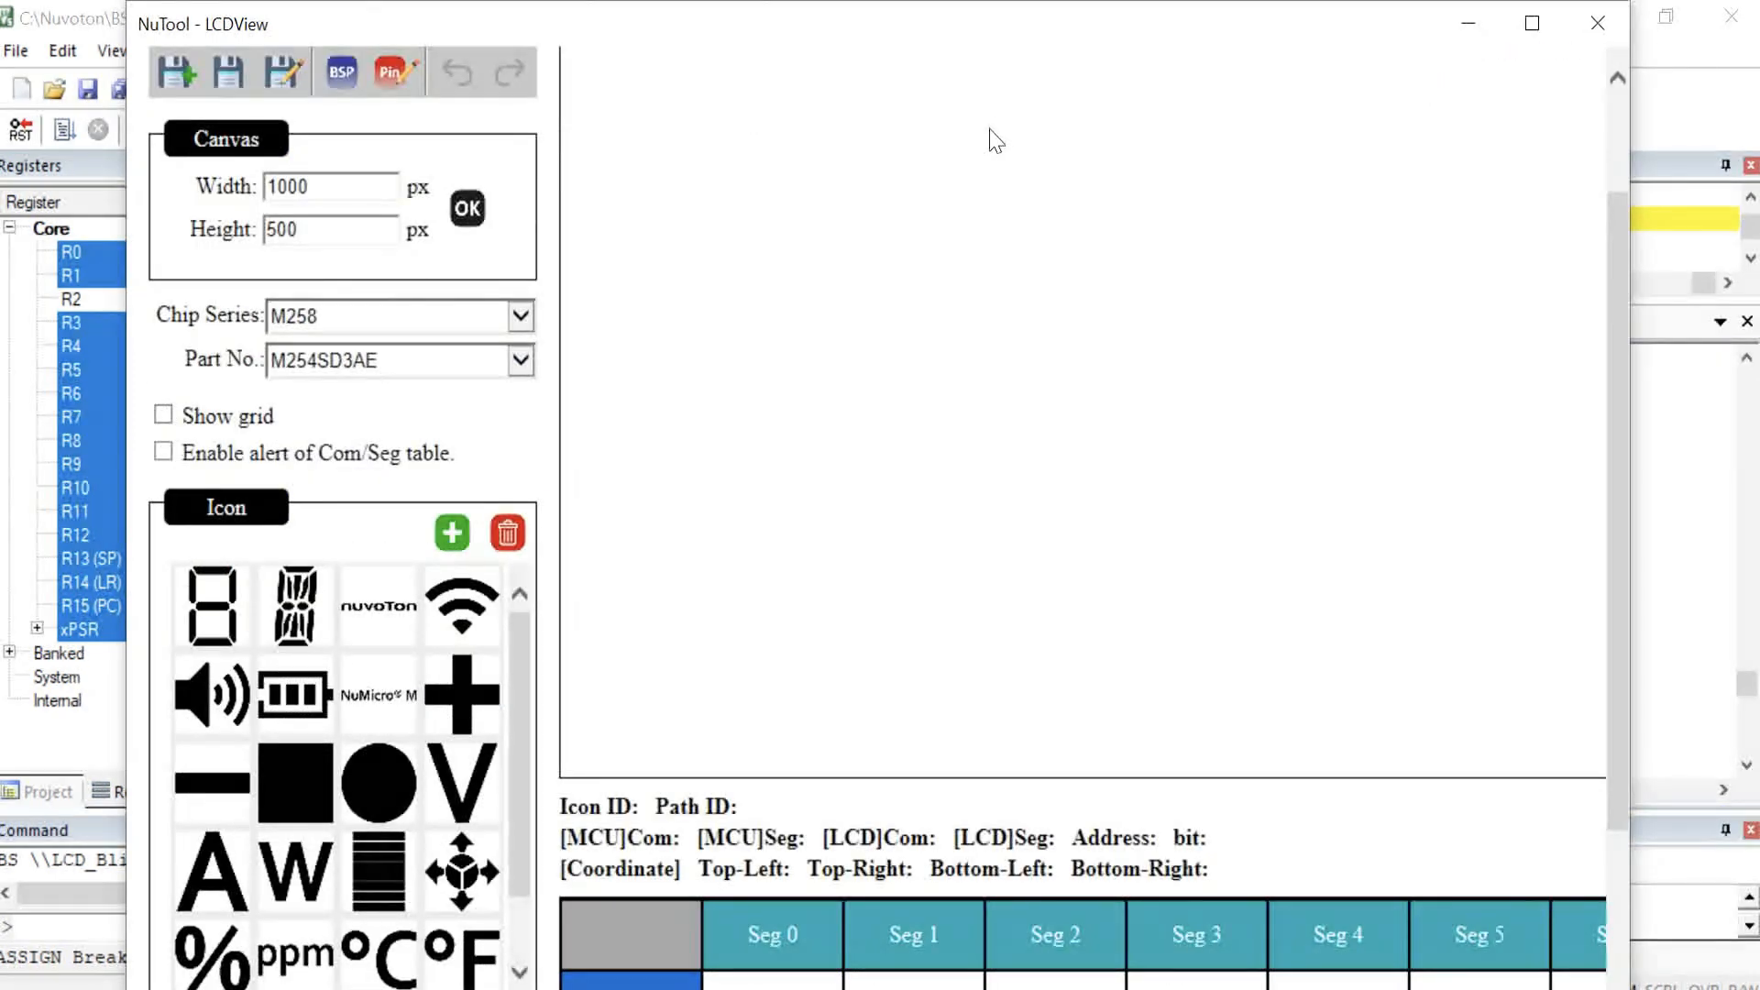
pyautogui.scroll(3, 992, 143)
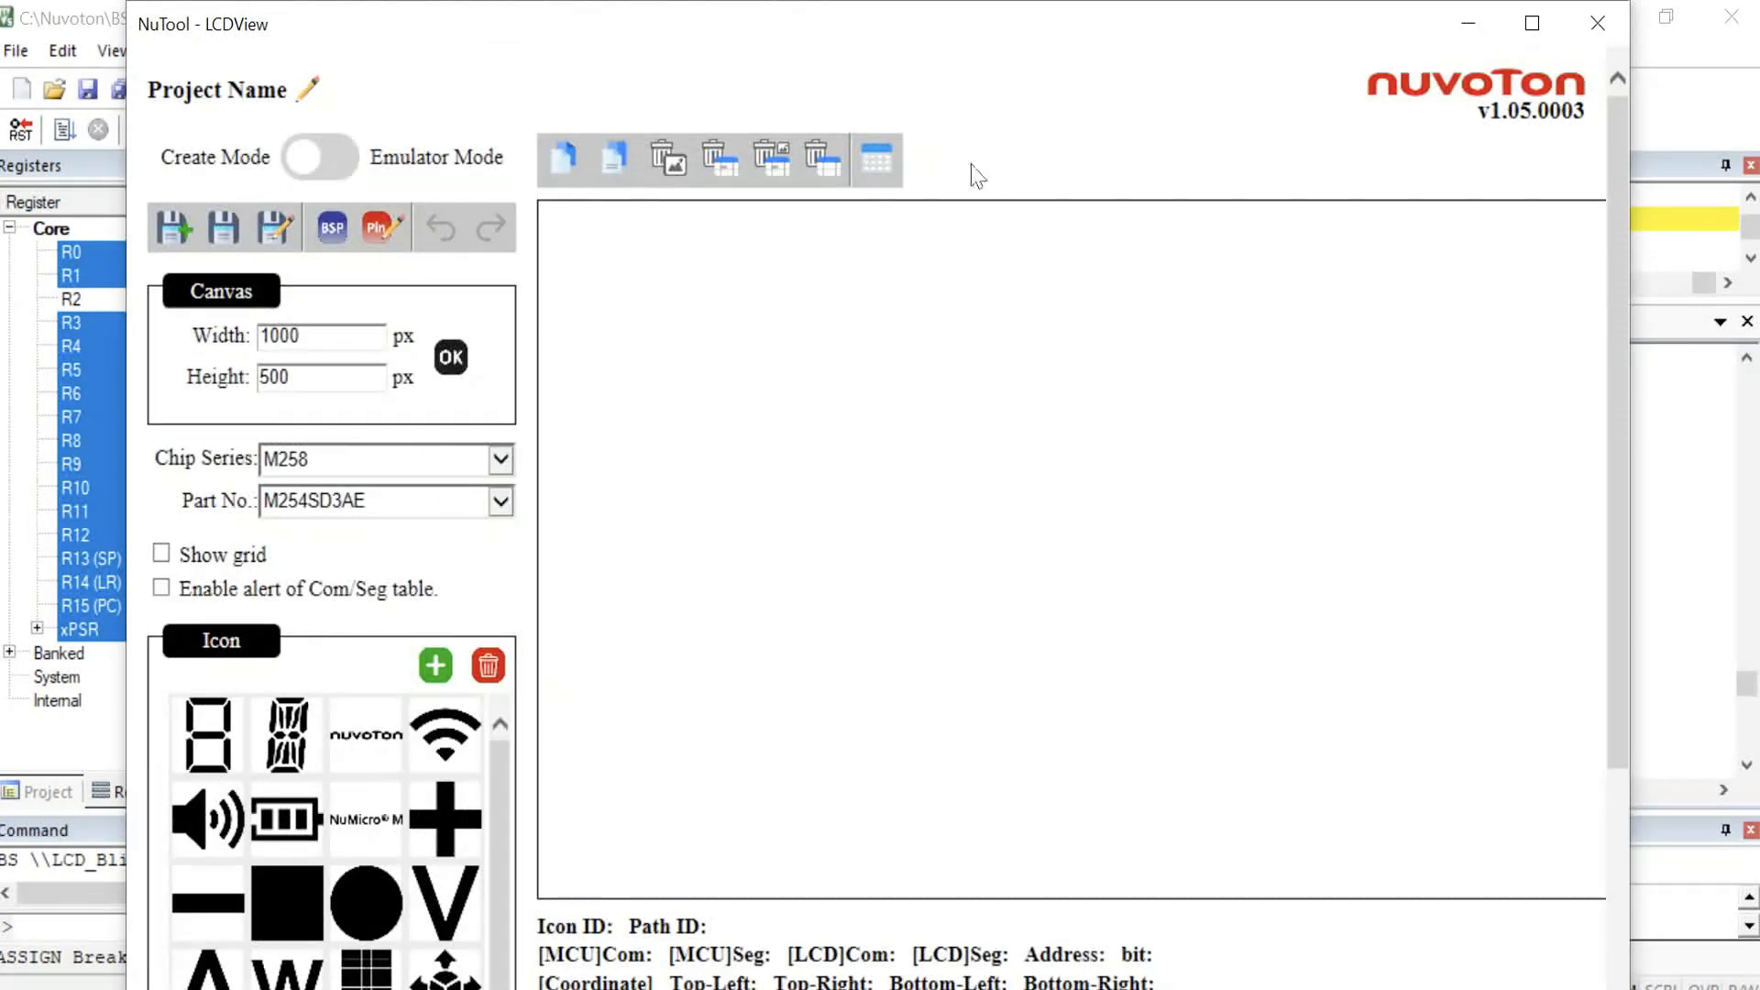
pyautogui.scroll(-1, 431, 267)
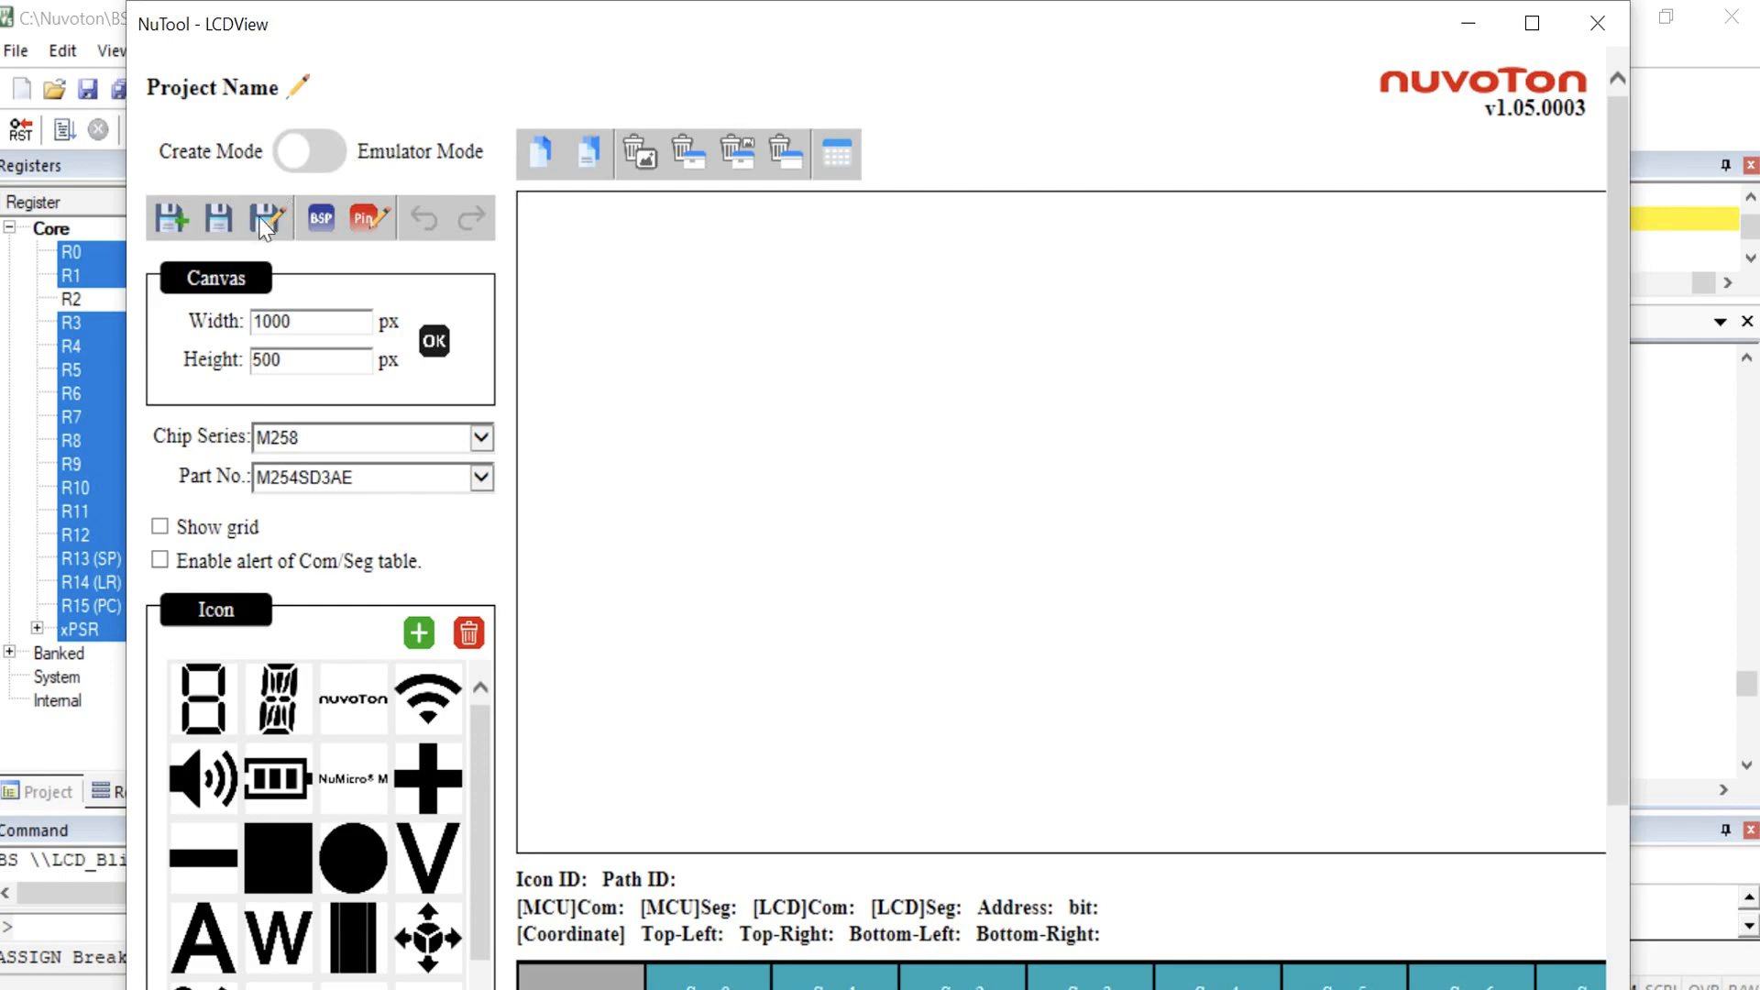
pyautogui.click(265, 217)
pyautogui.press('Return')
pyautogui.doubleClick(567, 348)
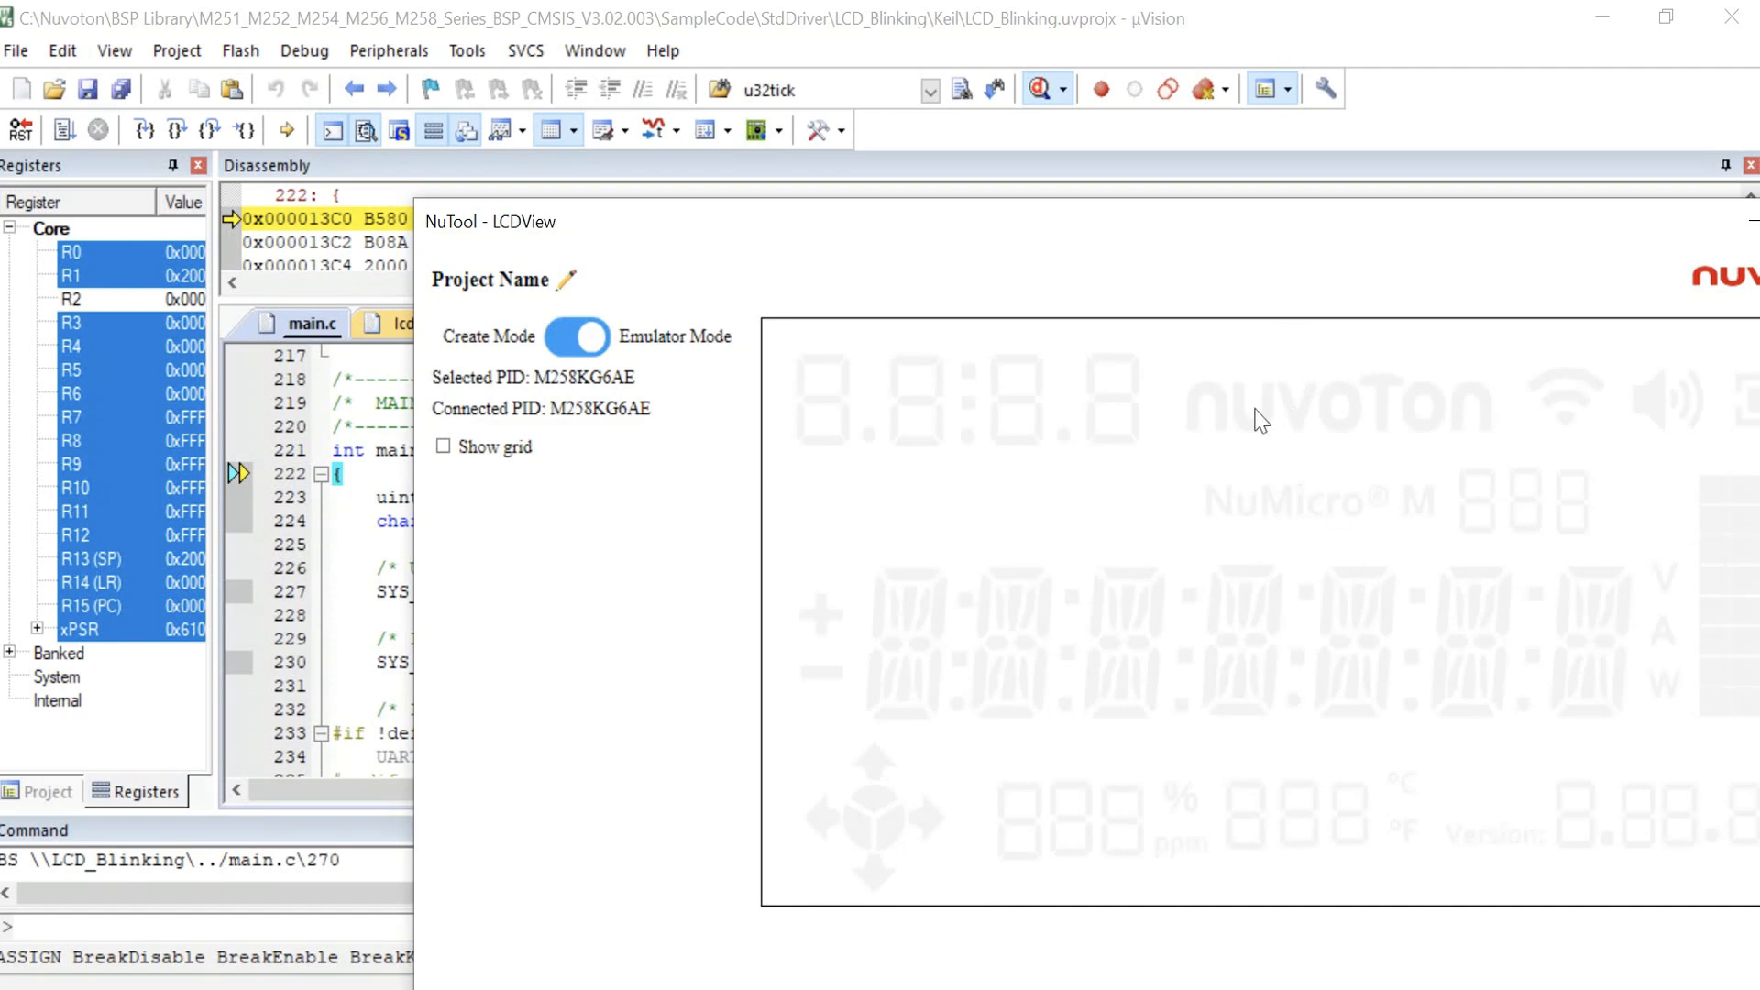
# Step: Run the program and arrange the LCDView window beside the code to watch the emulated display
pyautogui.click(76, 136)
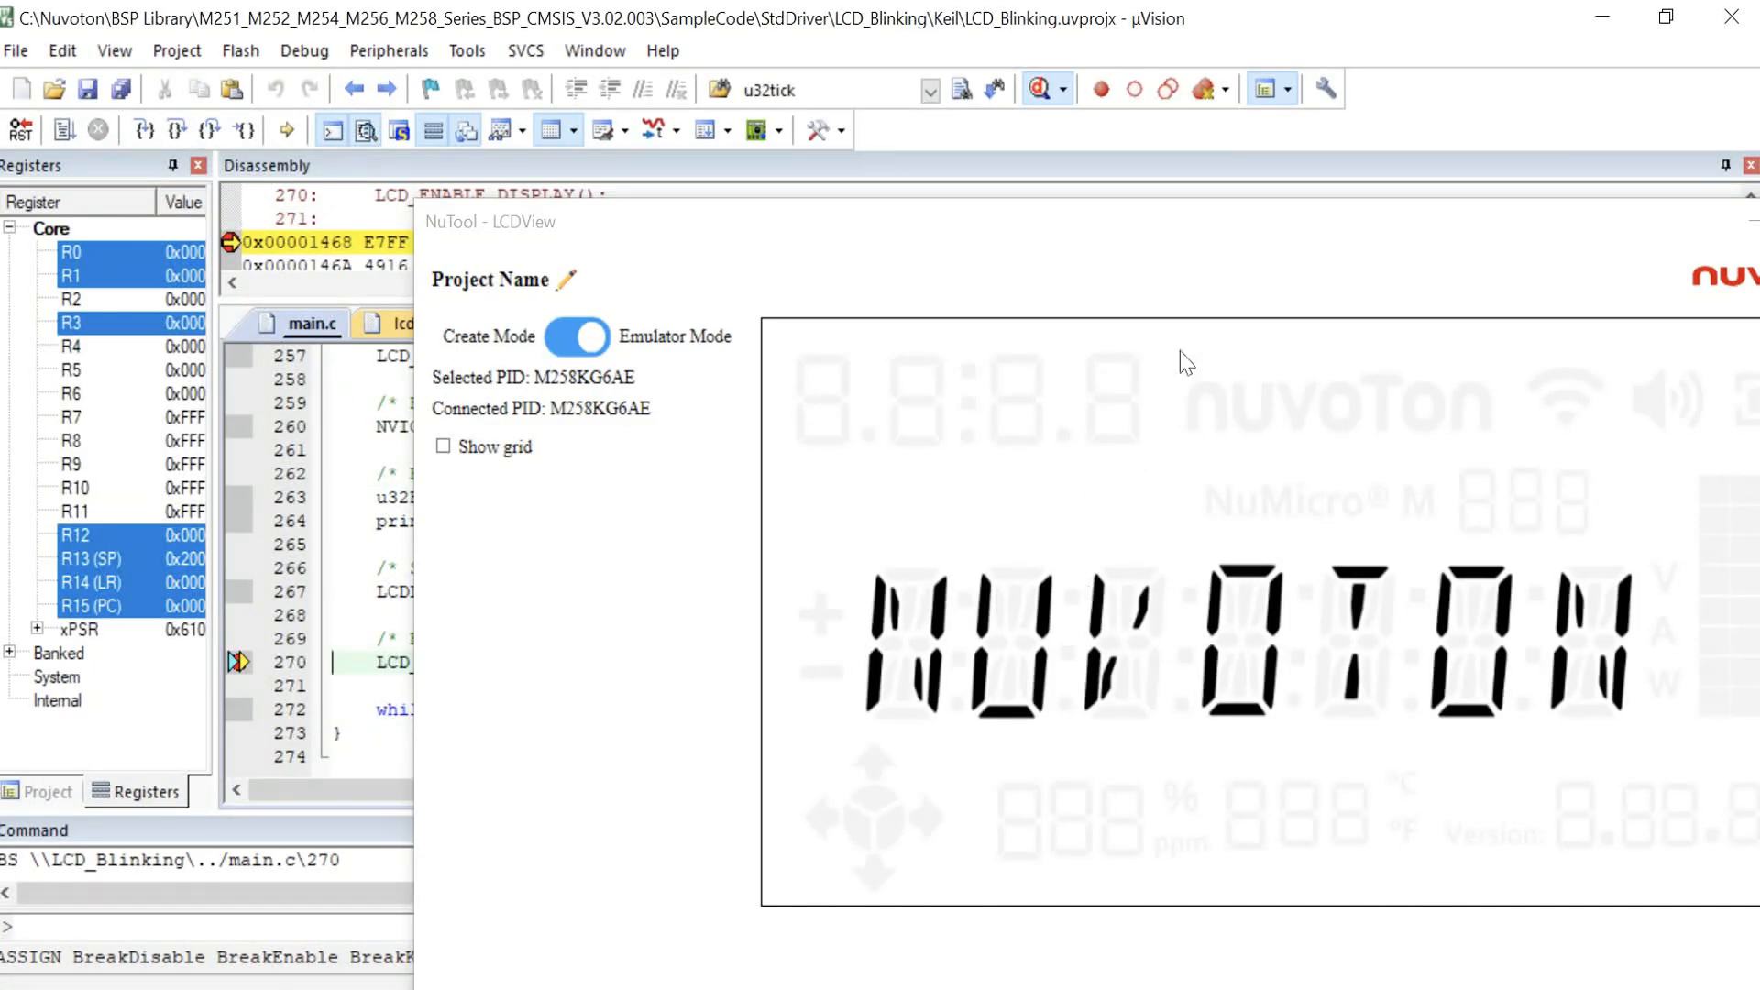
pyautogui.moveTo(1194, 241); pyautogui.dragTo(1626, 184)
pyautogui.scroll(-2, 1292, 275)
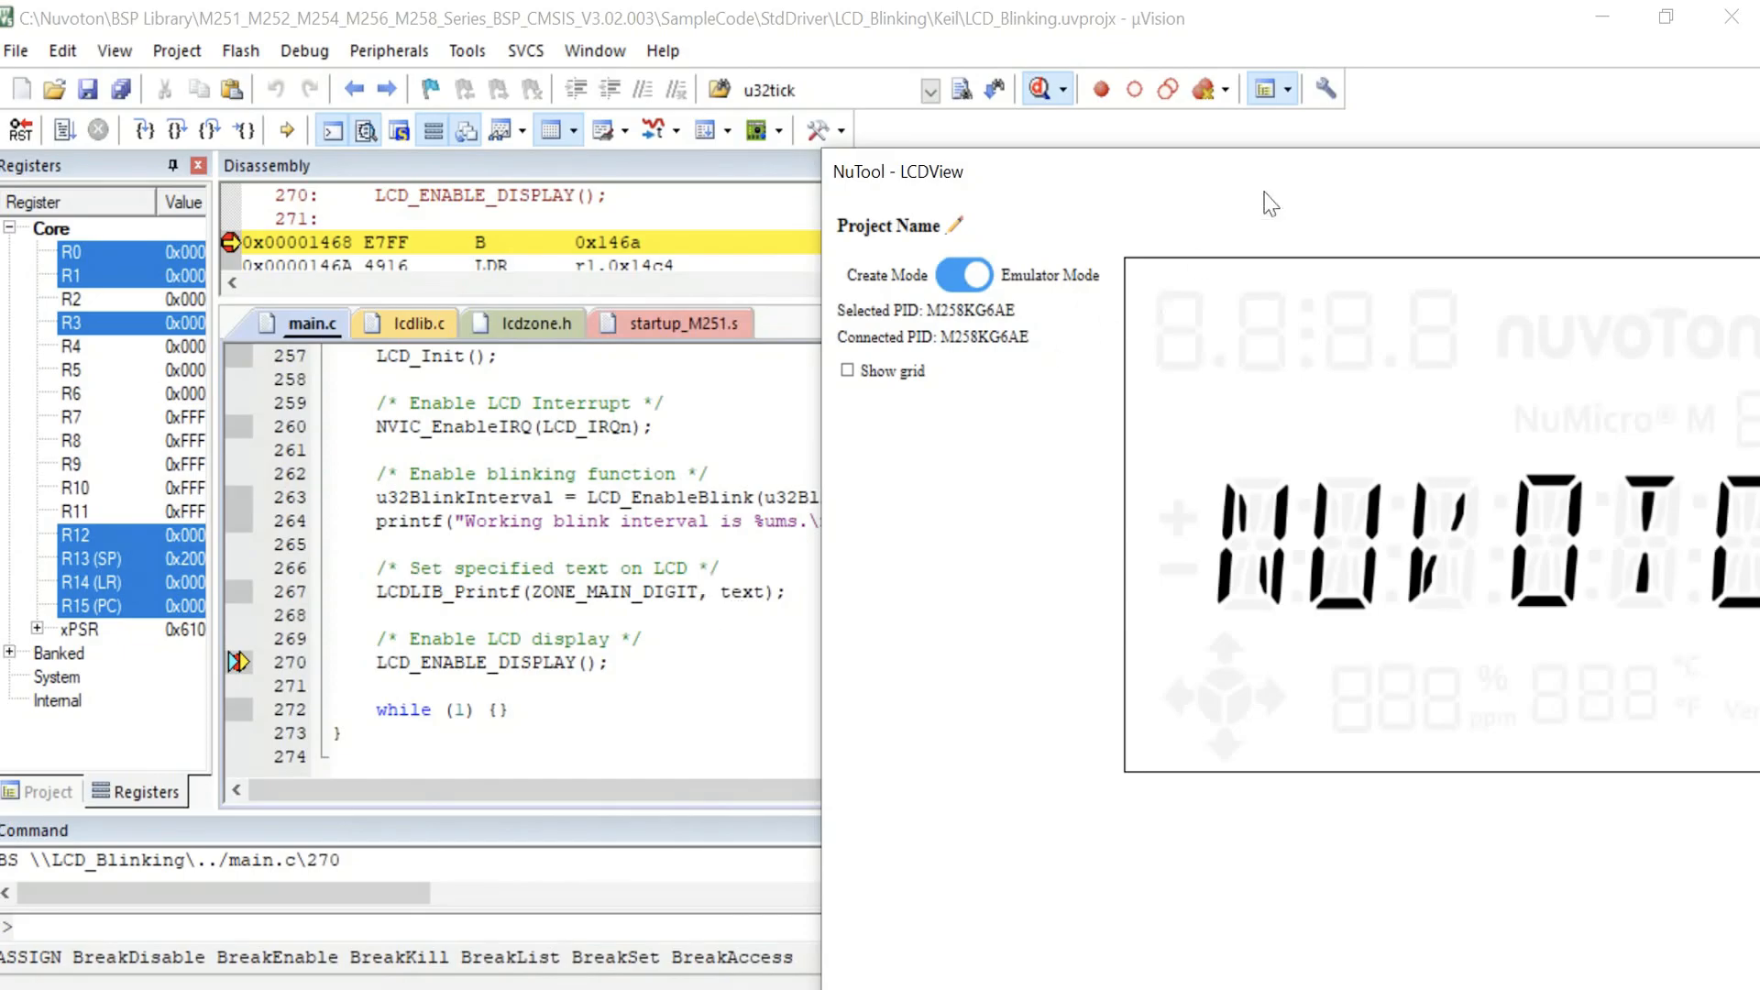
pyautogui.moveTo(1299, 176); pyautogui.dragTo(1032, 174)
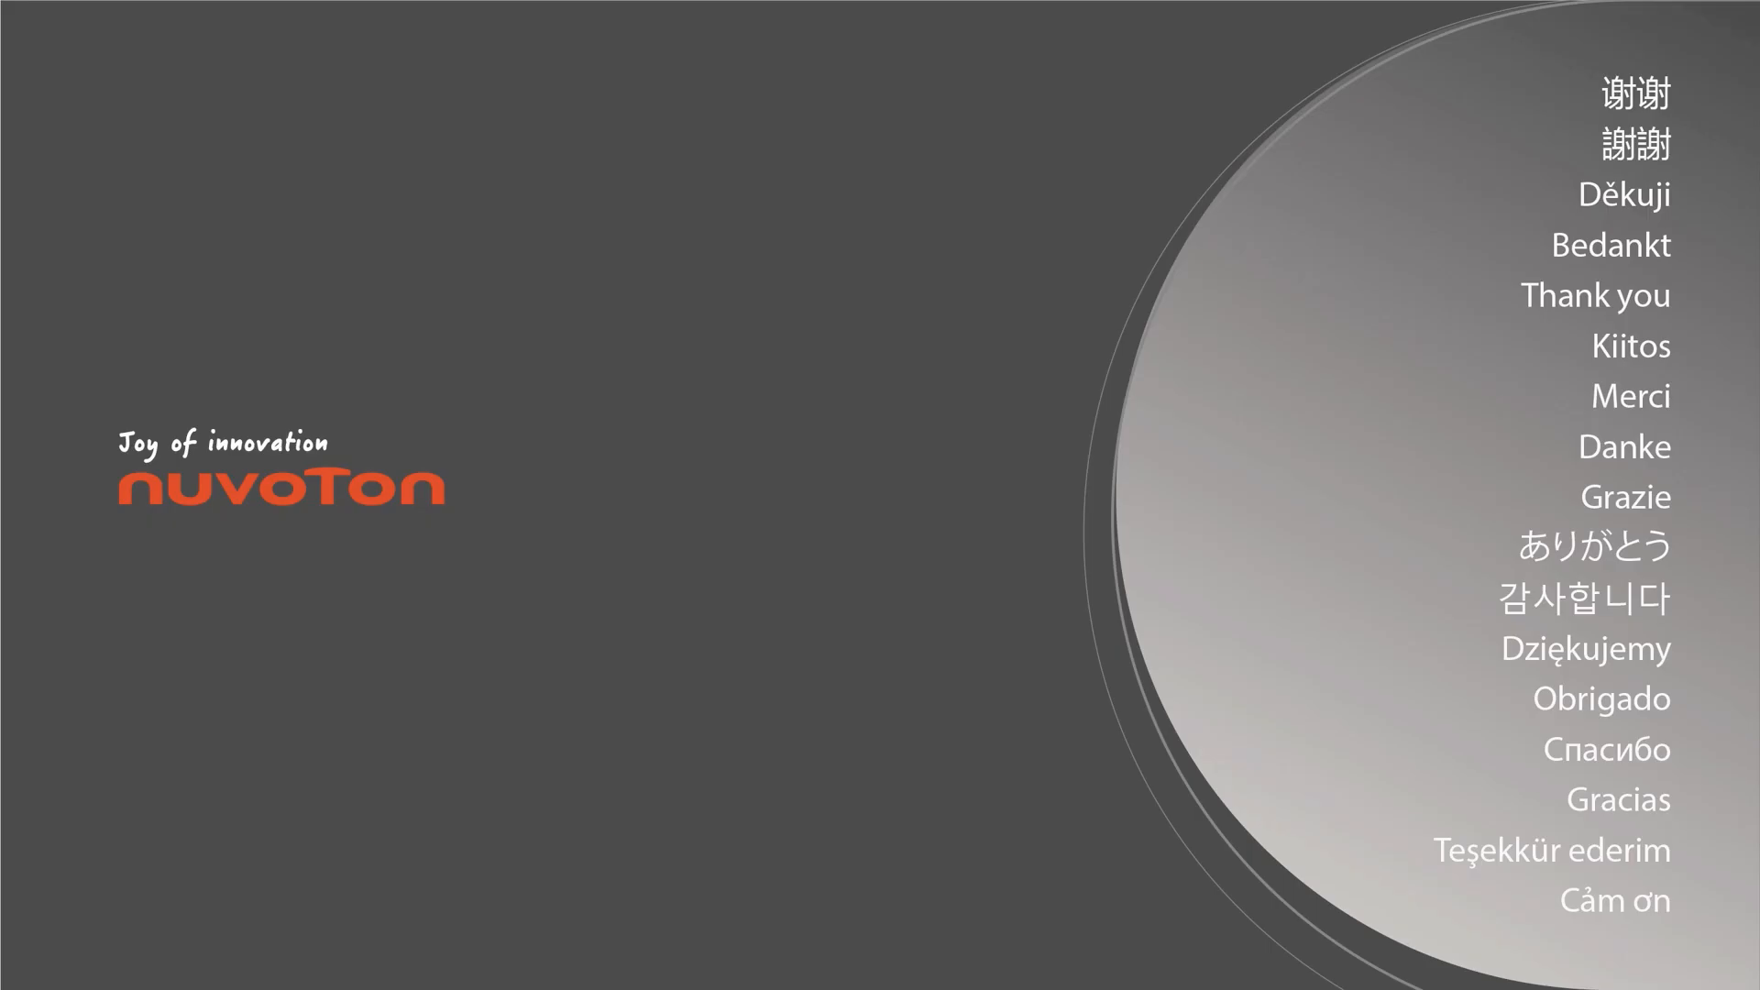